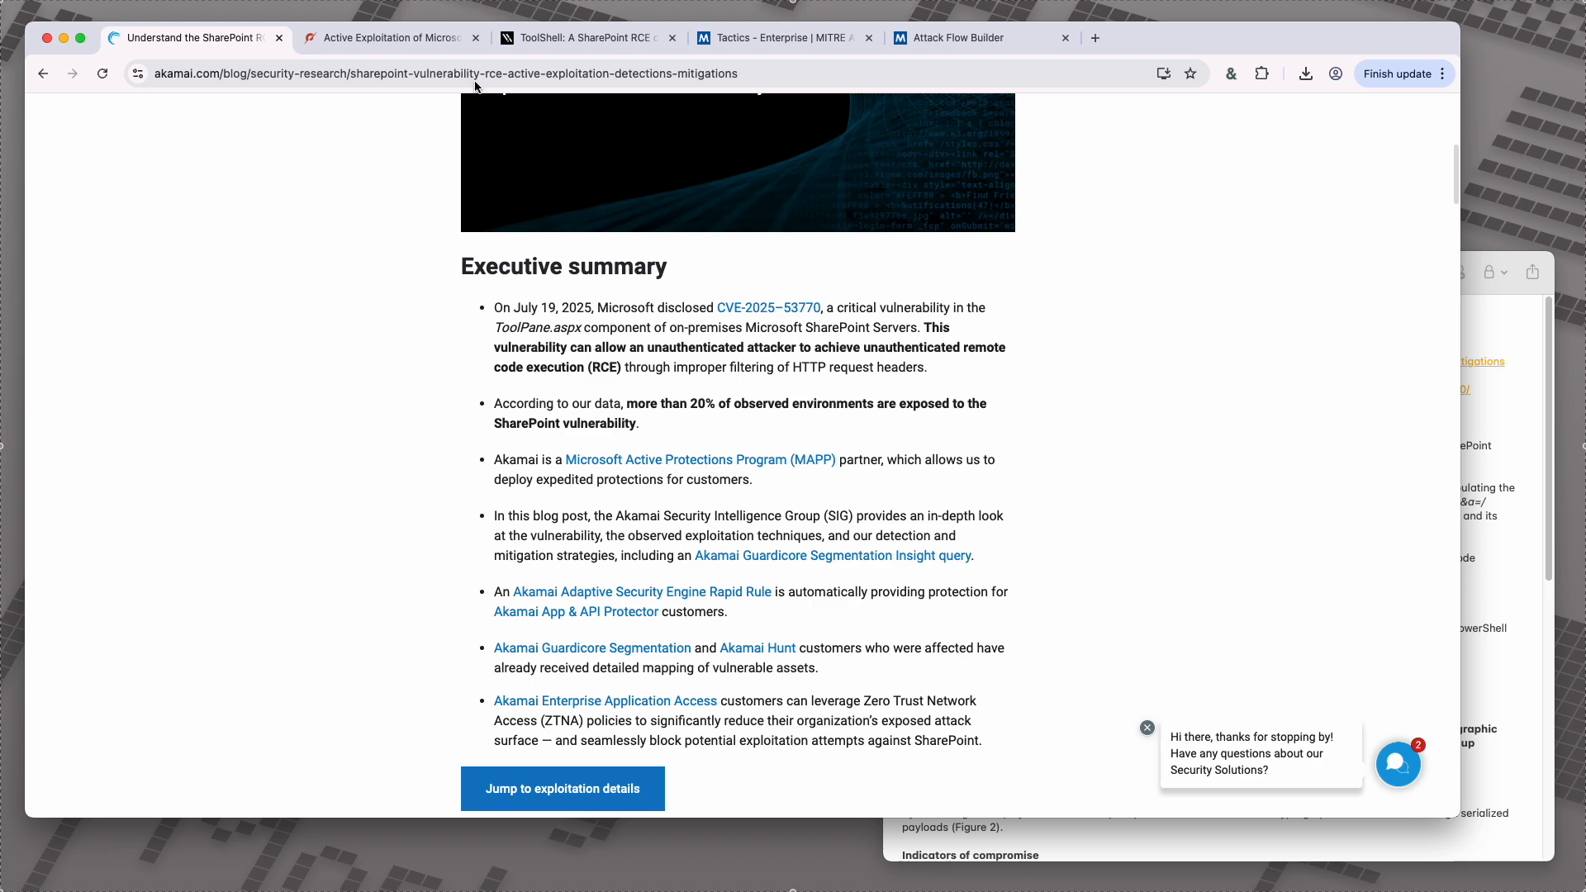
Step: Review the executive summary of Unit 42's SharePoint exploitation article and open the Varonis ToolShell article
{"action": "left_click", "coordinate": [388, 38]}
{"action": "scroll", "coordinate": [793, 478], "scroll_direction": "up", "scroll_amount": 7}
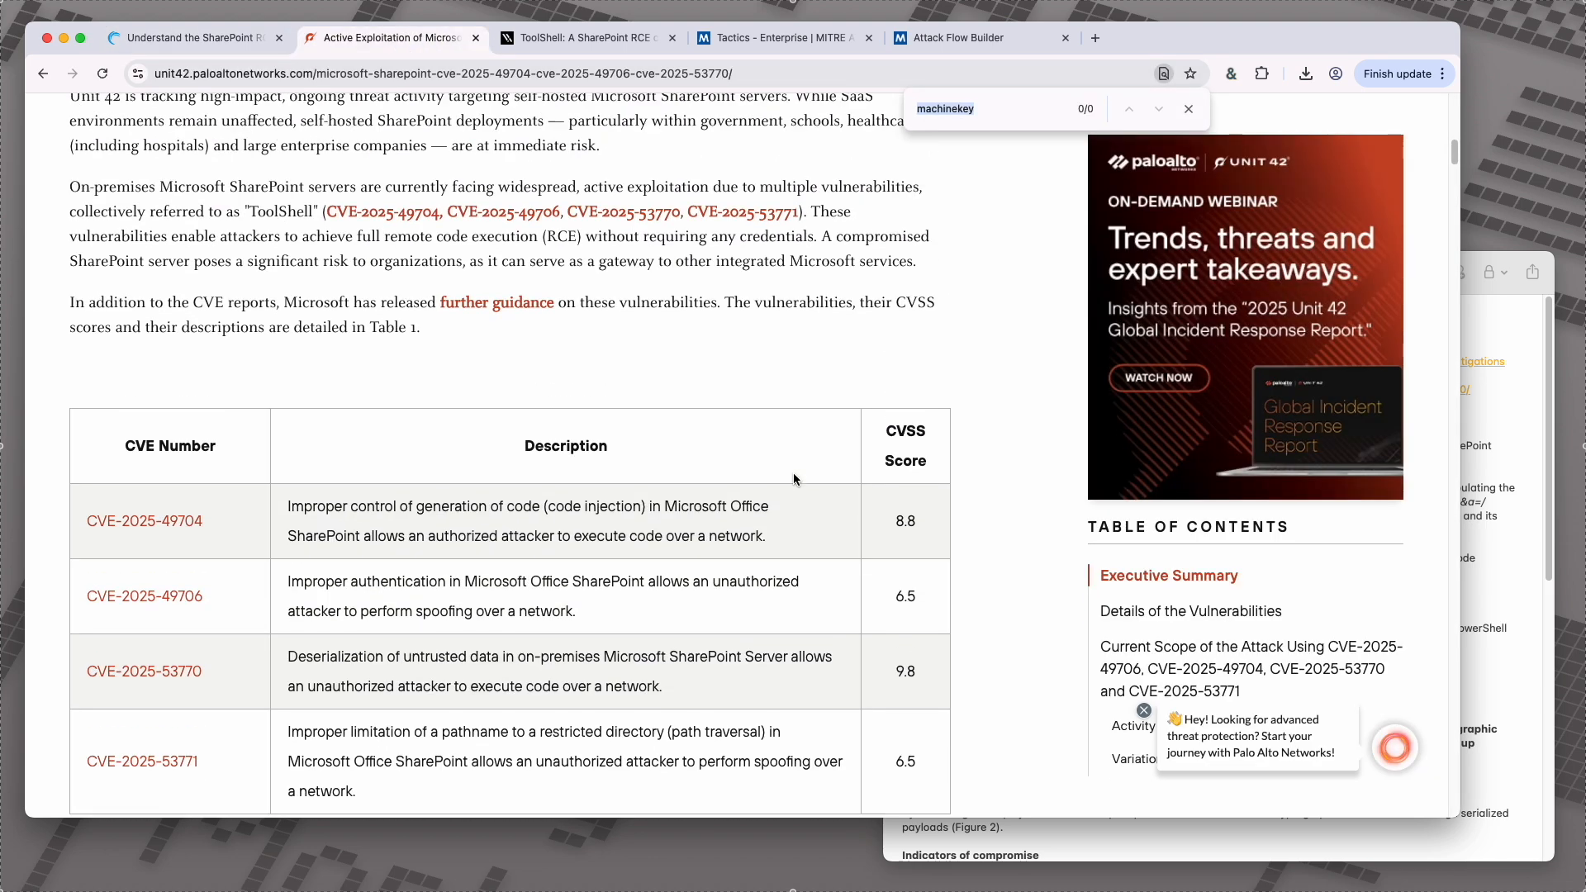
{"action": "scroll", "coordinate": [793, 477], "scroll_direction": "up", "scroll_amount": 1}
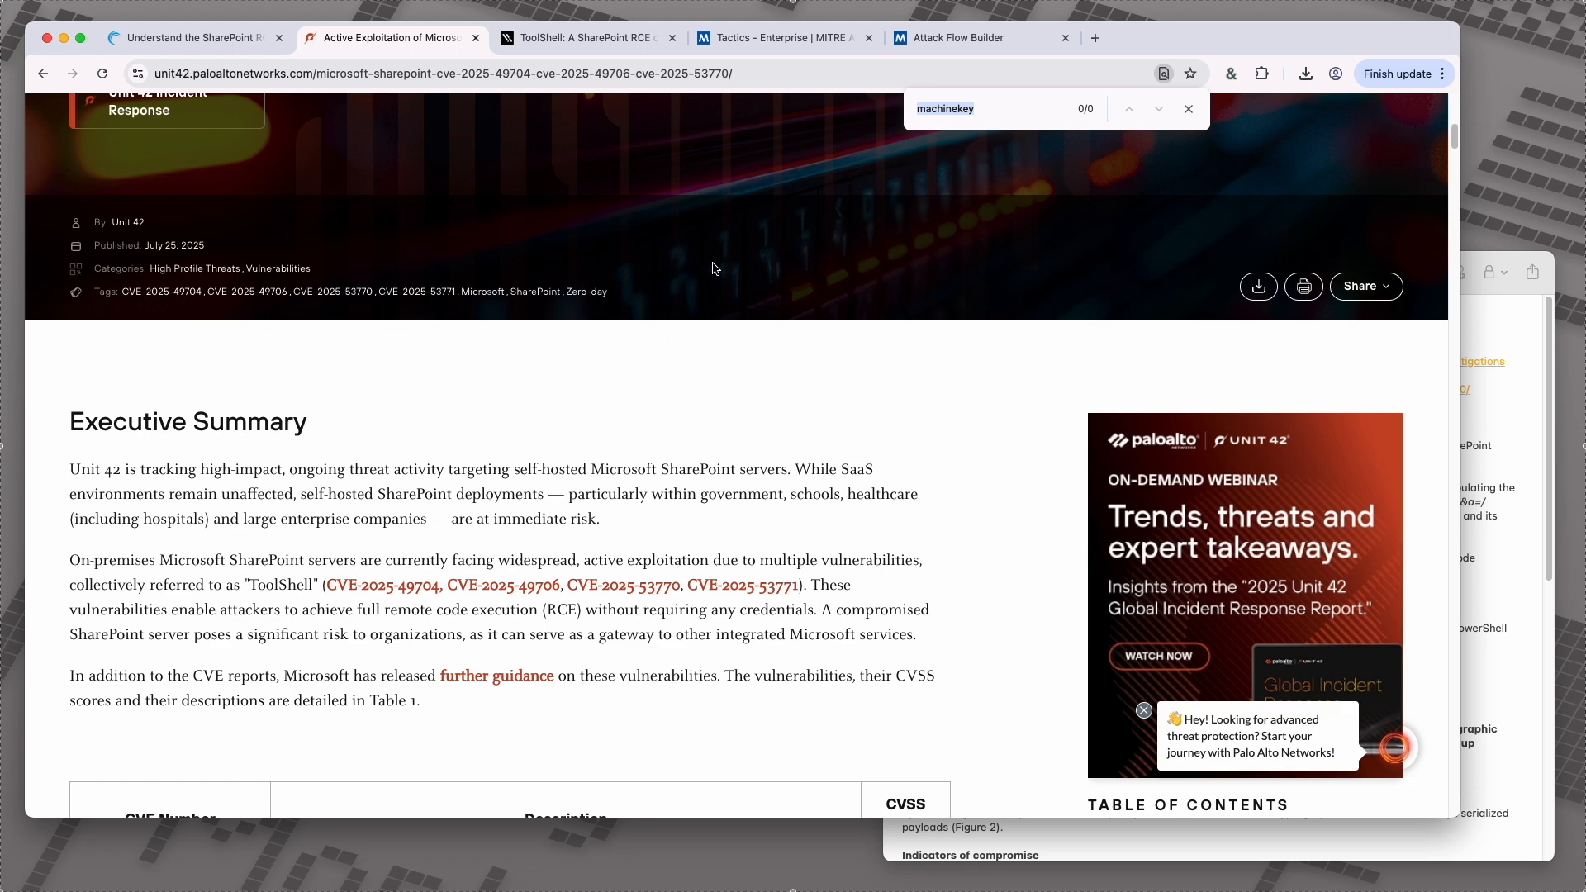
{"action": "left_click", "coordinate": [619, 41]}
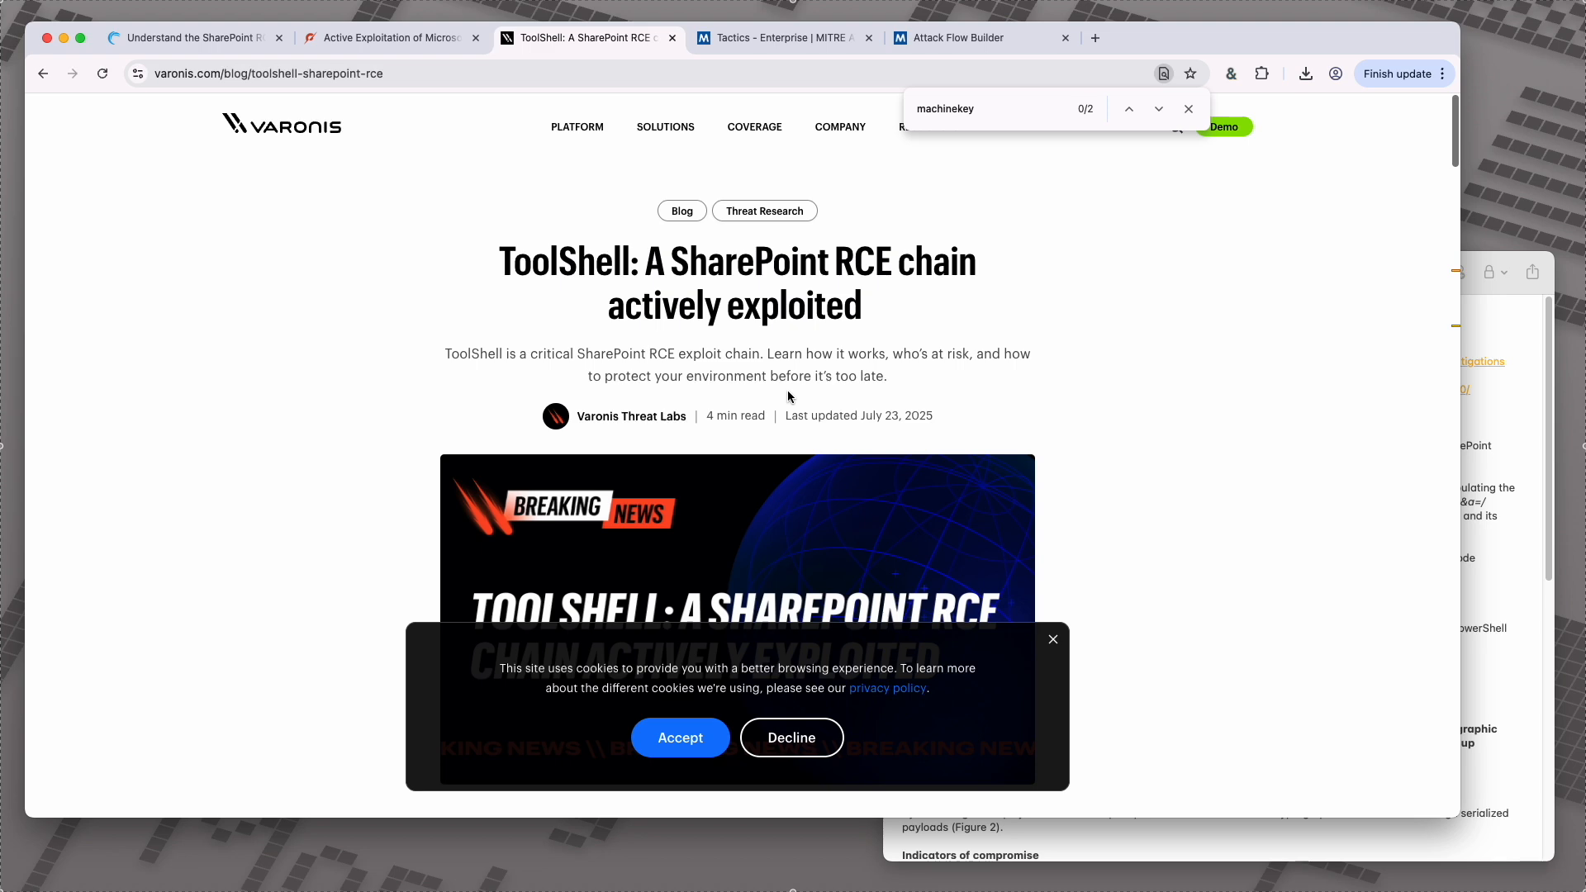
Step: Switch to the Sharepoint Exploit Flow note and highlight the "T0819: Exploit Public-Facing Application" line
{"action": "left_click", "coordinate": [1492, 381]}
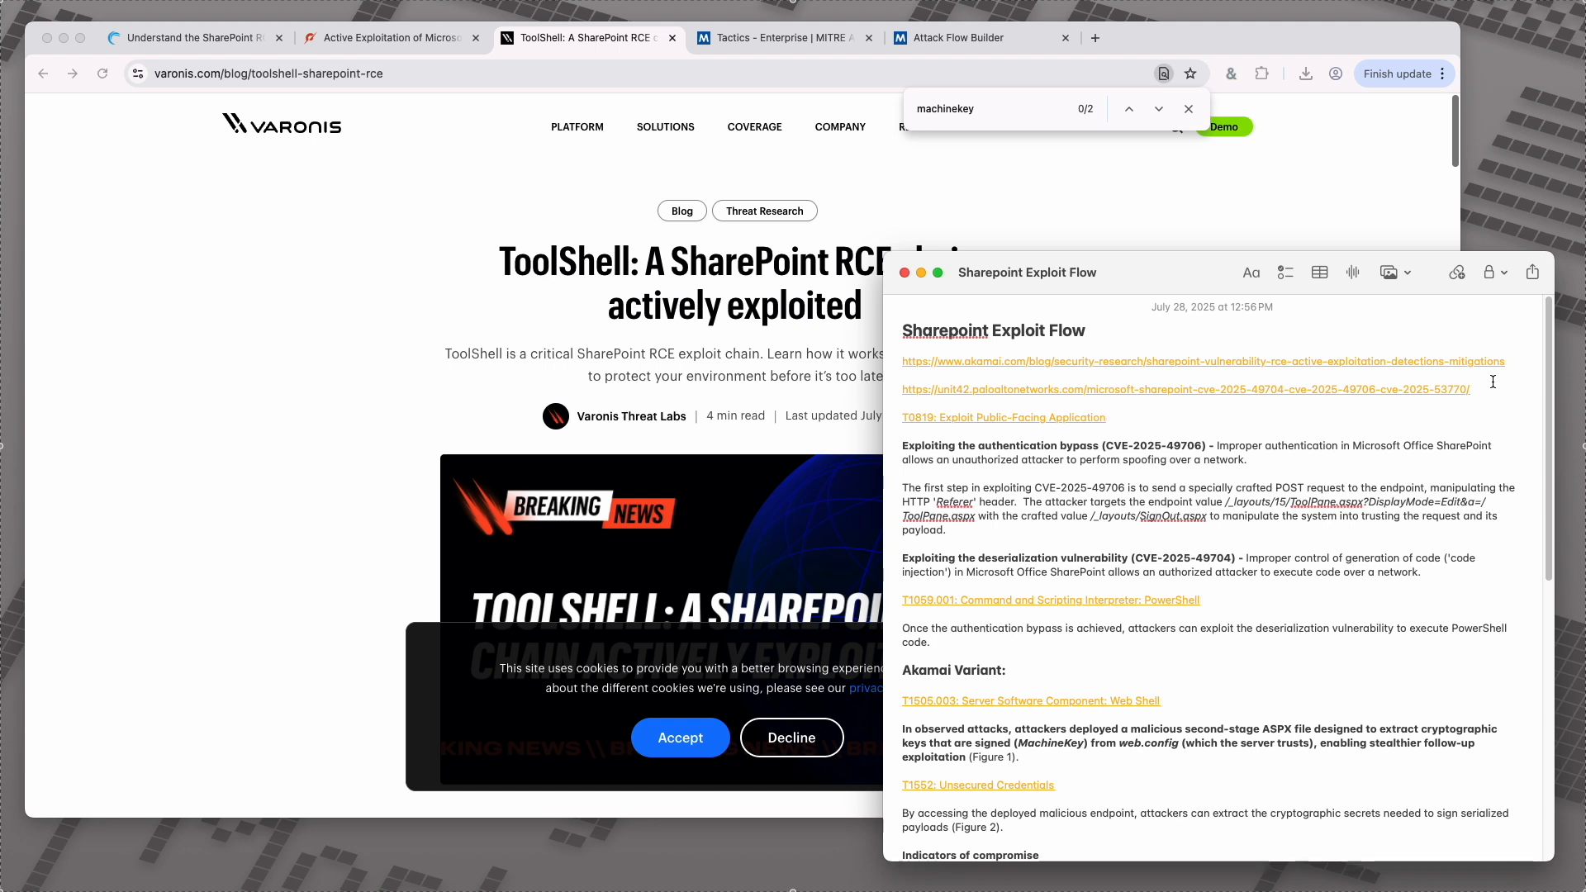
{"action": "left_click_drag", "start_coordinate": [1134, 417], "coordinate": [884, 429]}
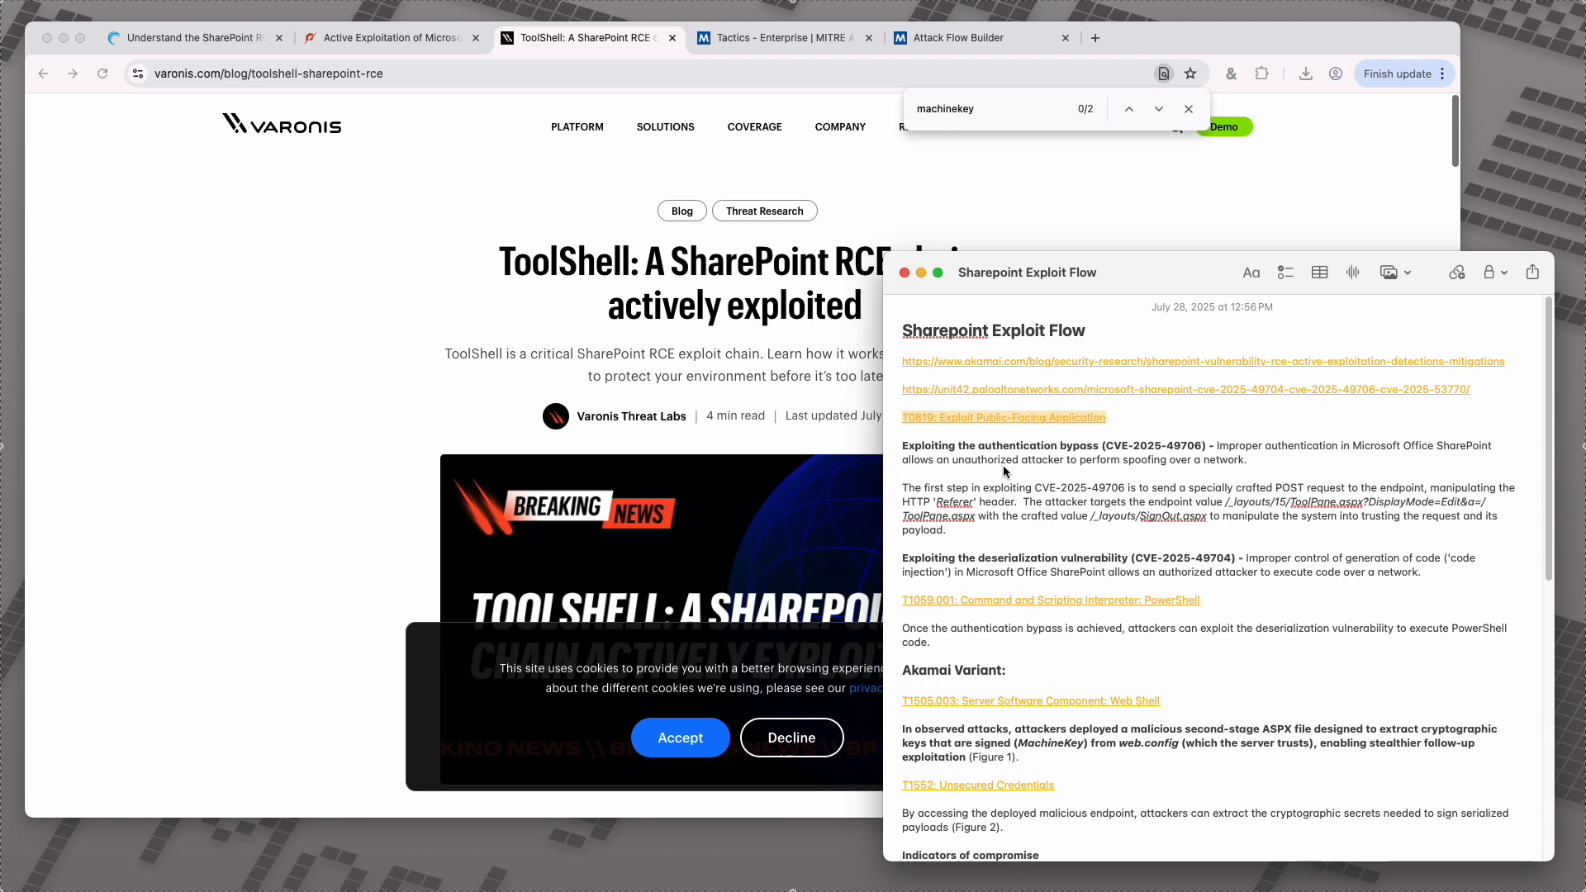
Step: Open the Initial Access tactic from the MITRE ATT&CK Enterprise tactics list and review its techniques
{"action": "left_click", "coordinate": [805, 42]}
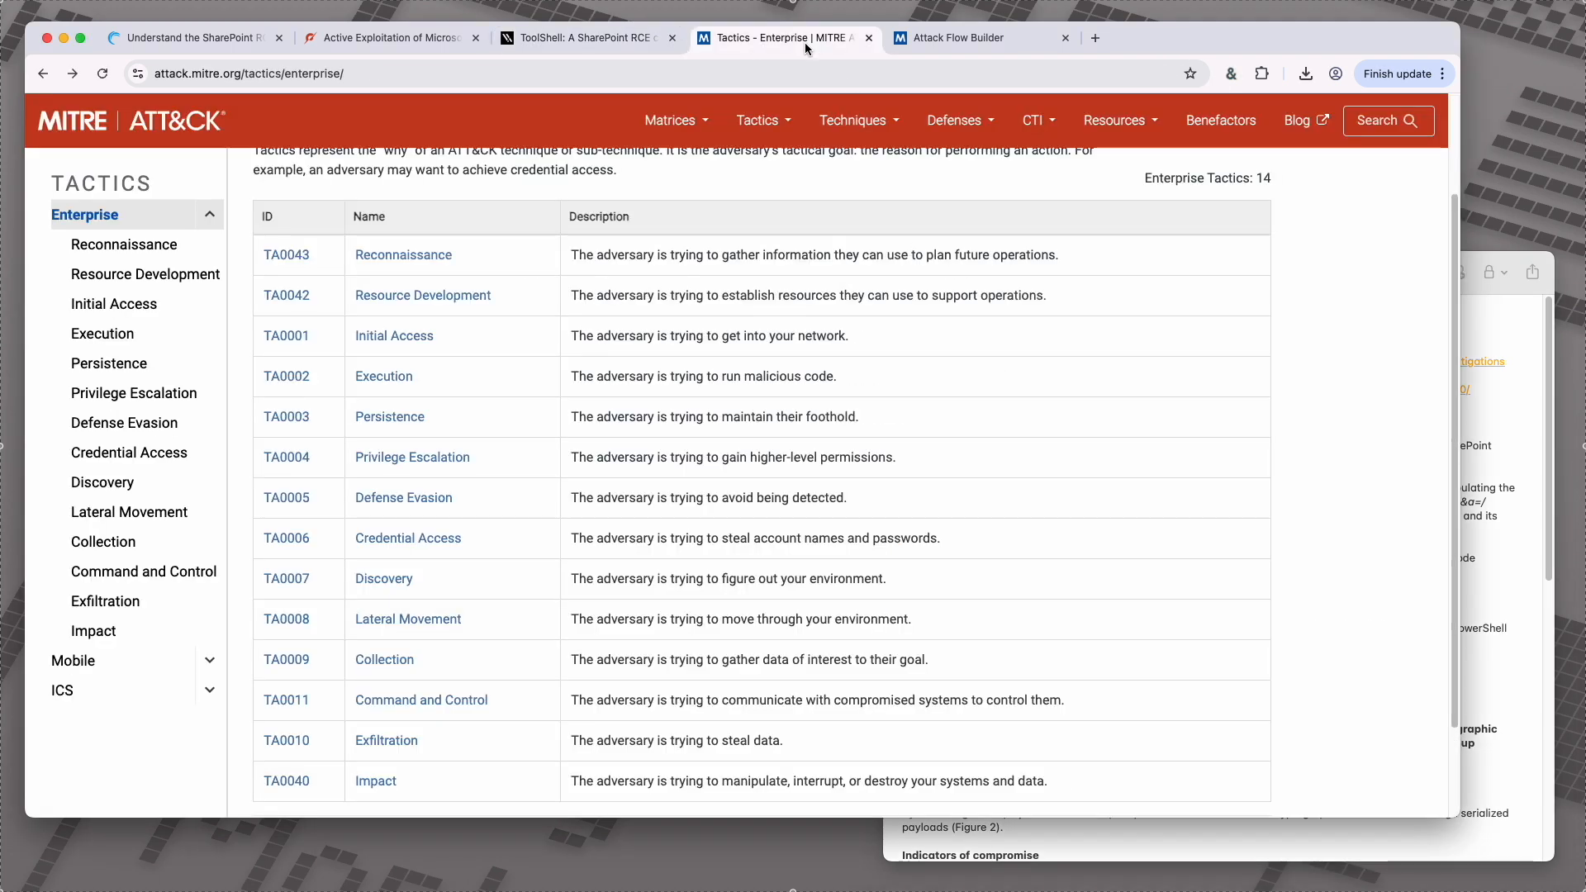
{"action": "mouse_move", "coordinate": [830, 121]}
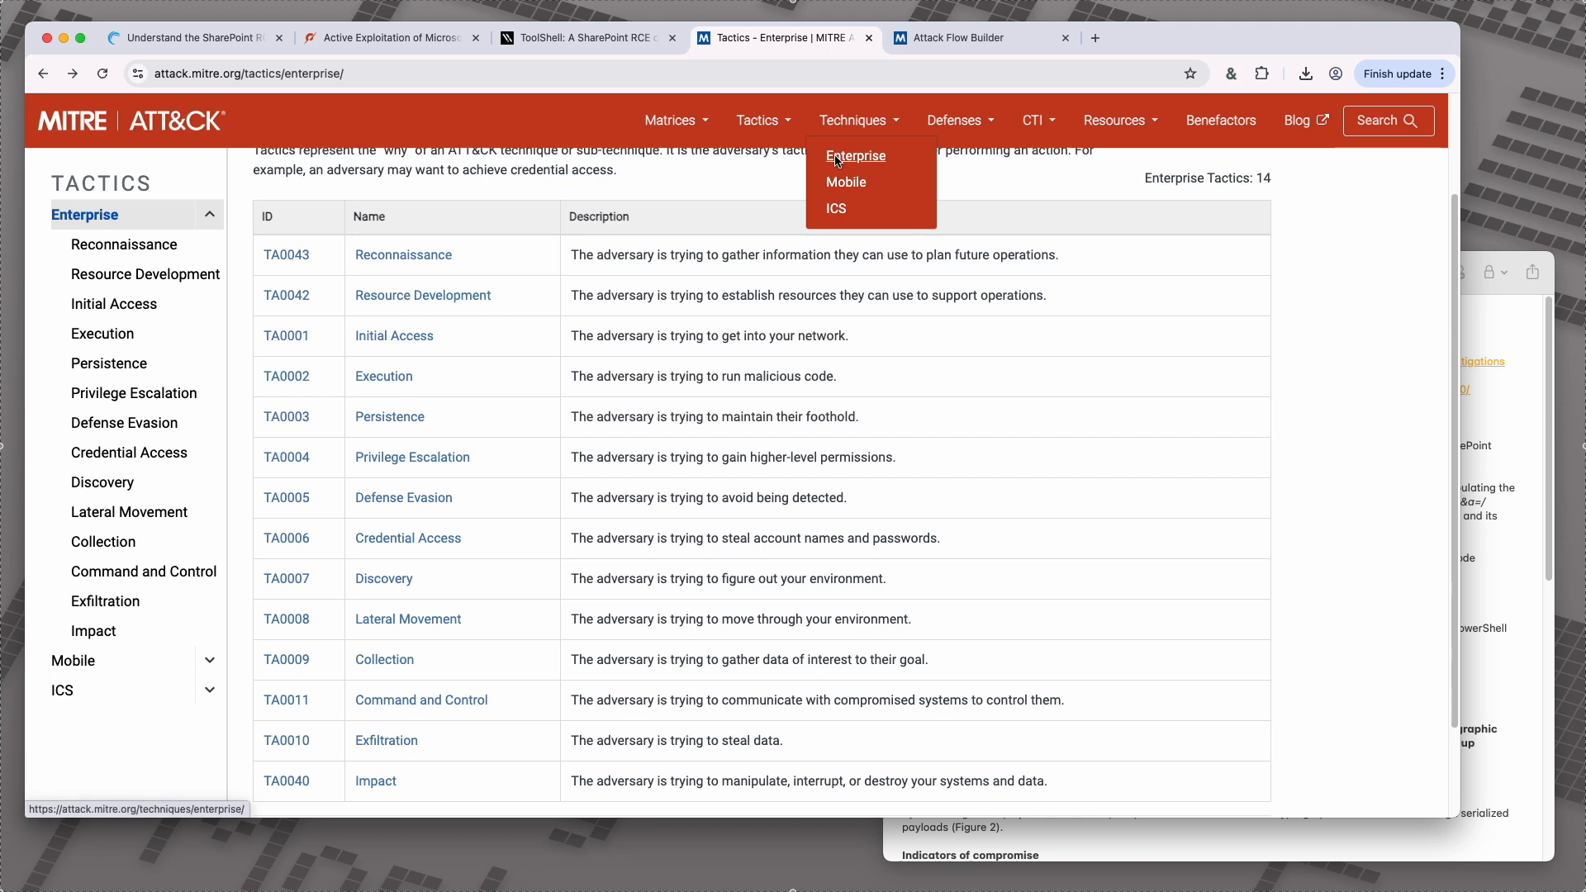
{"action": "left_click", "coordinate": [1384, 121]}
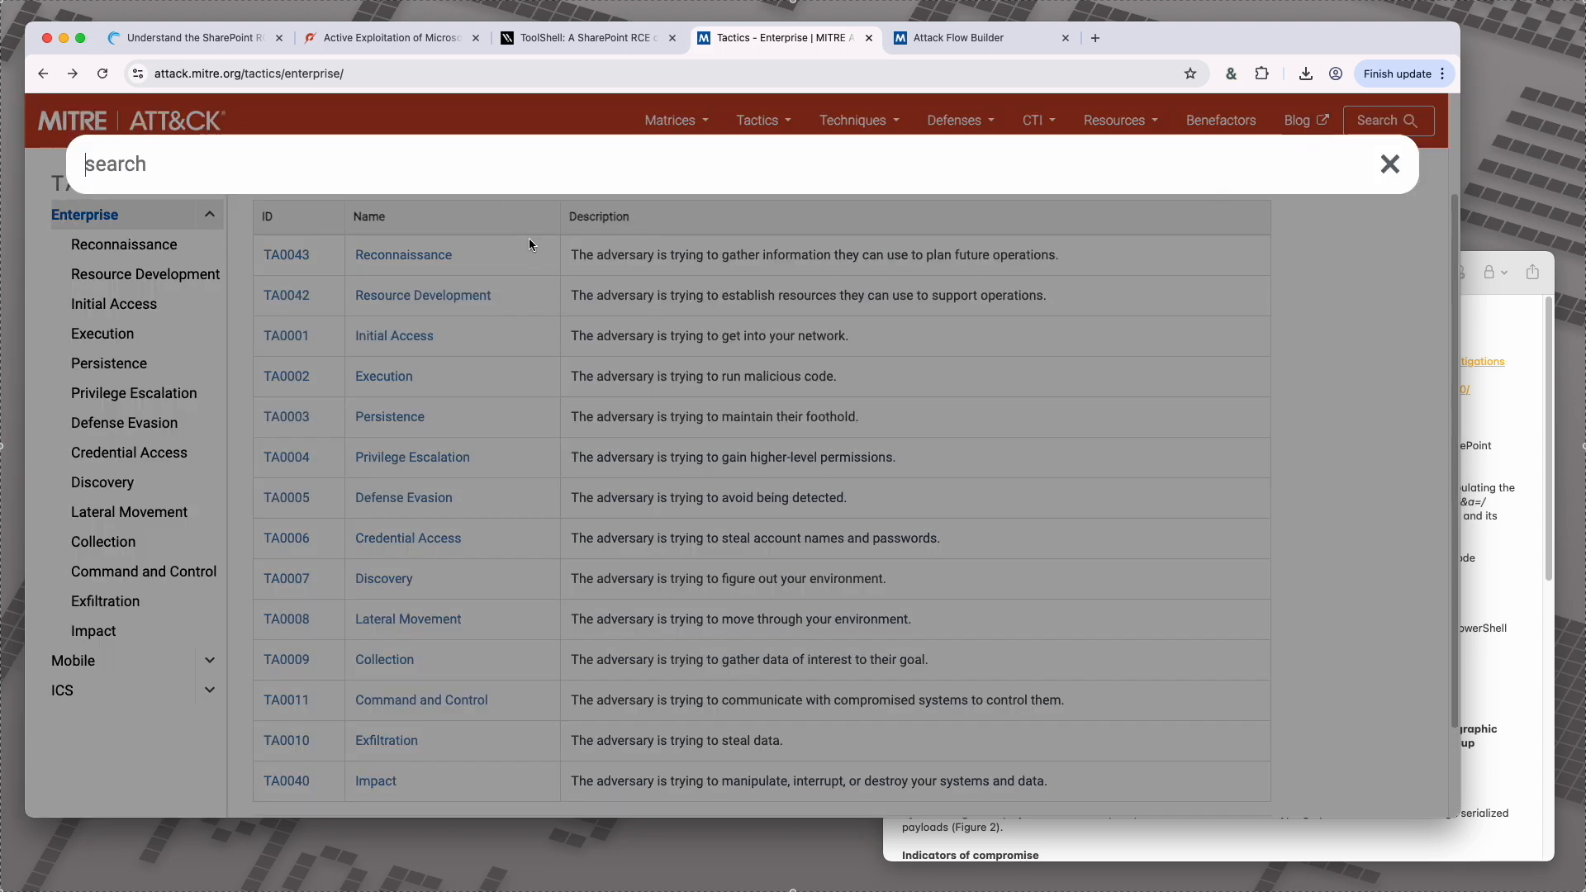
{"action": "left_click", "coordinate": [543, 211]}
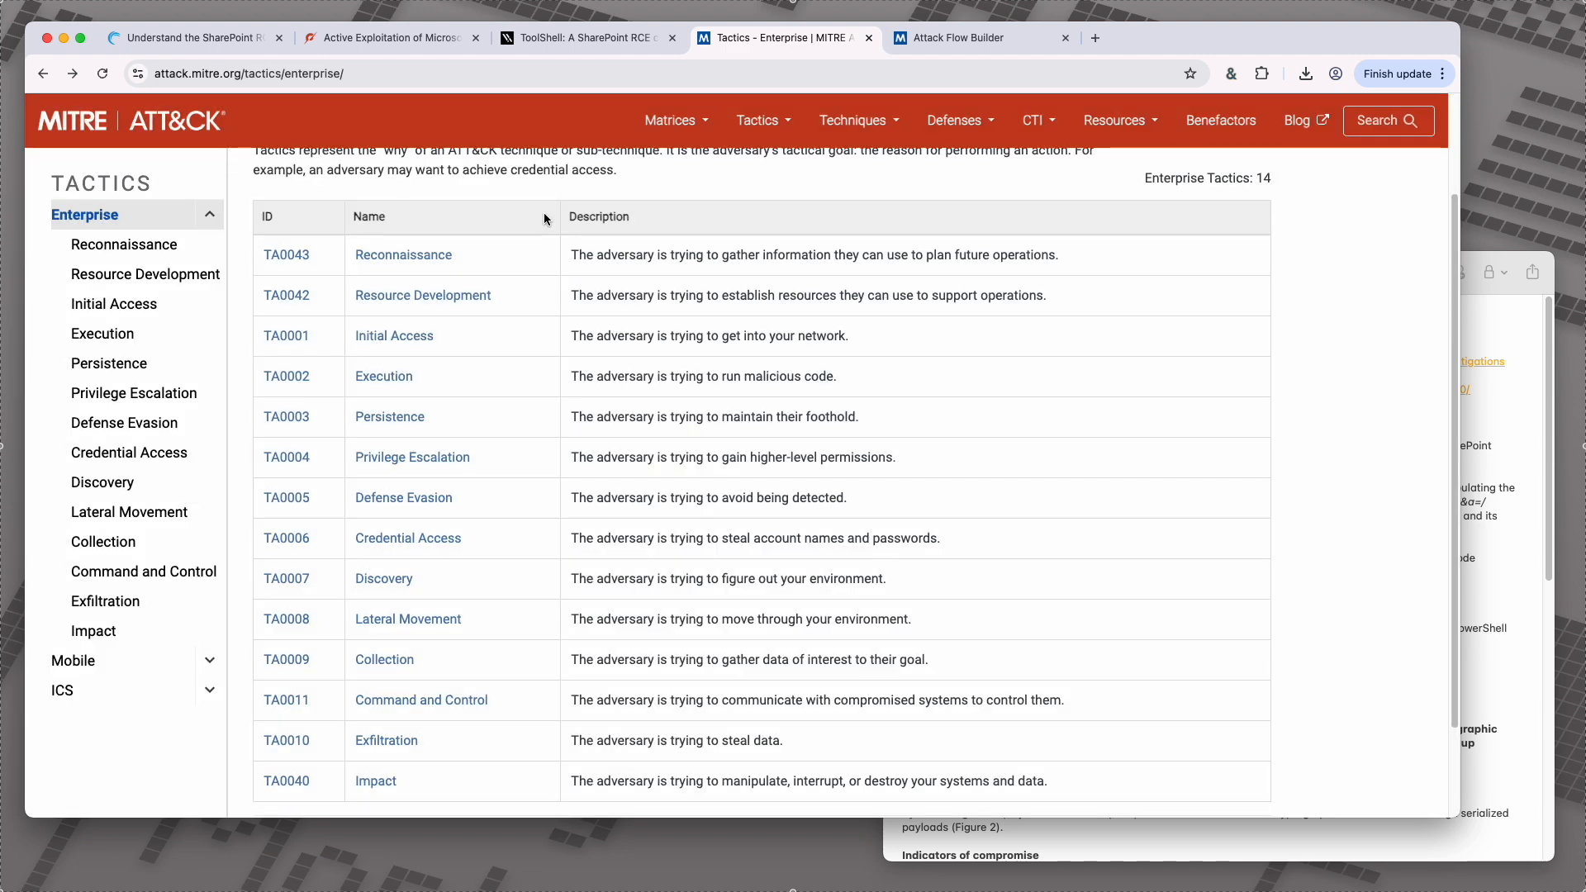
{"action": "scroll", "coordinate": [593, 285], "scroll_direction": "up", "scroll_amount": 3}
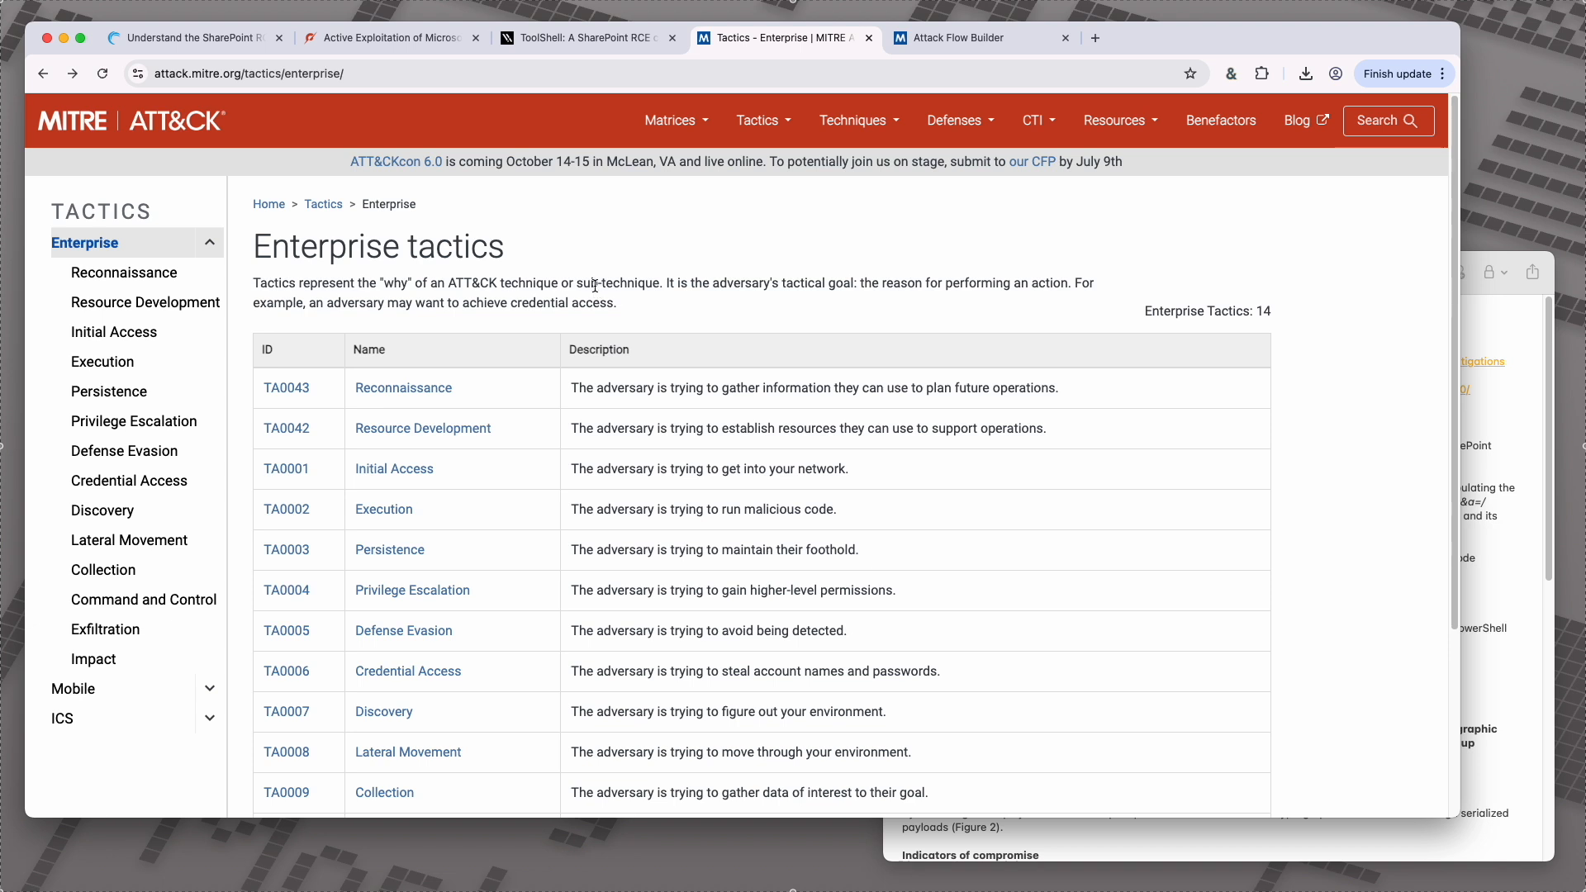
{"action": "left_click", "coordinate": [394, 468]}
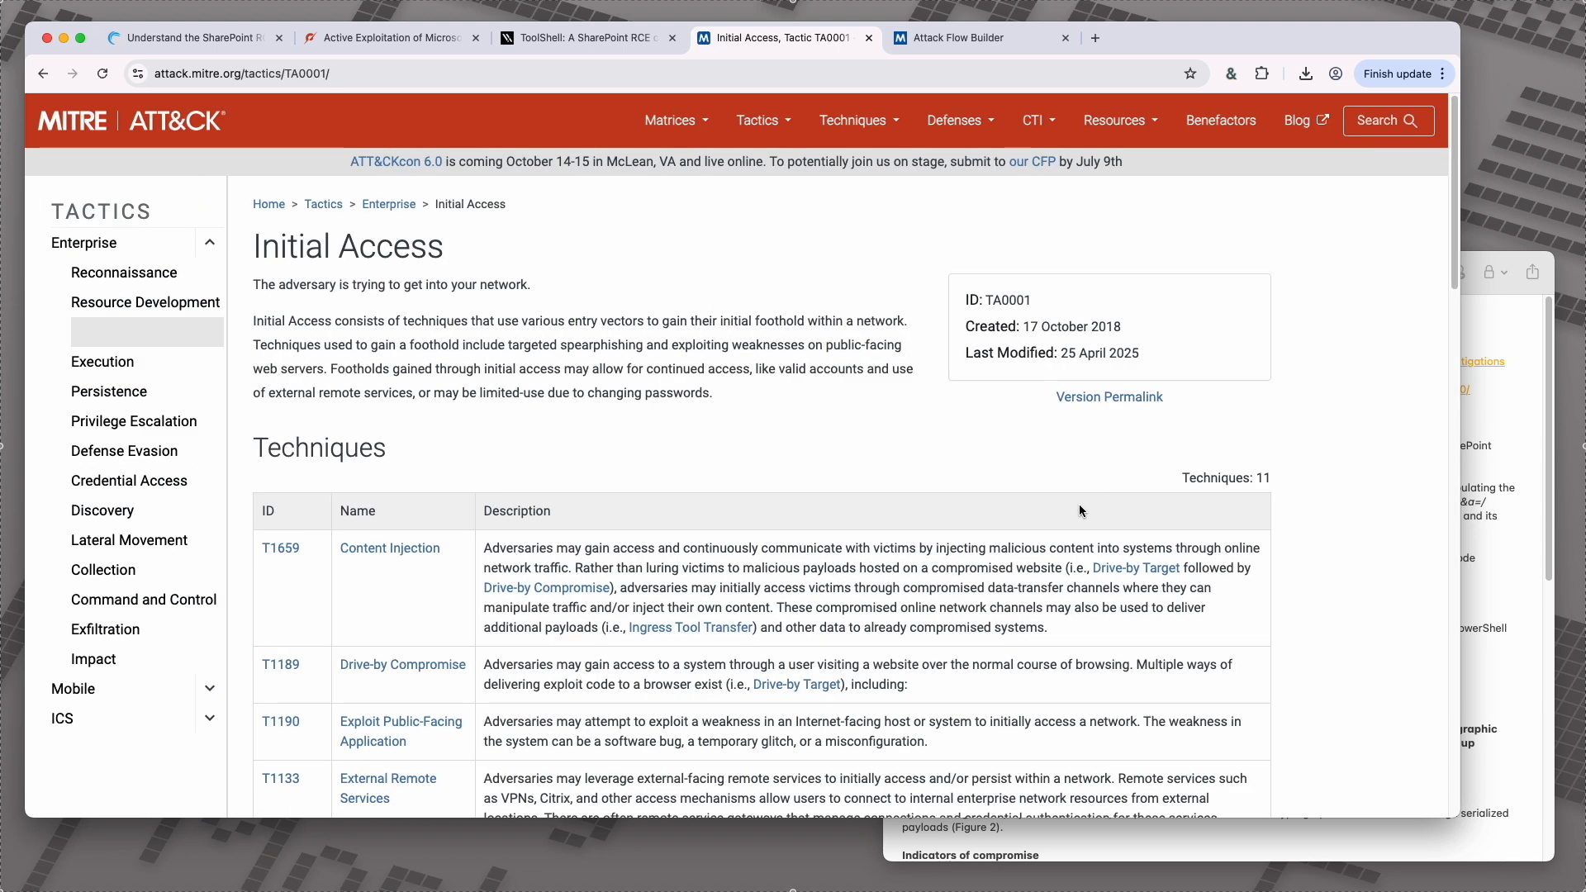
{"action": "scroll", "coordinate": [1107, 510], "scroll_direction": "down", "scroll_amount": 1}
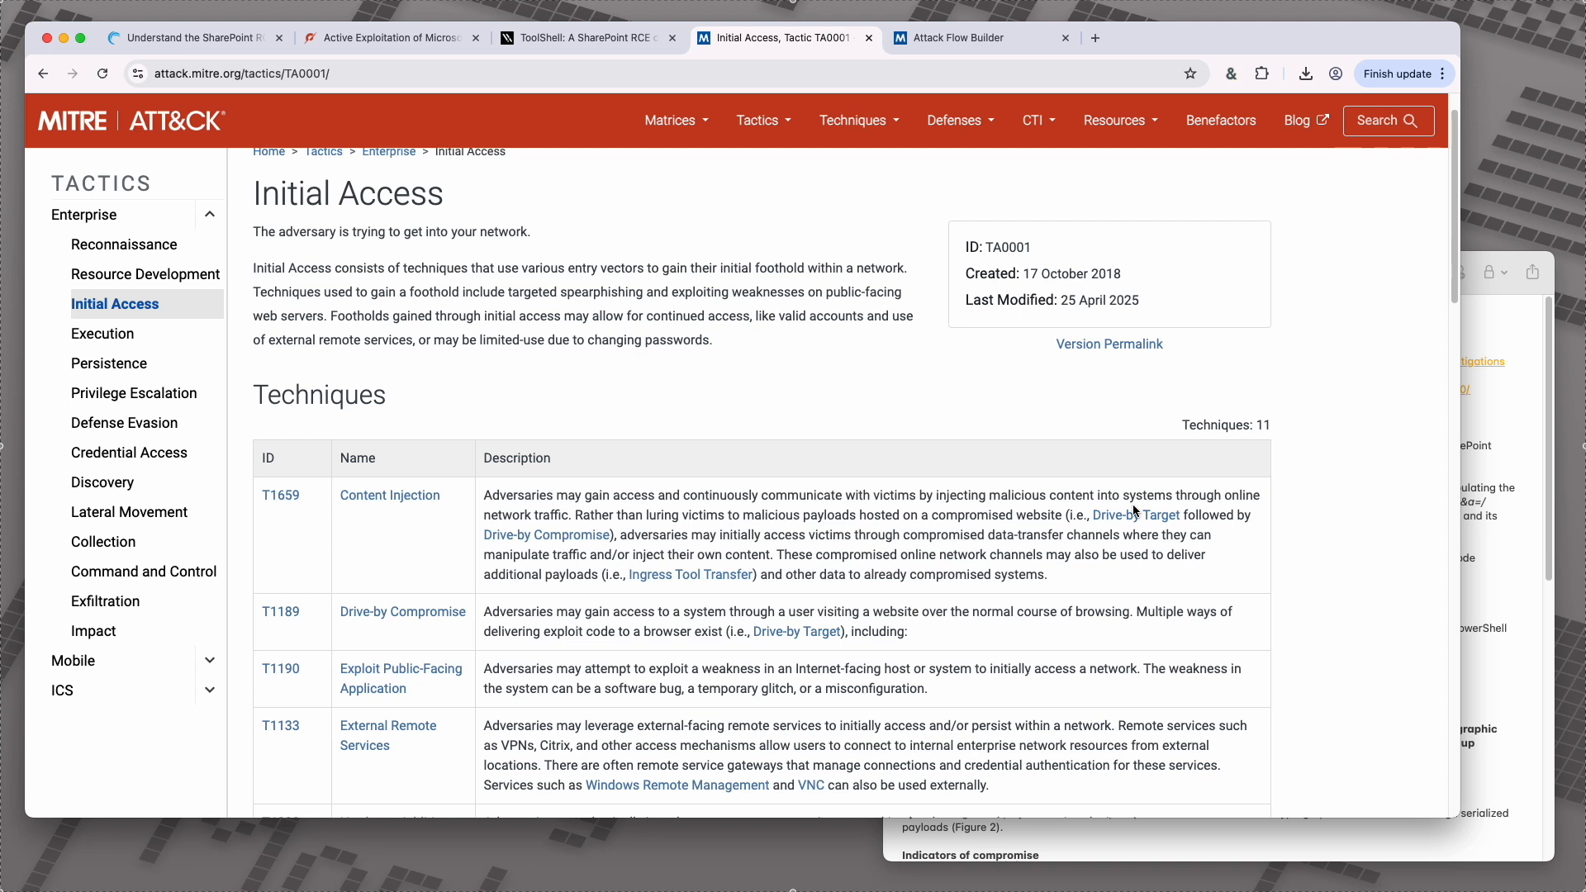
Step: Search ATT&CK Powered Suit for "exploit public facing" and copy the link to technique T1190, Exploit Public-Facing Application
{"action": "left_click", "coordinate": [1235, 73]}
{"action": "left_click", "coordinate": [1056, 192]}
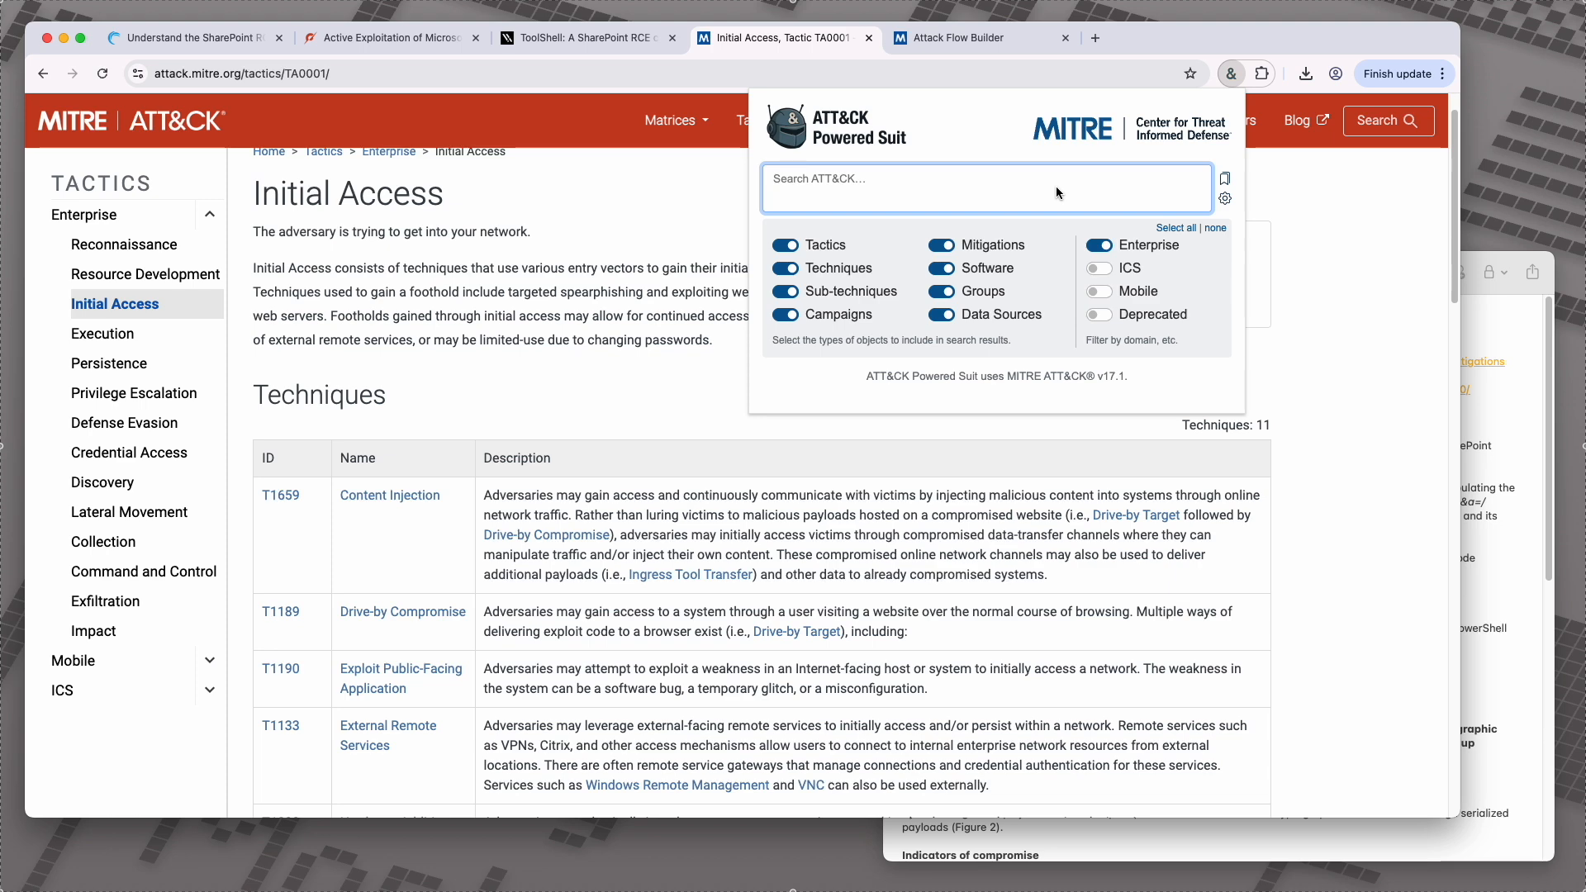
{"action": "type", "text": "exploit public facing"}
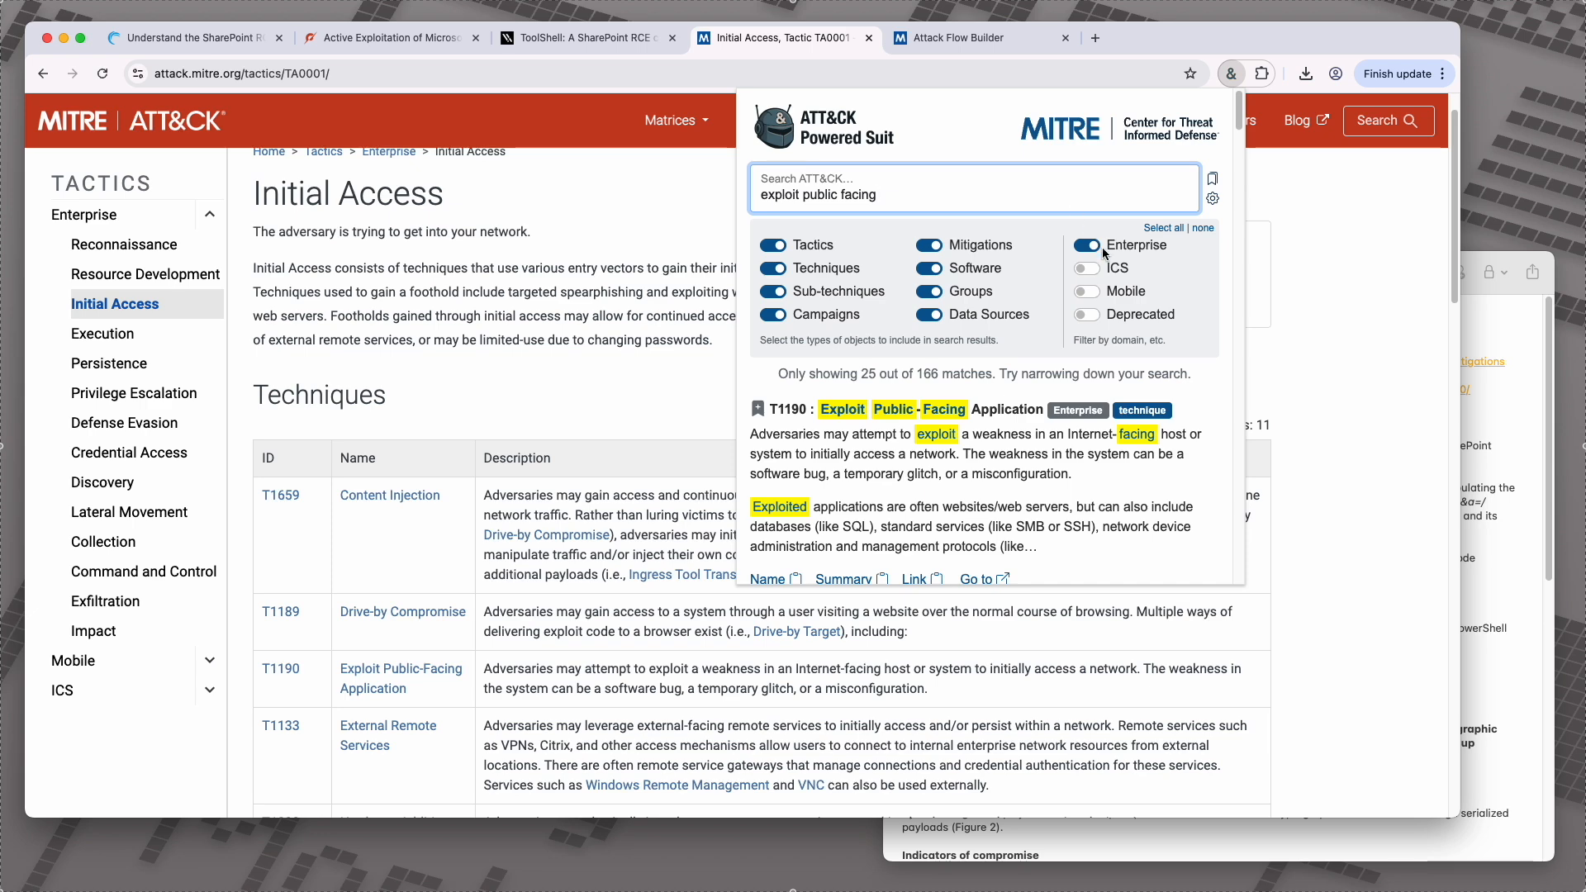
{"action": "scroll", "coordinate": [1093, 253], "scroll_direction": "down", "scroll_amount": 3}
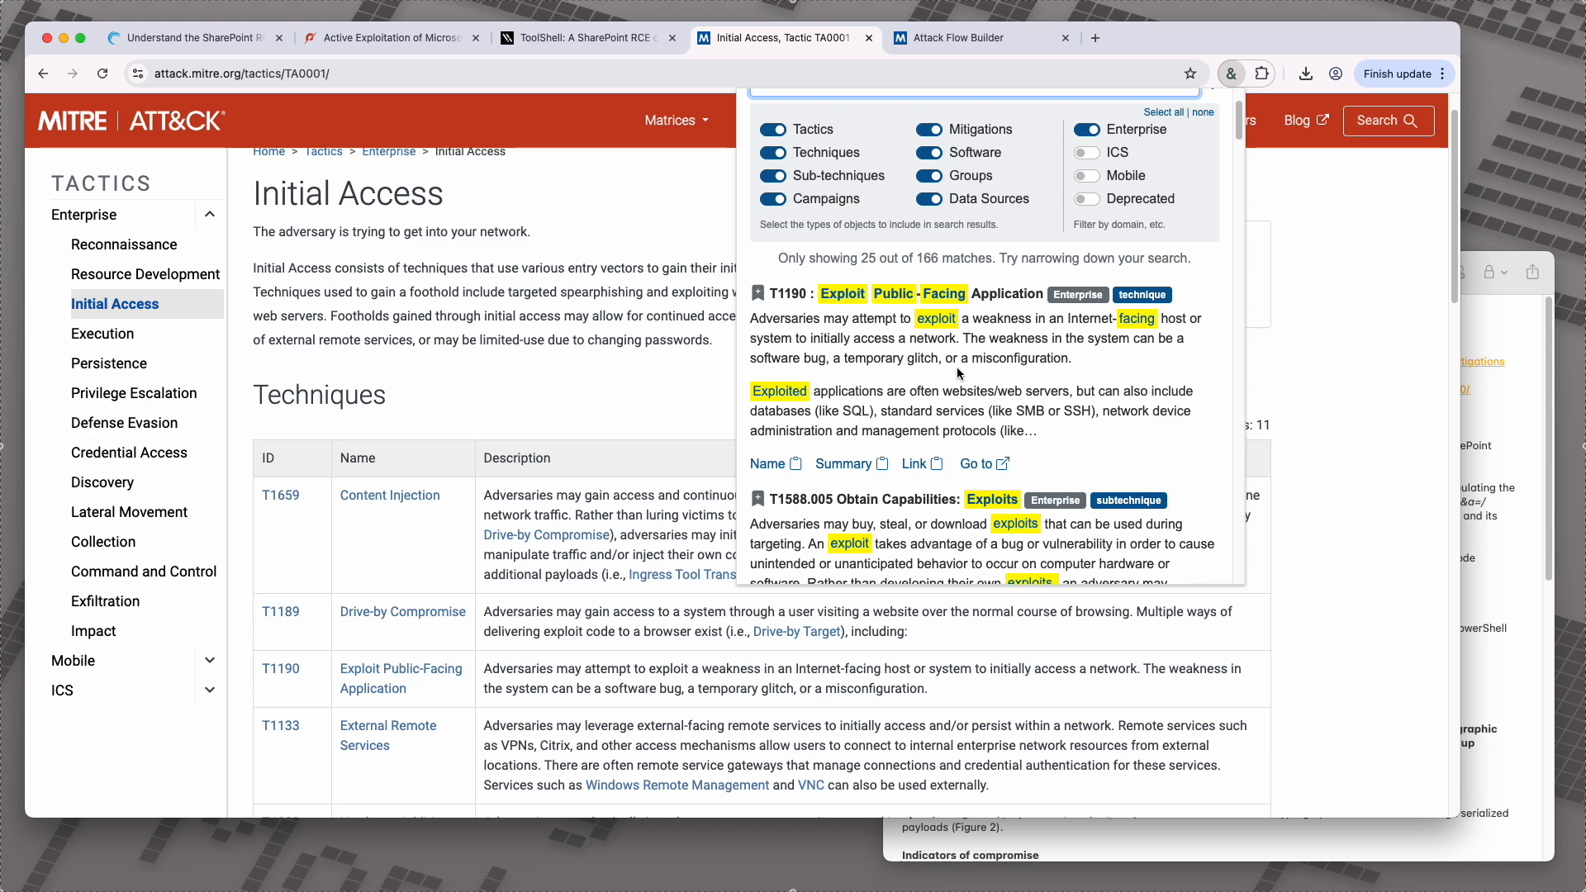
{"action": "left_click", "coordinate": [925, 464]}
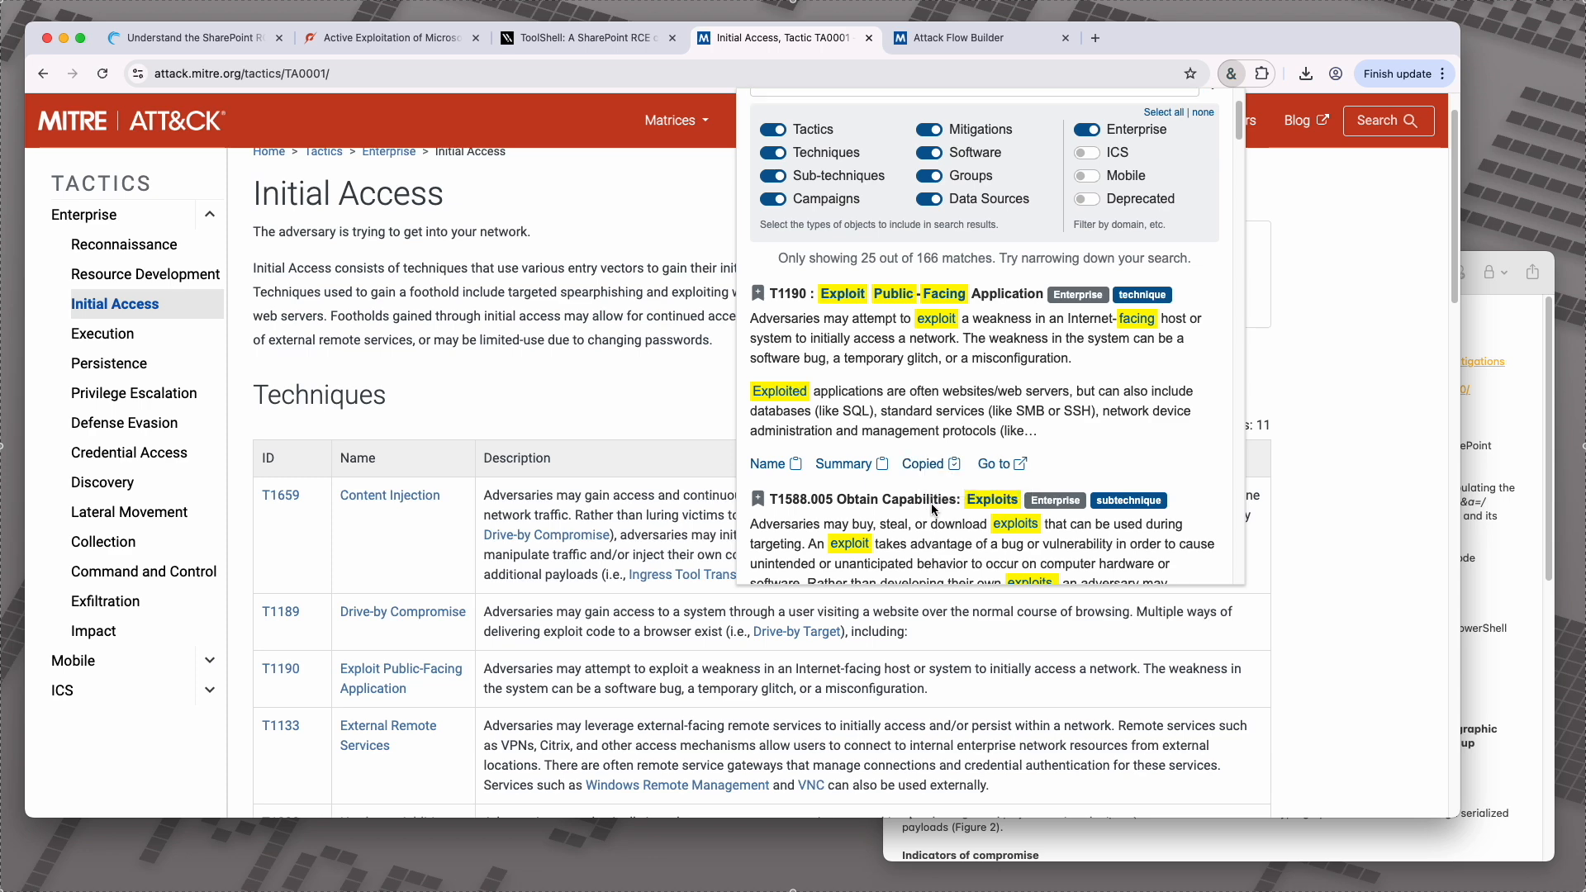
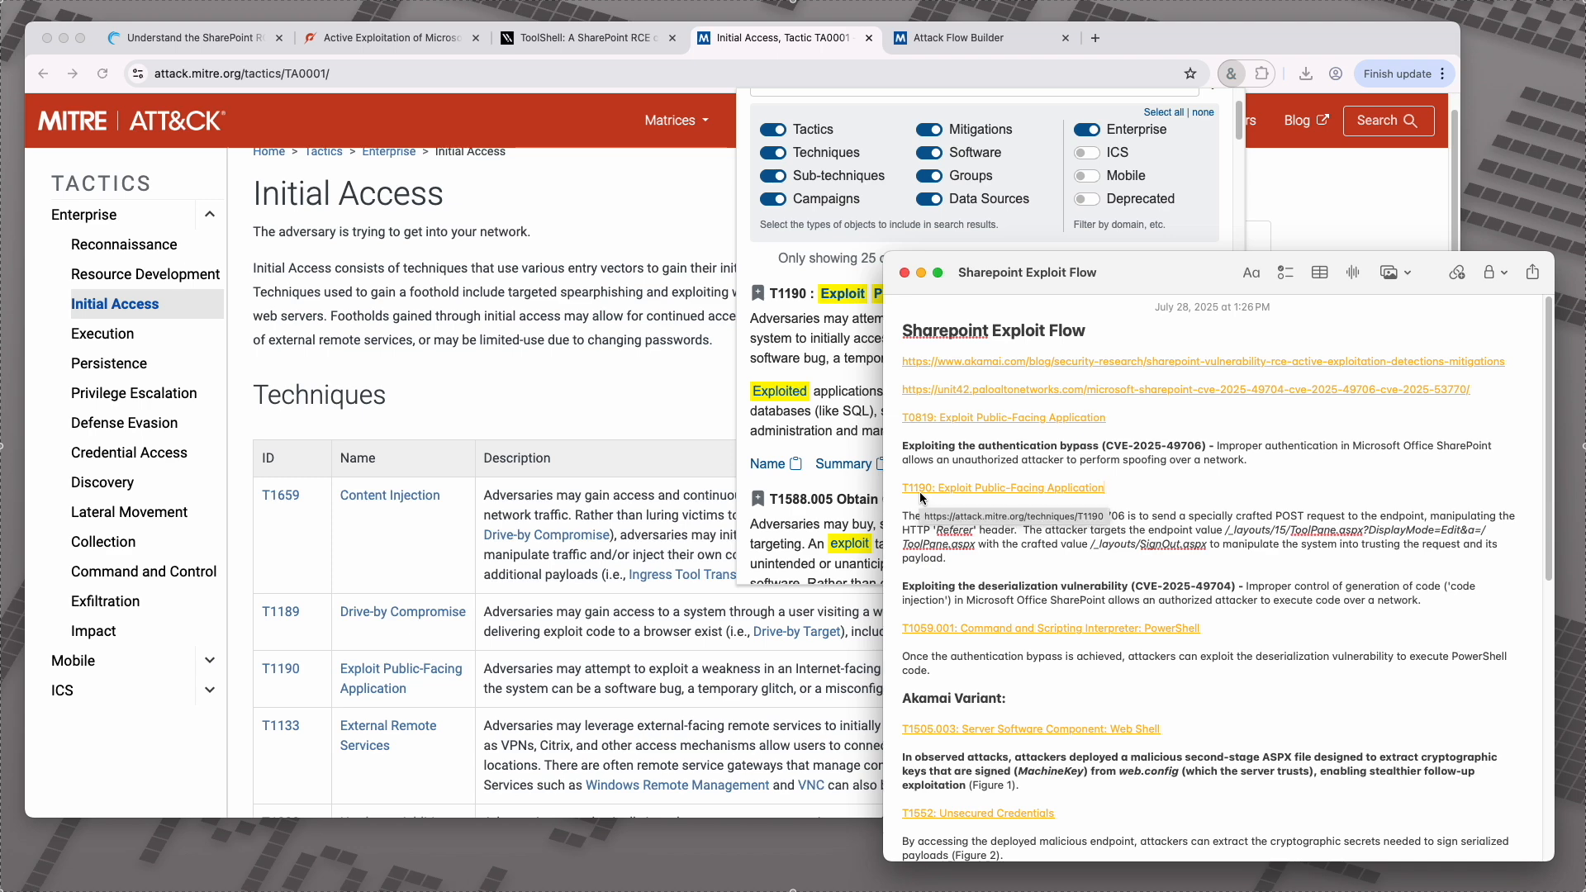
Step: Switch to the ToolShell Vulnerability in Sharepoint flow in Attack Flow Builder and select its opening exploits, variant branches and final action in turn
{"action": "left_click", "coordinate": [948, 493]}
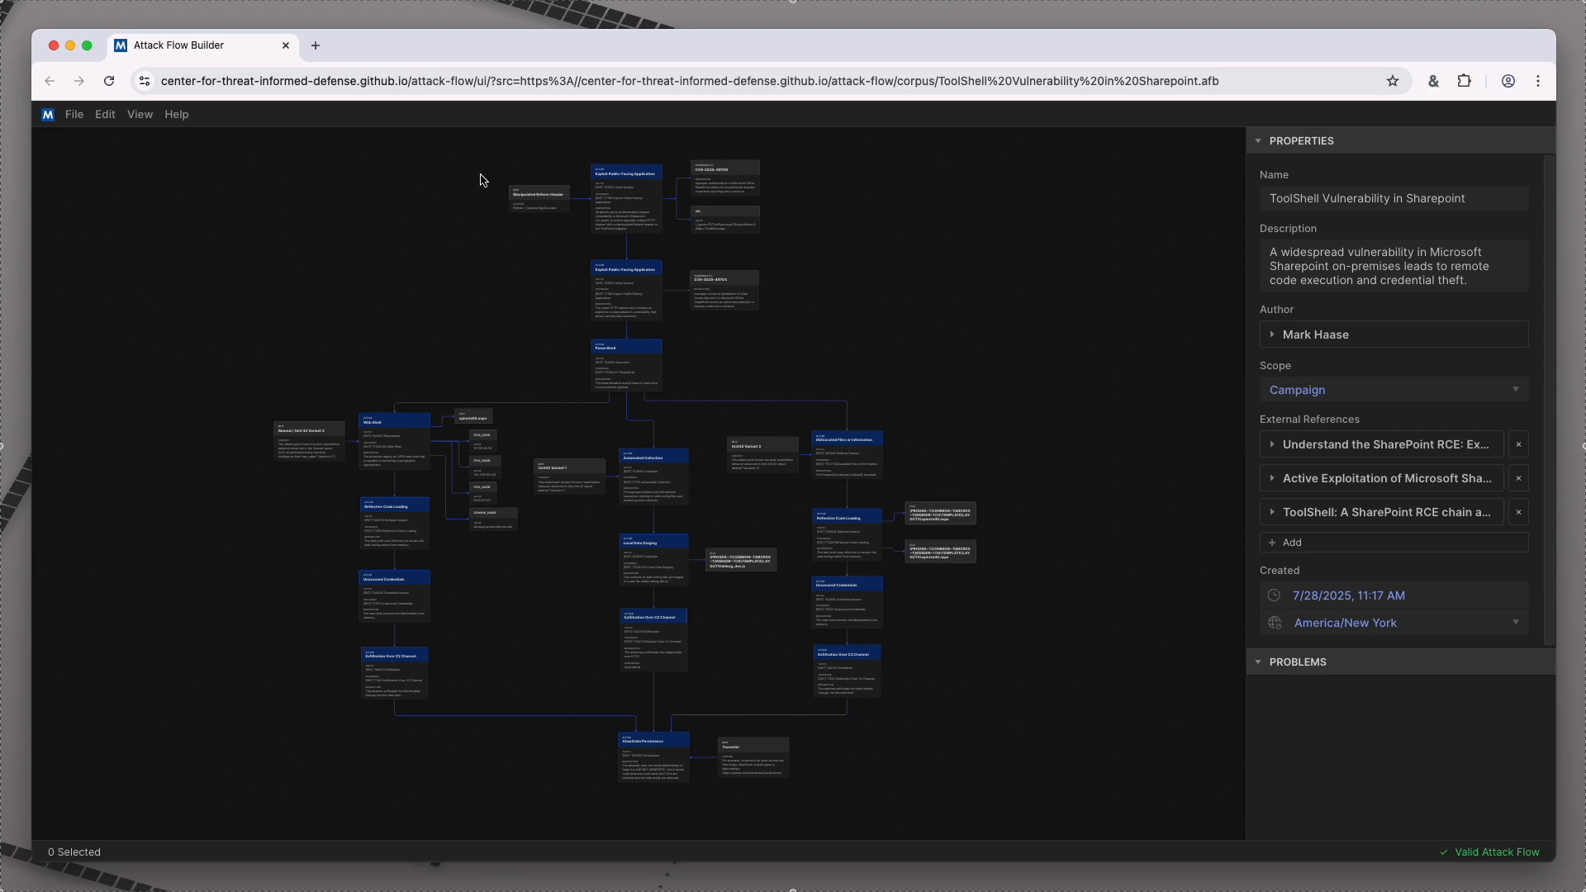
{"action": "left_click_drag", "start_coordinate": [464, 158], "coordinate": [707, 339]}
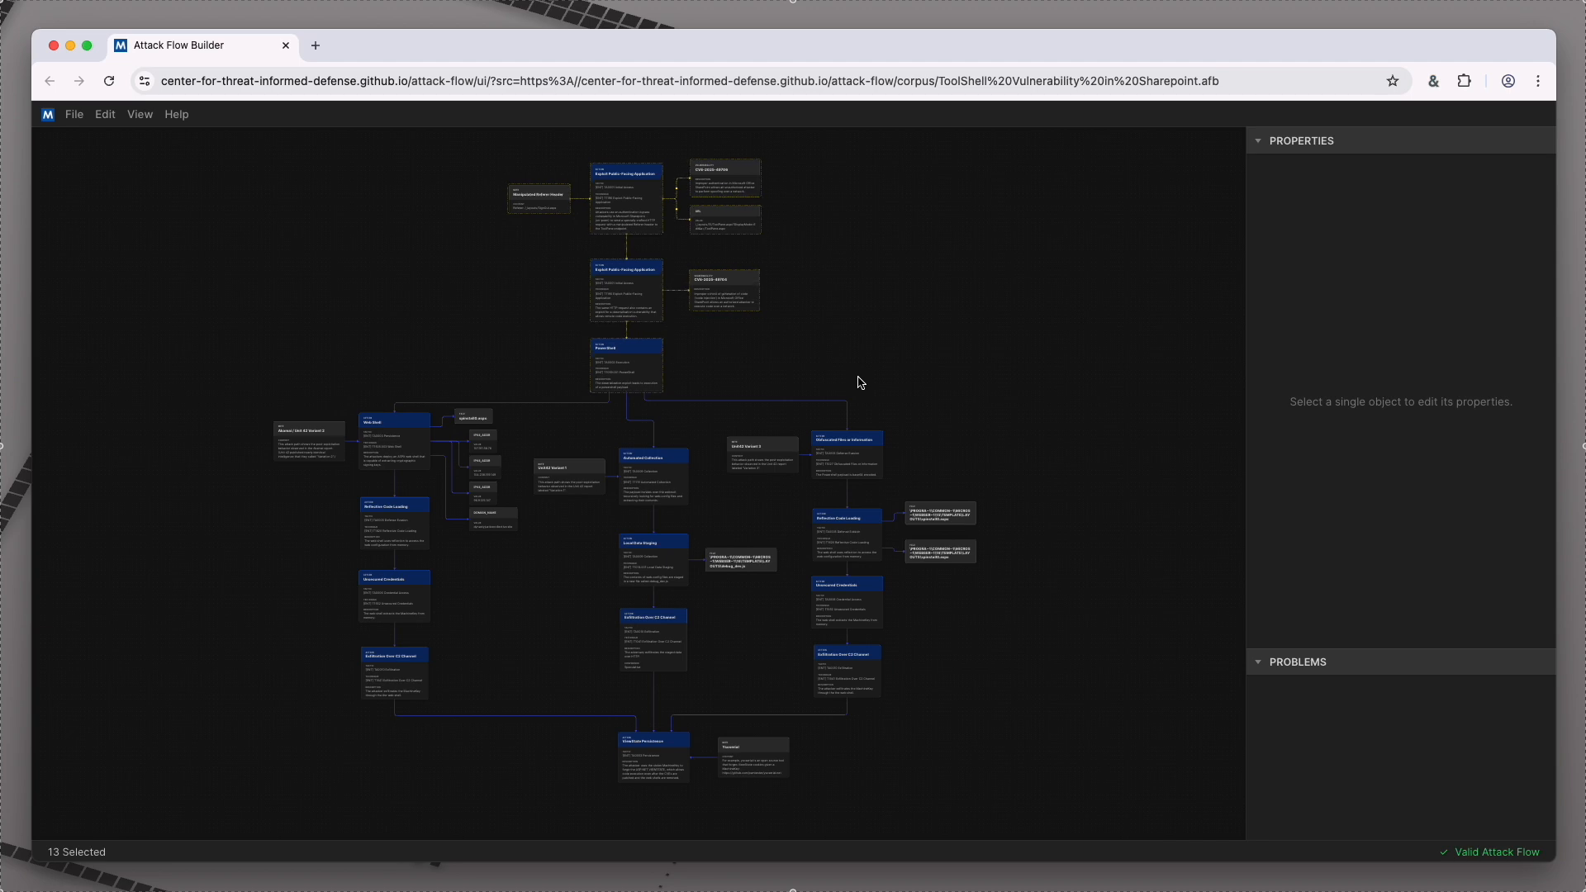
{"action": "left_click", "coordinate": [275, 511]}
{"action": "left_click_drag", "start_coordinate": [201, 423], "coordinate": [1035, 701]}
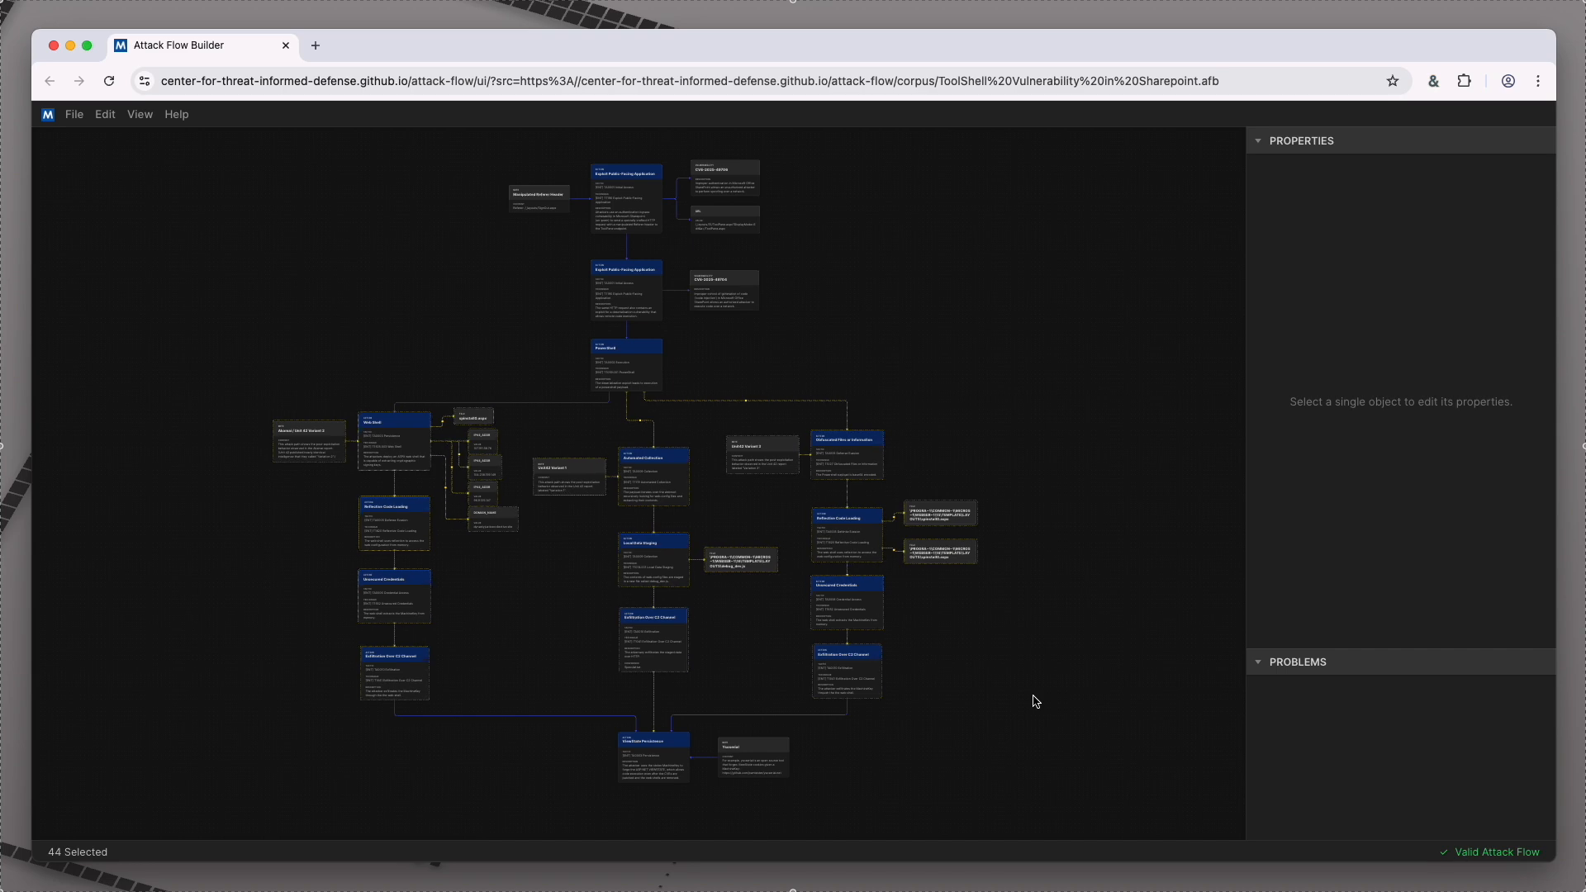
{"action": "left_click", "coordinate": [1036, 701]}
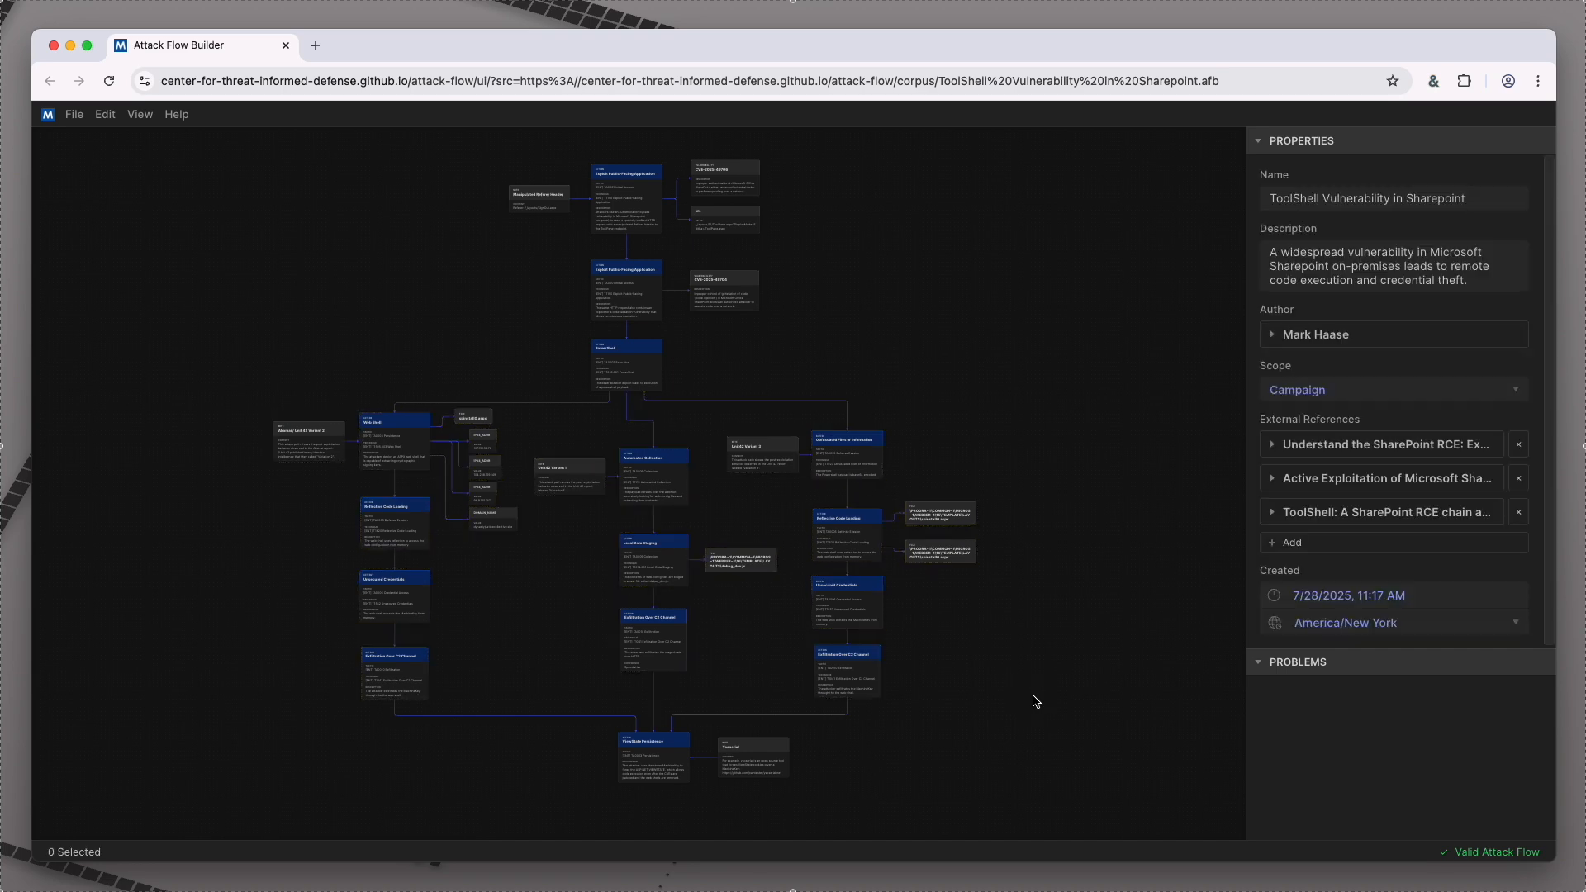
{"action": "left_click_drag", "start_coordinate": [715, 768], "coordinate": [718, 765]}
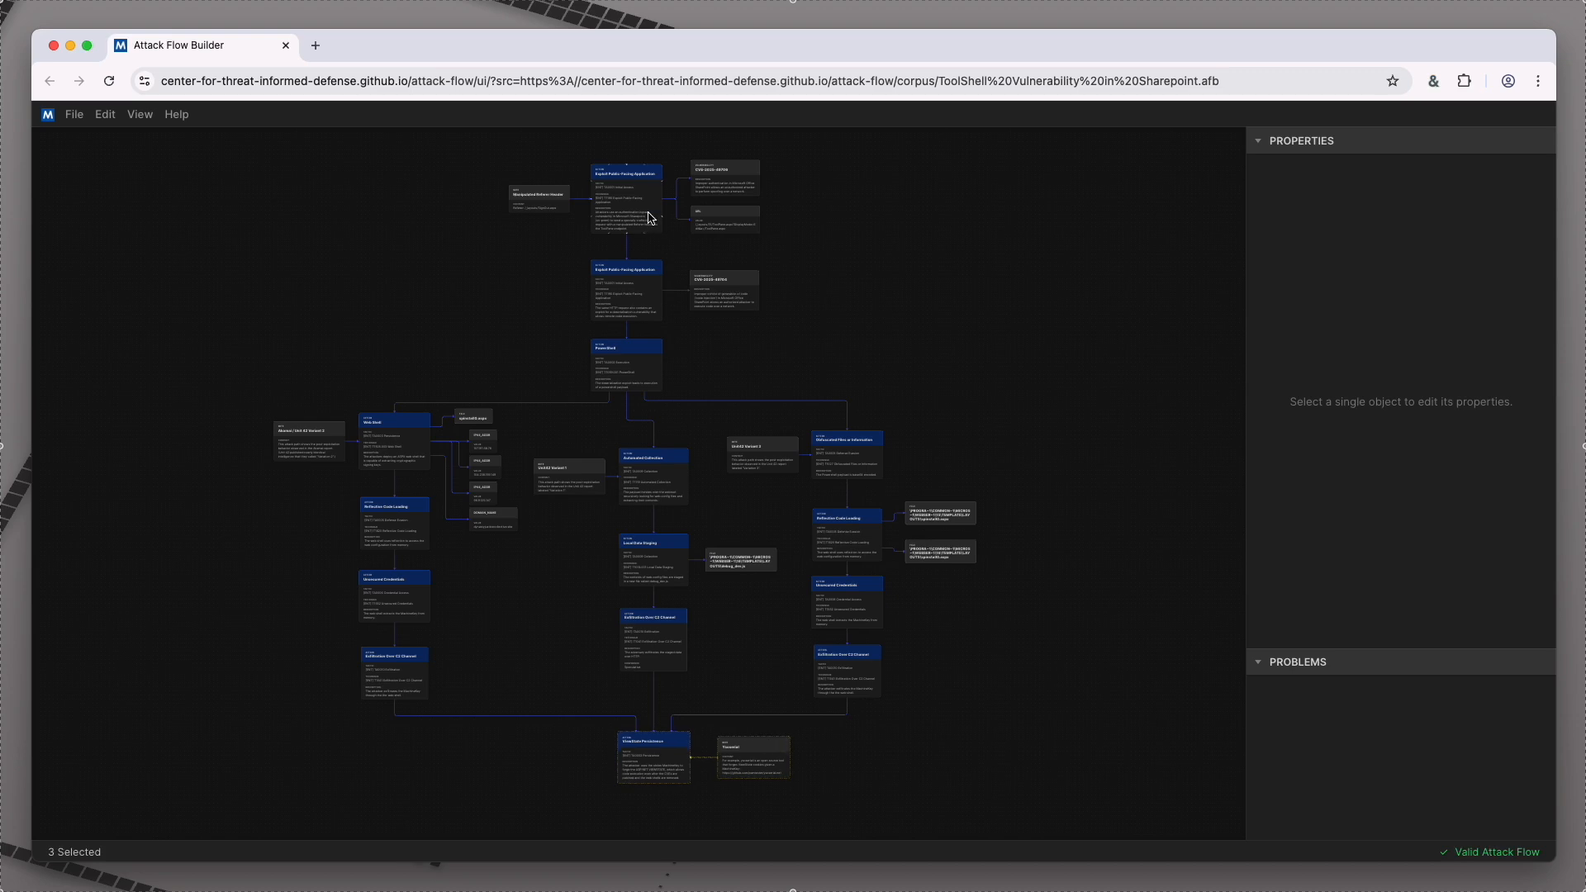
Step: Inspect the first Exploit Public-Facing Application action with its linked CVE-2025-49706 vulnerability, URL object and Manipulated Referer Header note
{"action": "scroll", "coordinate": [631, 197], "scroll_direction": "up", "scroll_amount": 2}
{"action": "scroll", "coordinate": [631, 197], "scroll_direction": "up", "scroll_amount": 5}
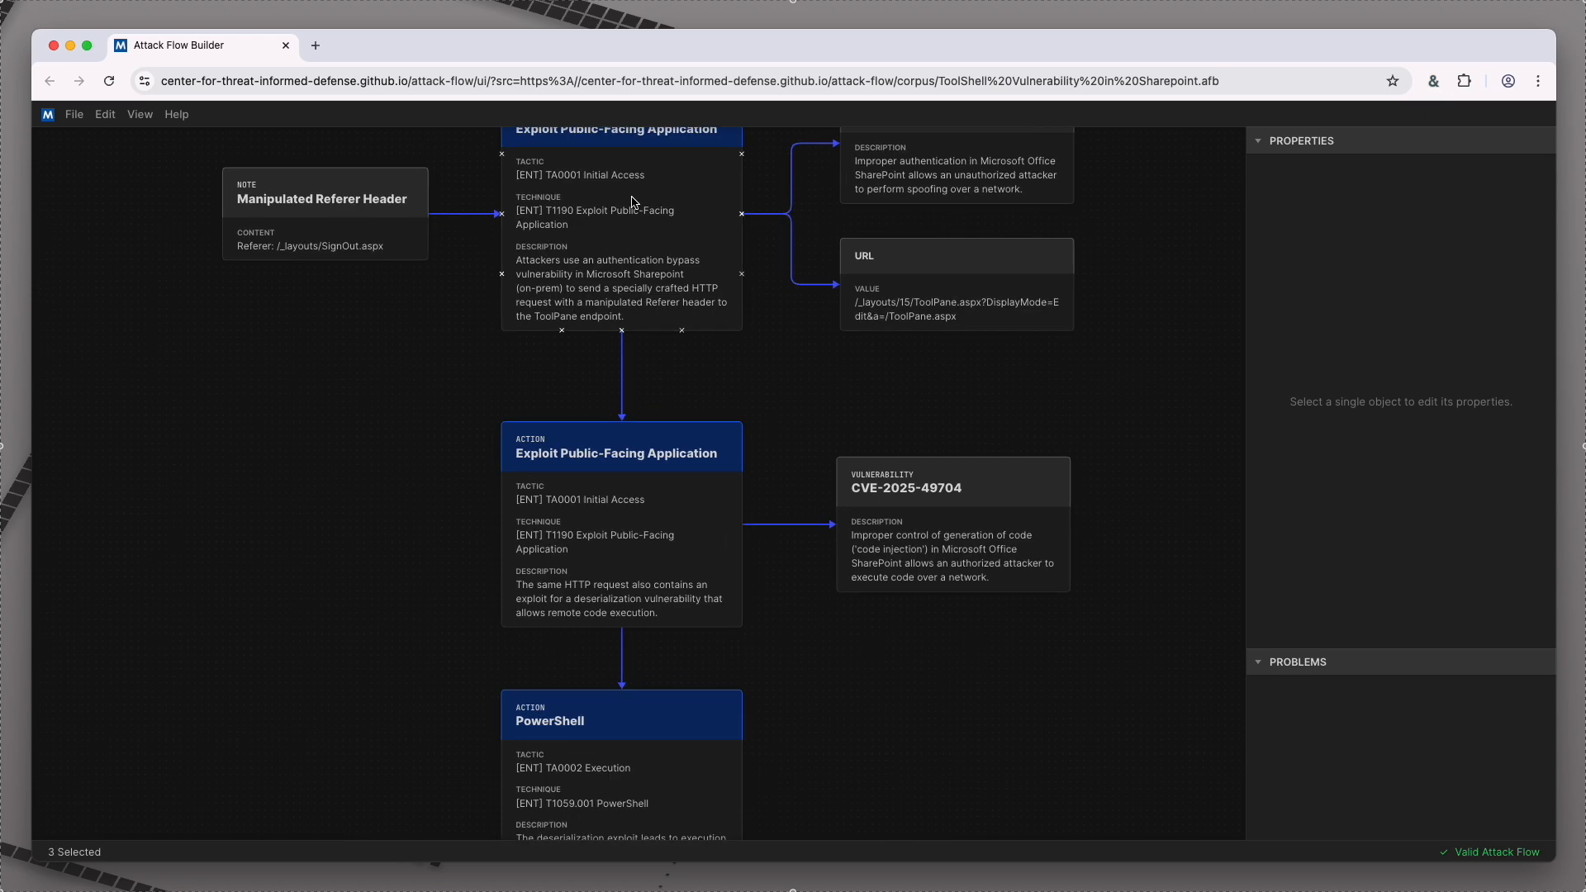
{"action": "left_click_drag", "start_coordinate": [761, 392], "coordinate": [774, 479]}
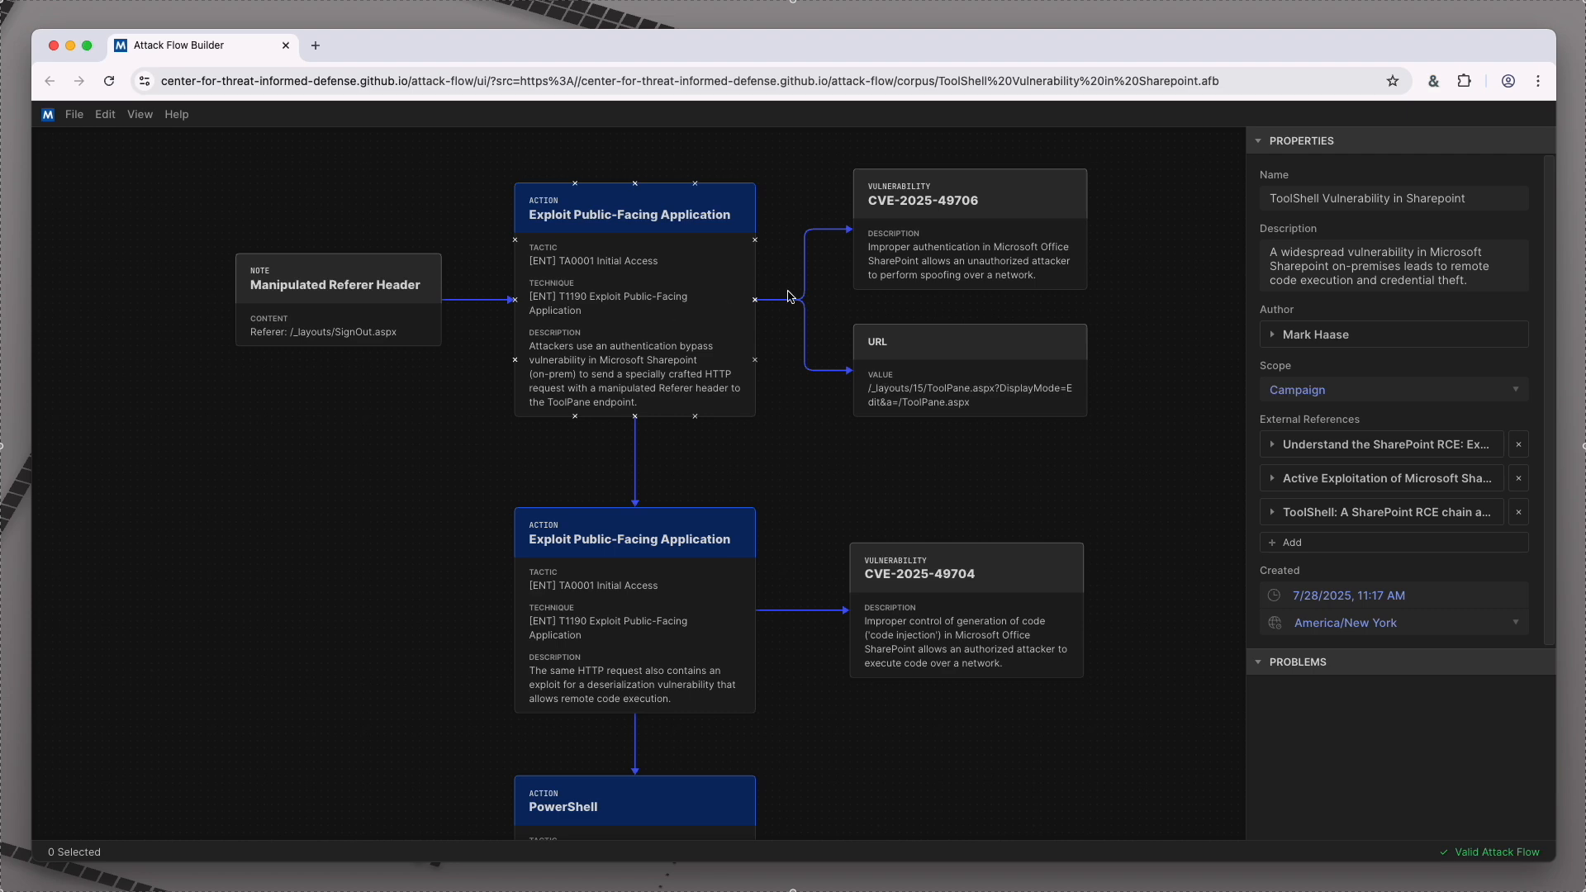
{"action": "left_click", "coordinate": [1020, 252]}
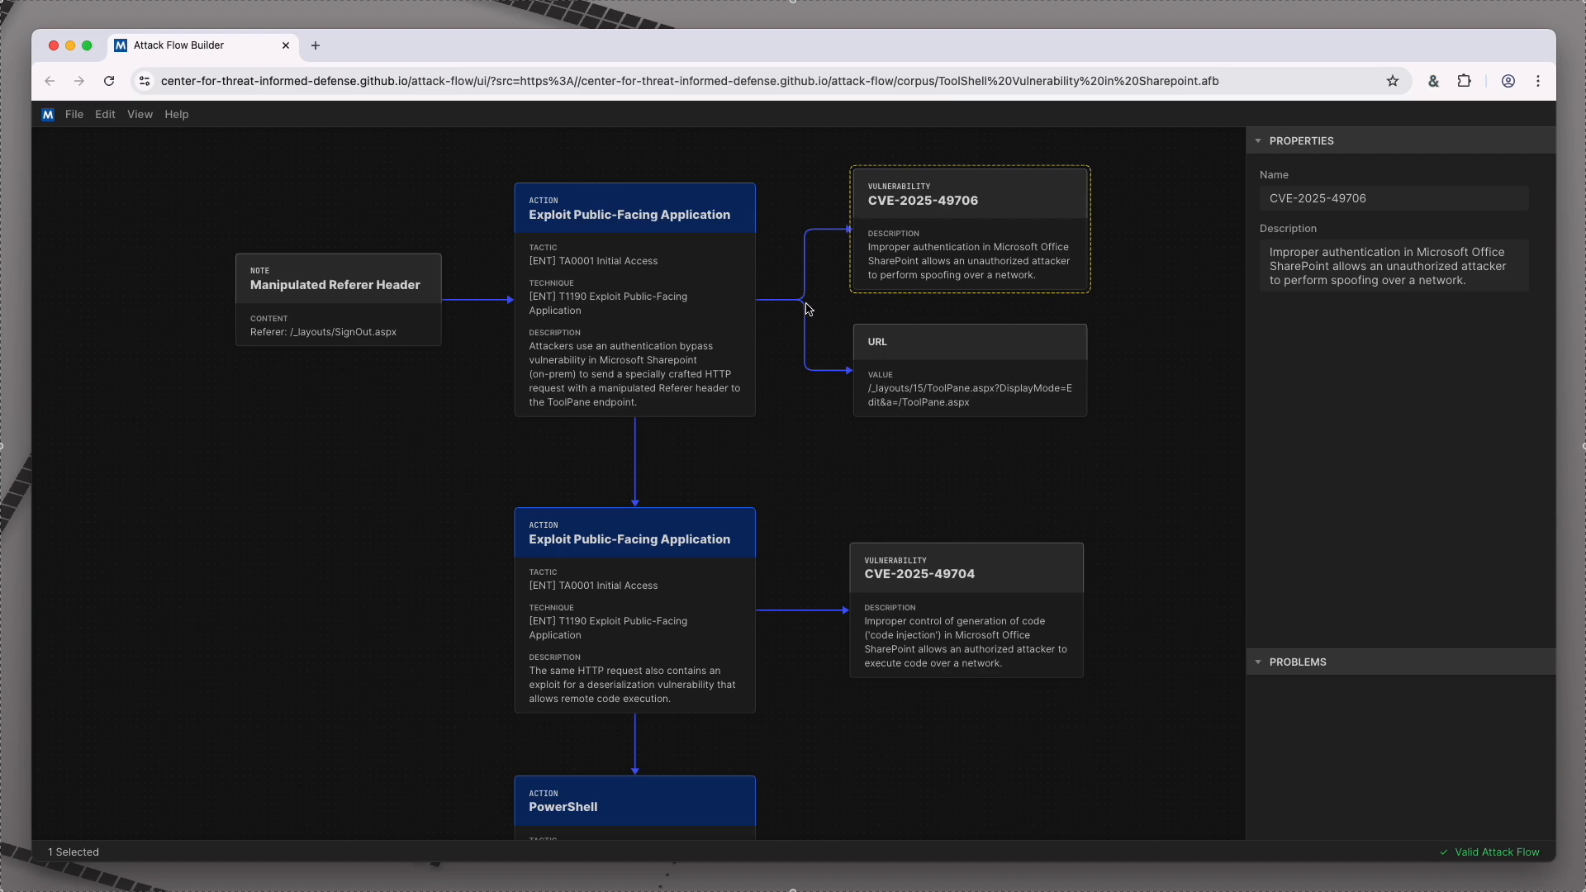
{"action": "left_click", "coordinate": [672, 380]}
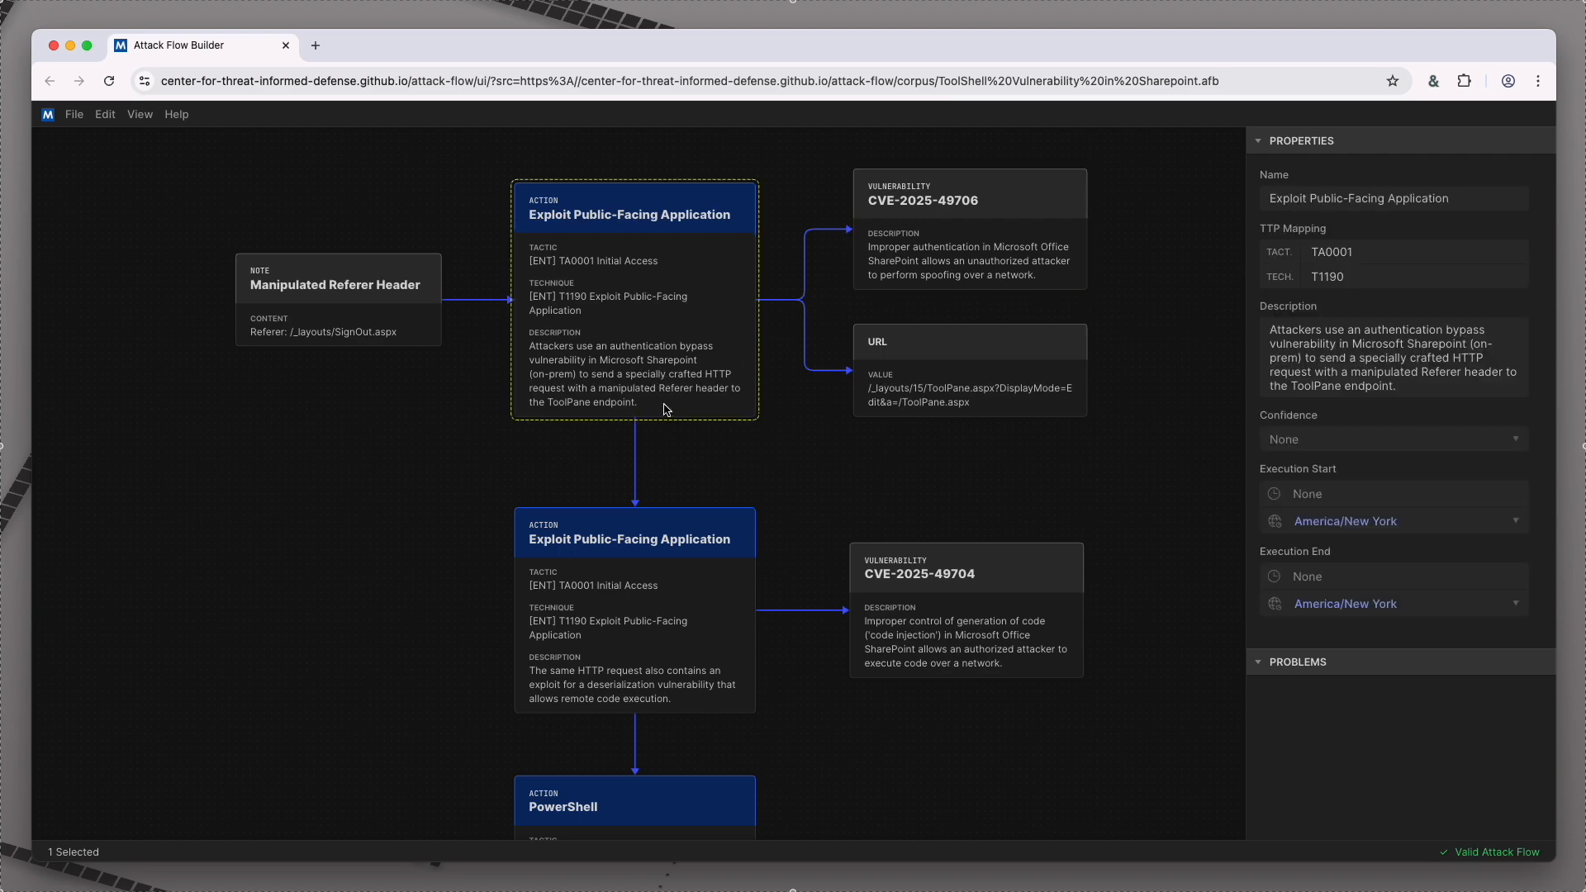
{"action": "left_click", "coordinate": [960, 394]}
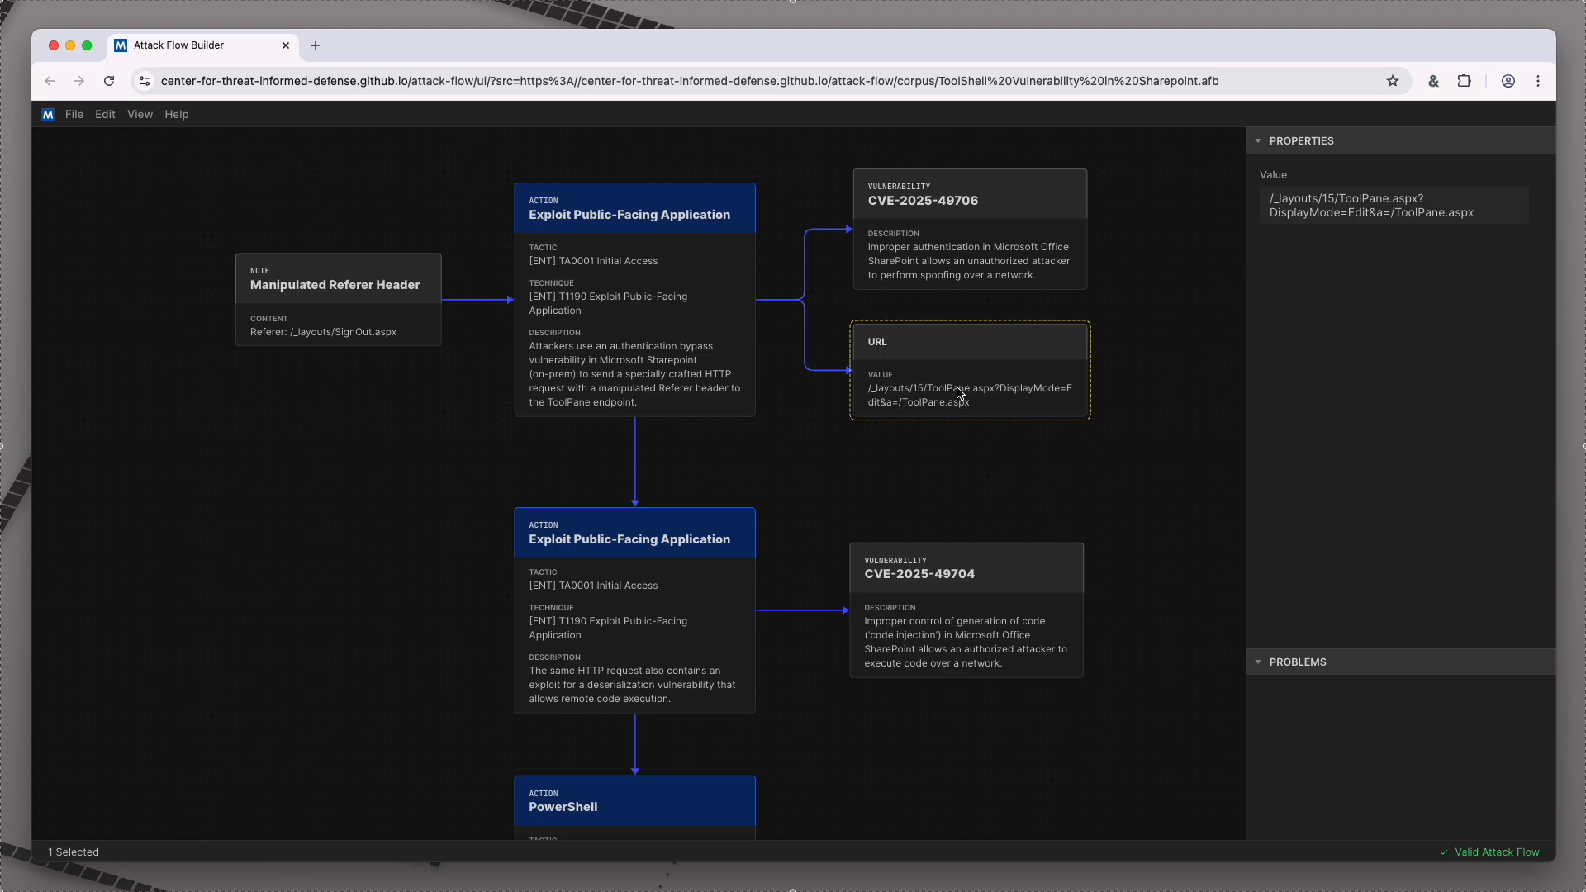
{"action": "left_click", "coordinate": [410, 305]}
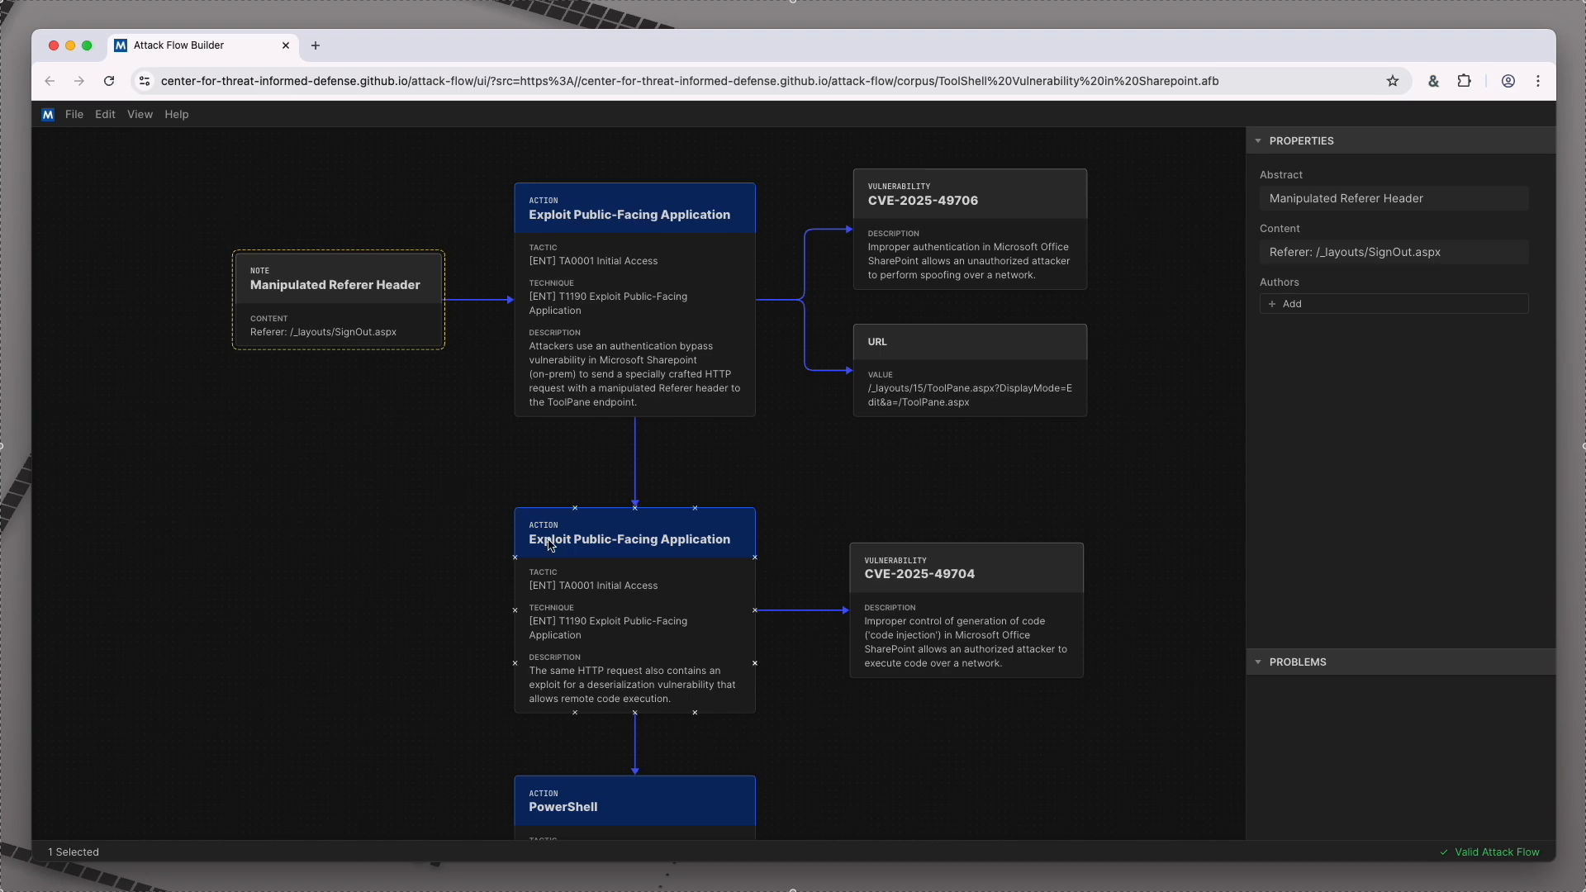
Step: Inspect the second Exploit Public-Facing Application action and its linked CVE-2025-49704 vulnerability up close
{"action": "left_click", "coordinate": [612, 588]}
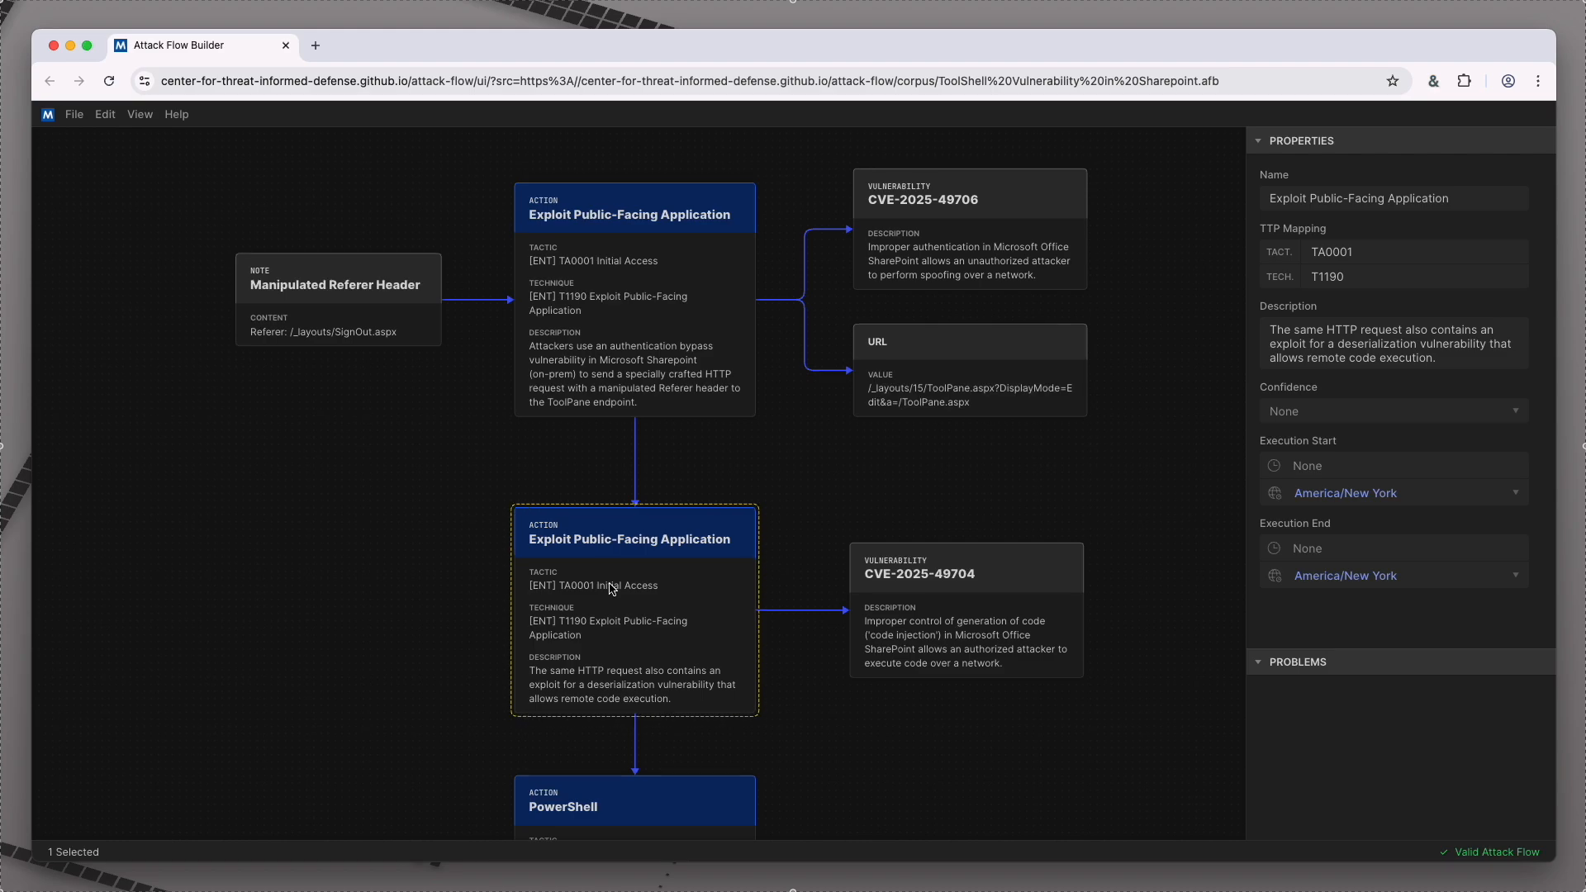
{"action": "key", "text": "shift+h"}
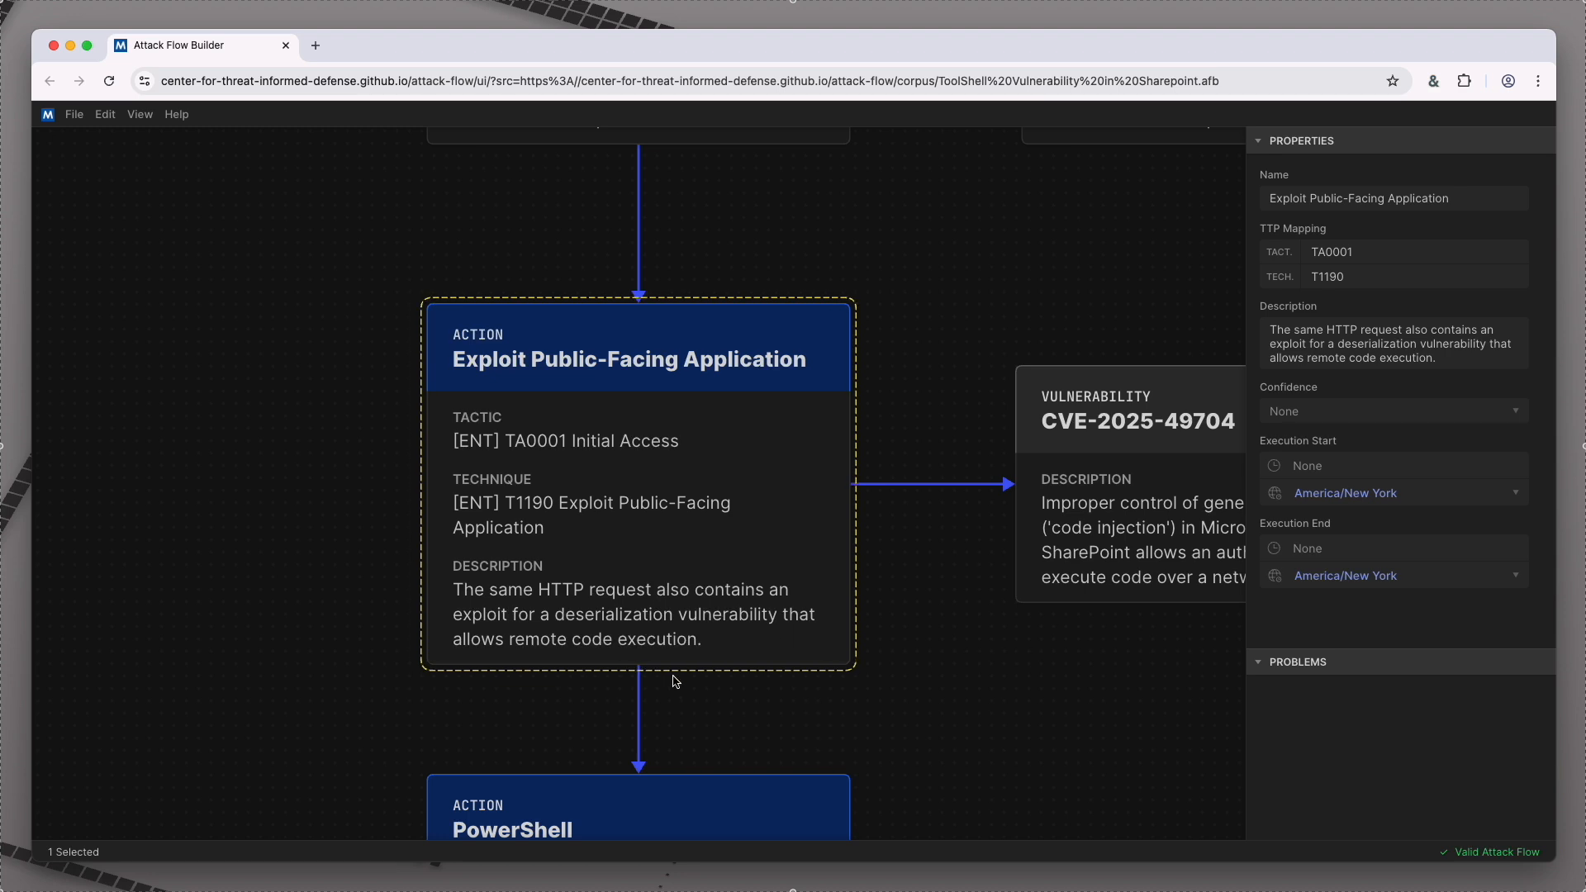
{"action": "left_click_drag", "start_coordinate": [935, 680], "coordinate": [715, 636]}
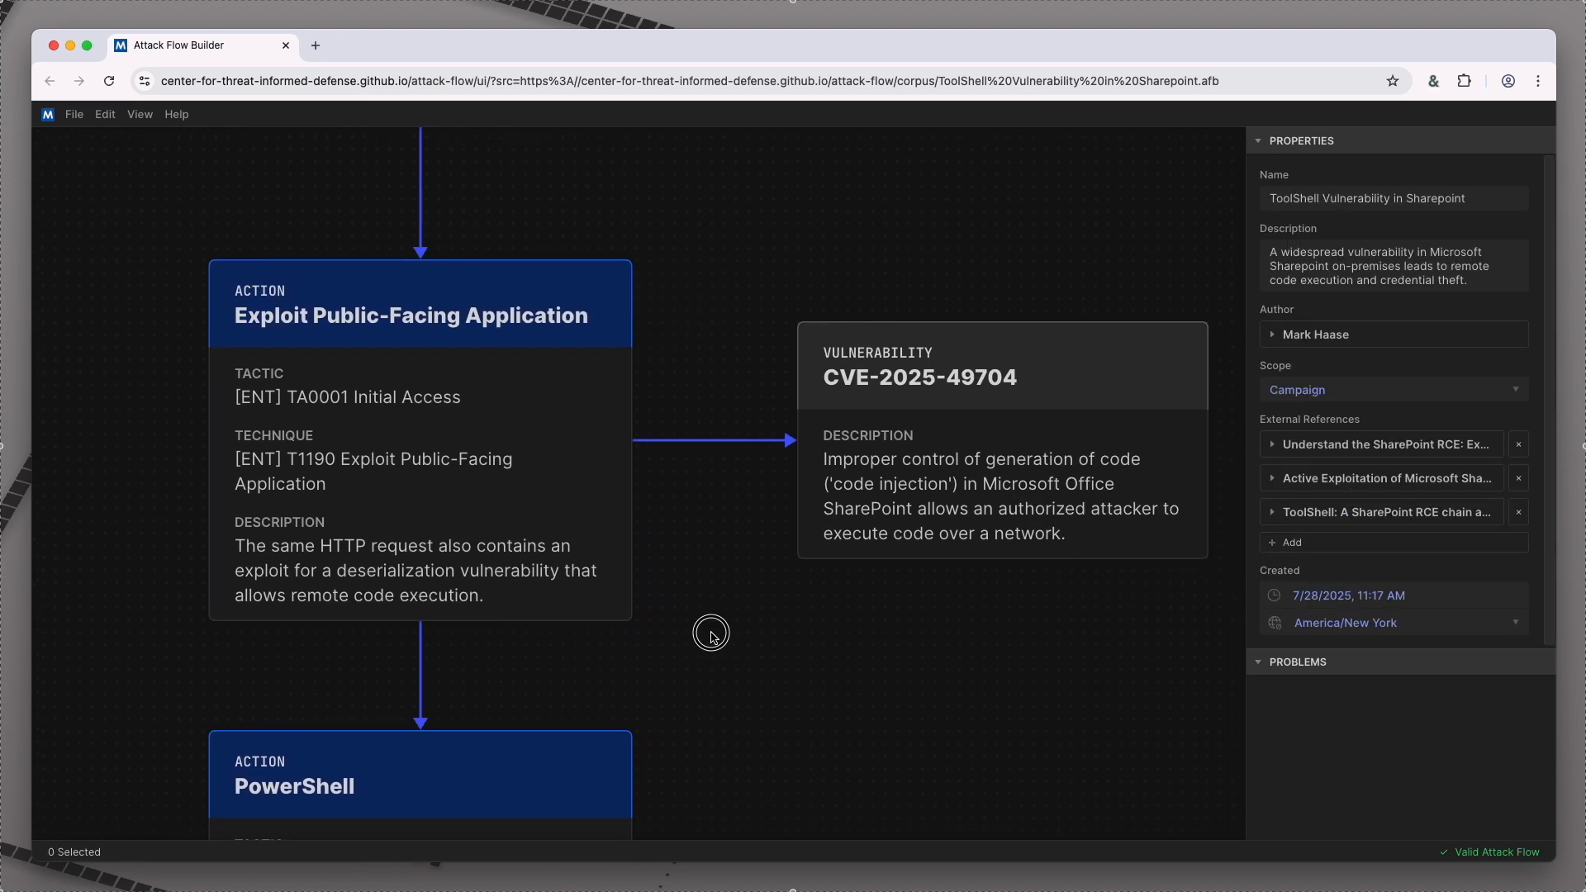
{"action": "left_click", "coordinate": [882, 473]}
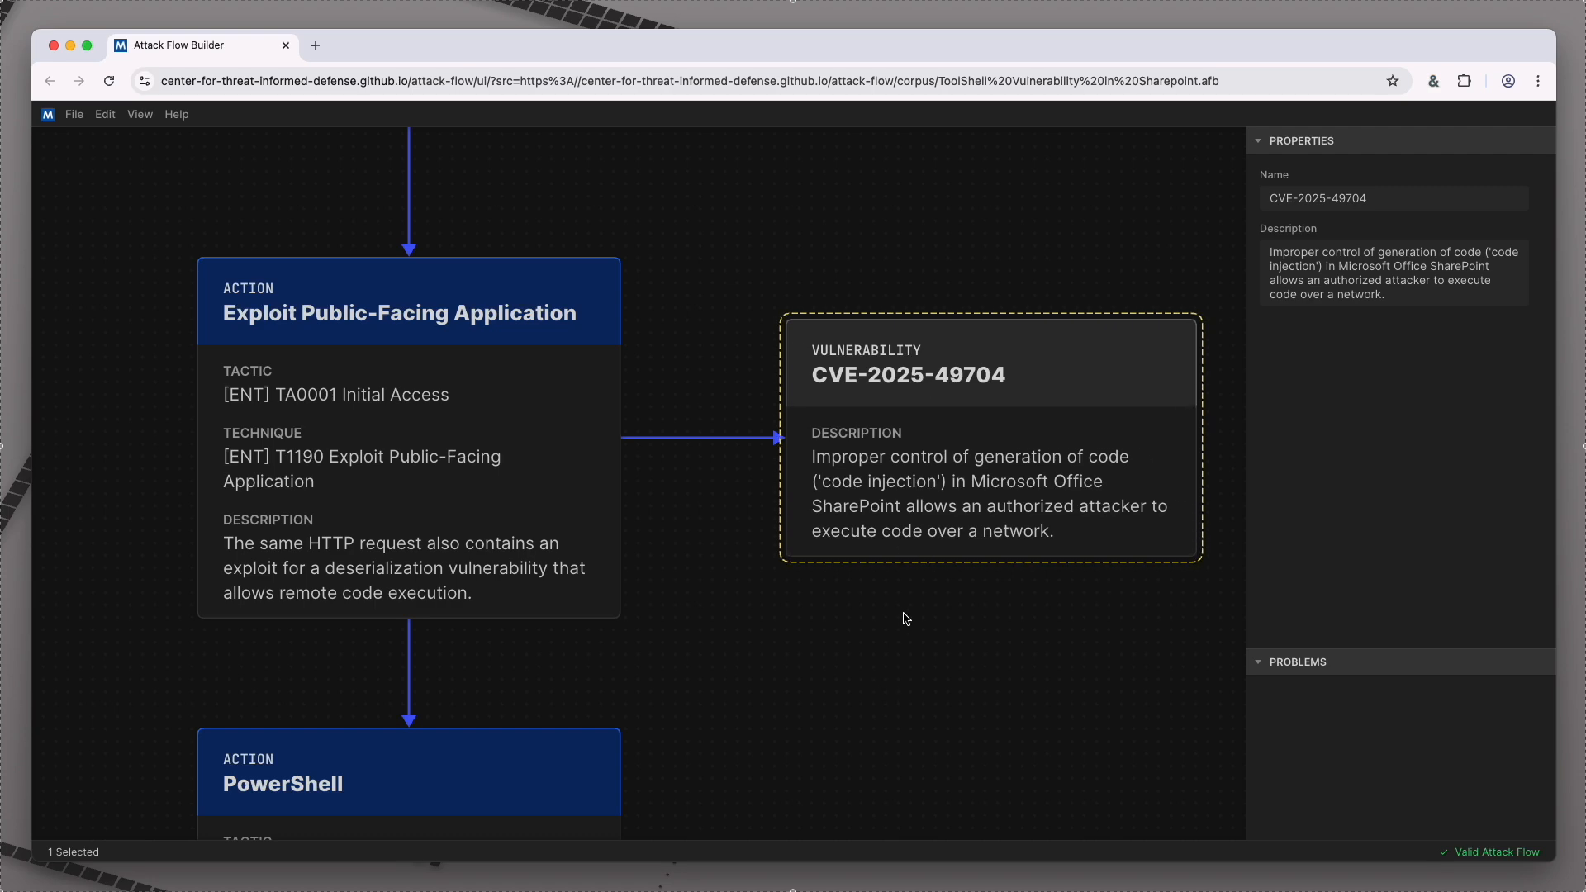
Step: Return to the first Exploit Public-Facing Application action and recheck its properties and those of CVE-2025-49706
{"action": "scroll", "coordinate": [925, 556], "scroll_direction": "down", "scroll_amount": 5}
{"action": "left_click_drag", "start_coordinate": [838, 339], "coordinate": [817, 442]}
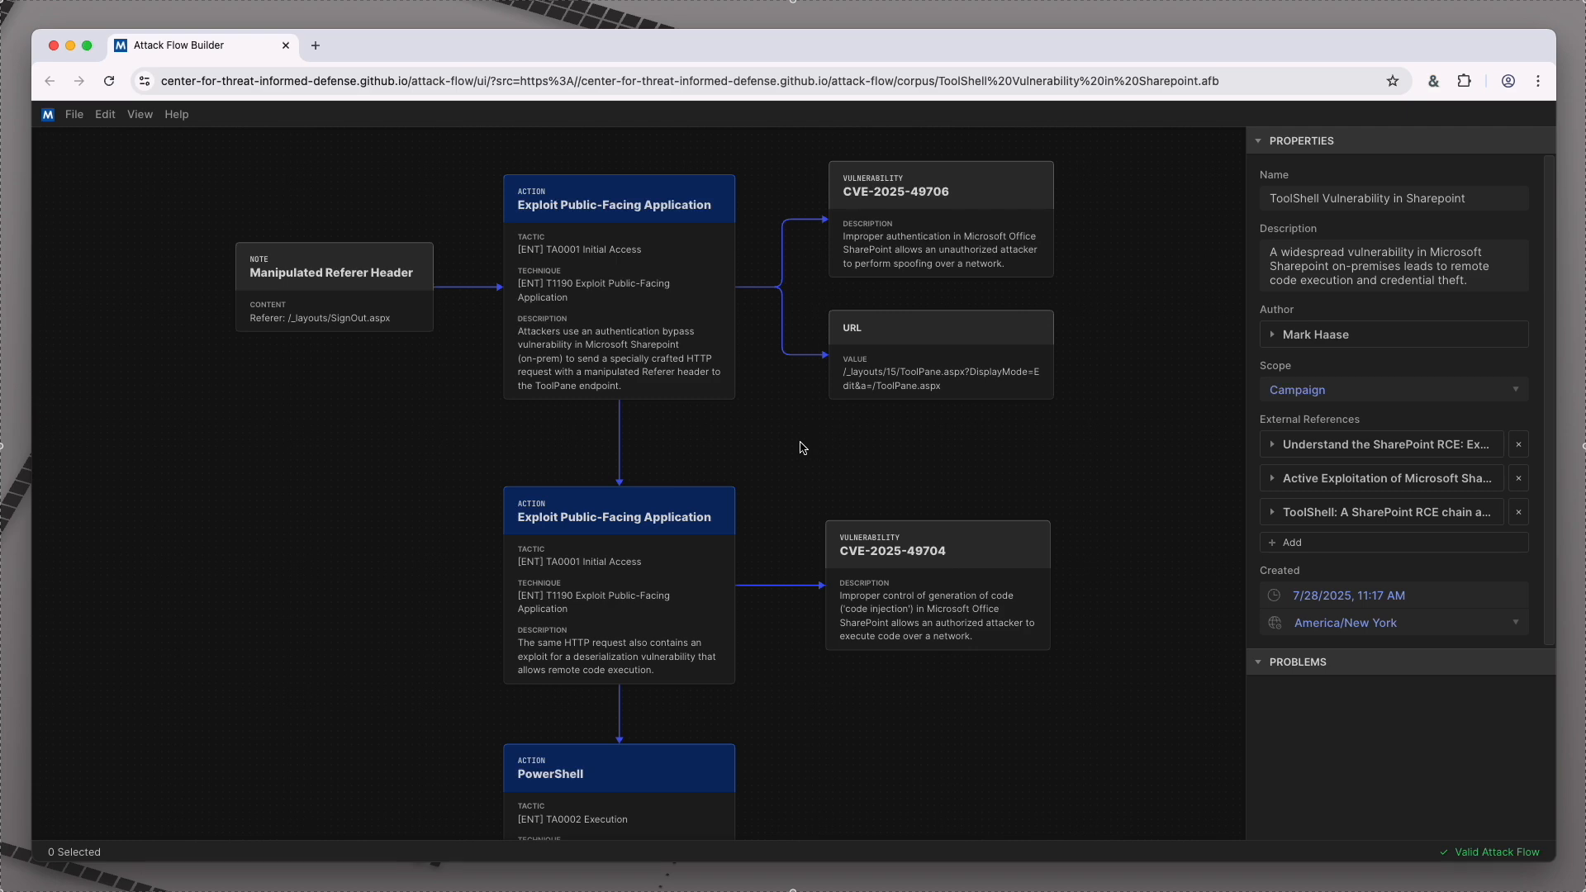
{"action": "left_click", "coordinate": [653, 323]}
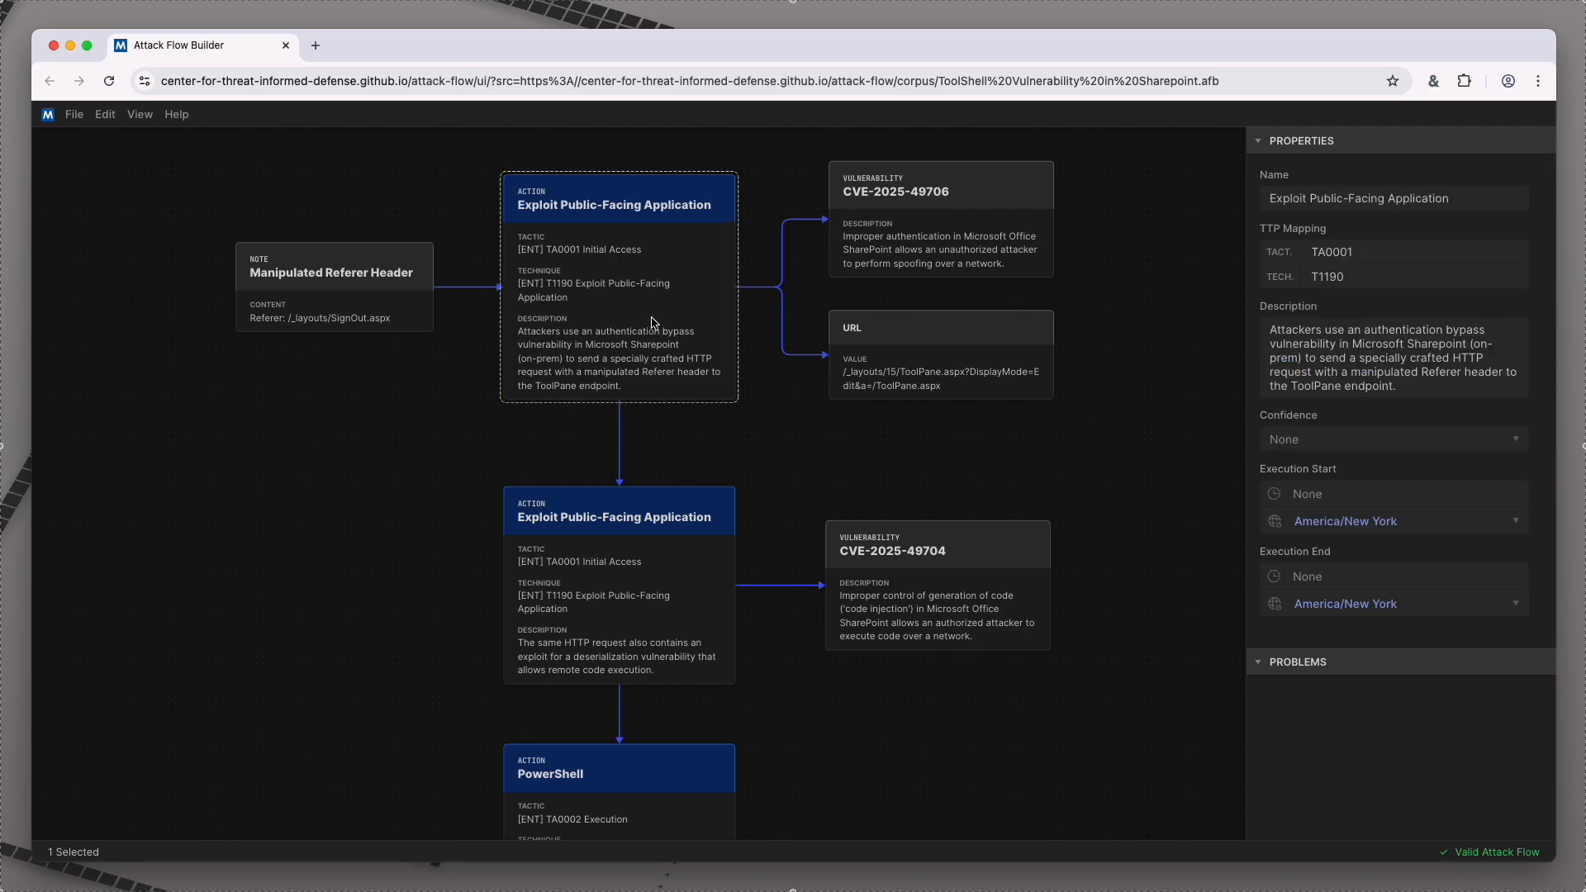
{"action": "left_click", "coordinate": [907, 261]}
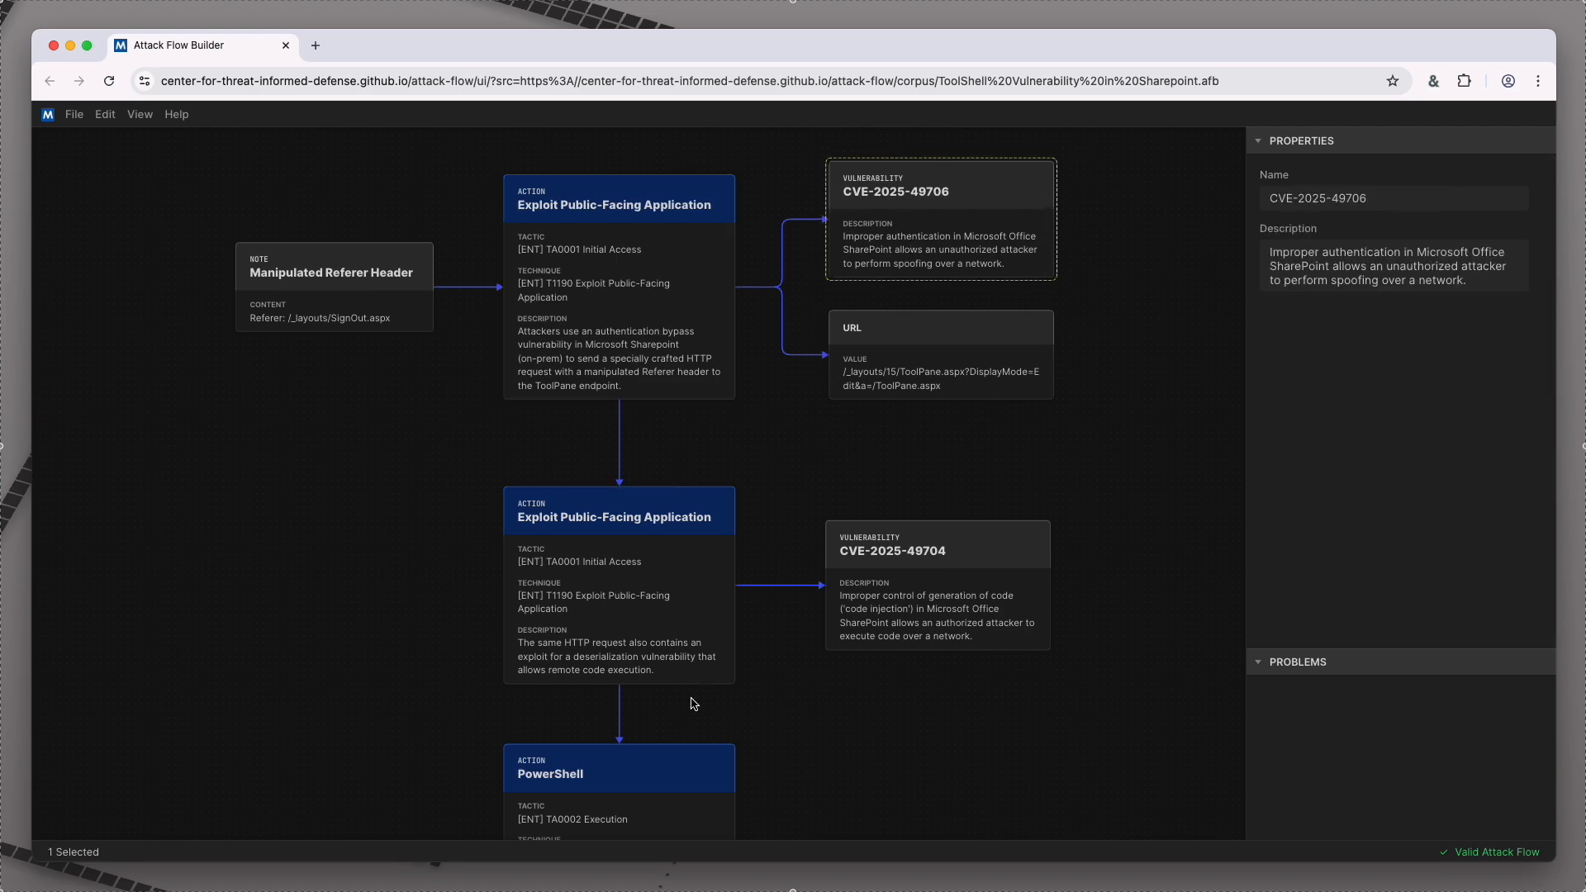
Step: Examine the tactic, technique and description of the PowerShell action that follows the two exploit actions
{"action": "left_click", "coordinate": [677, 770]}
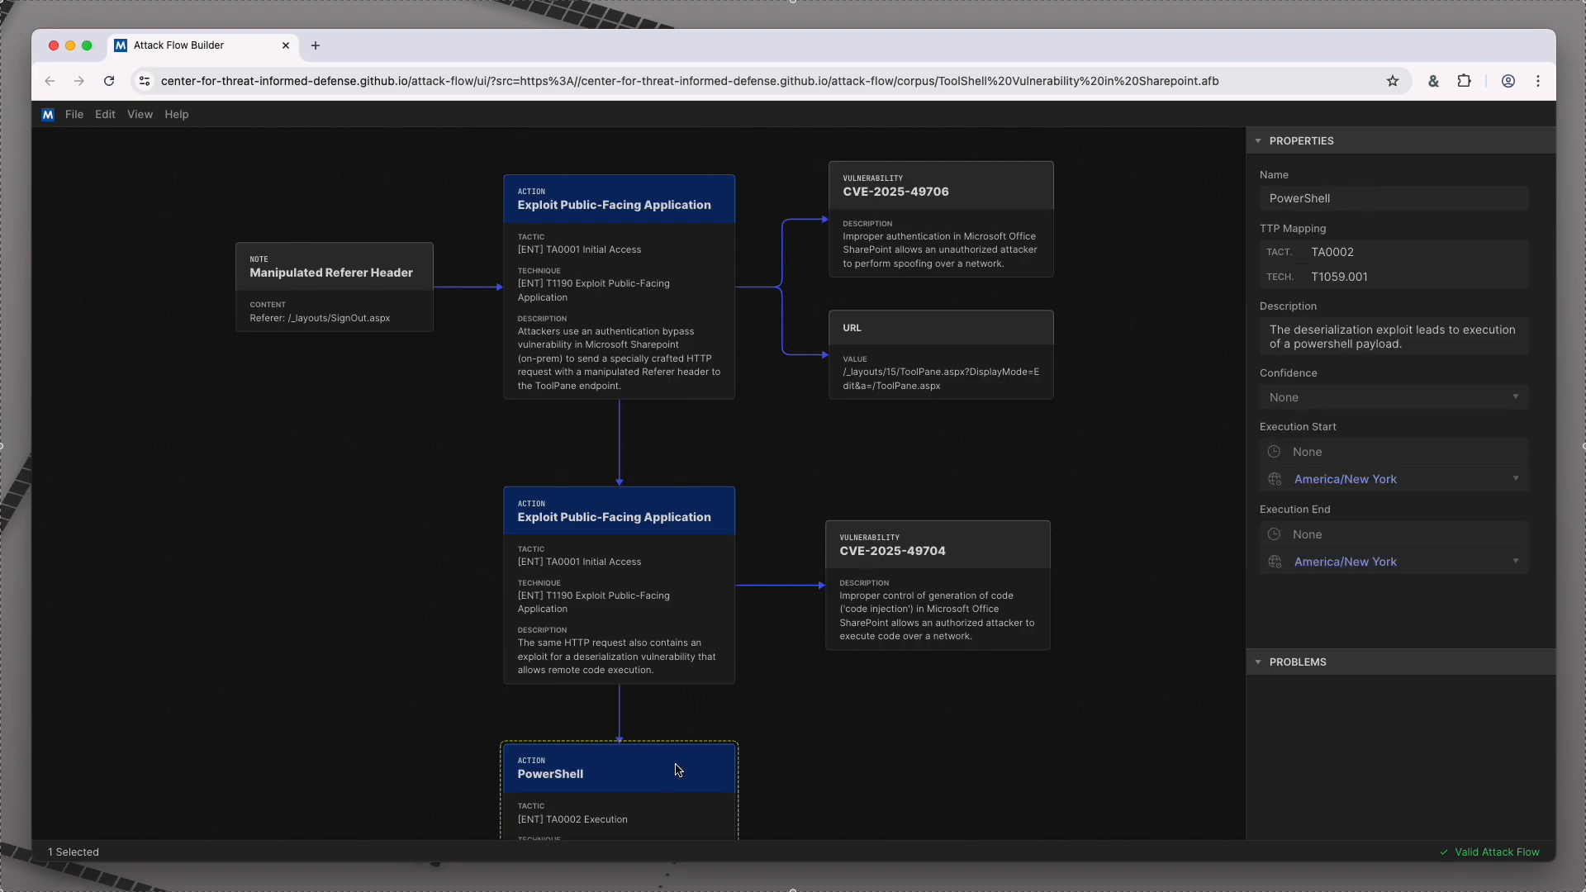
{"action": "key", "text": "space"}
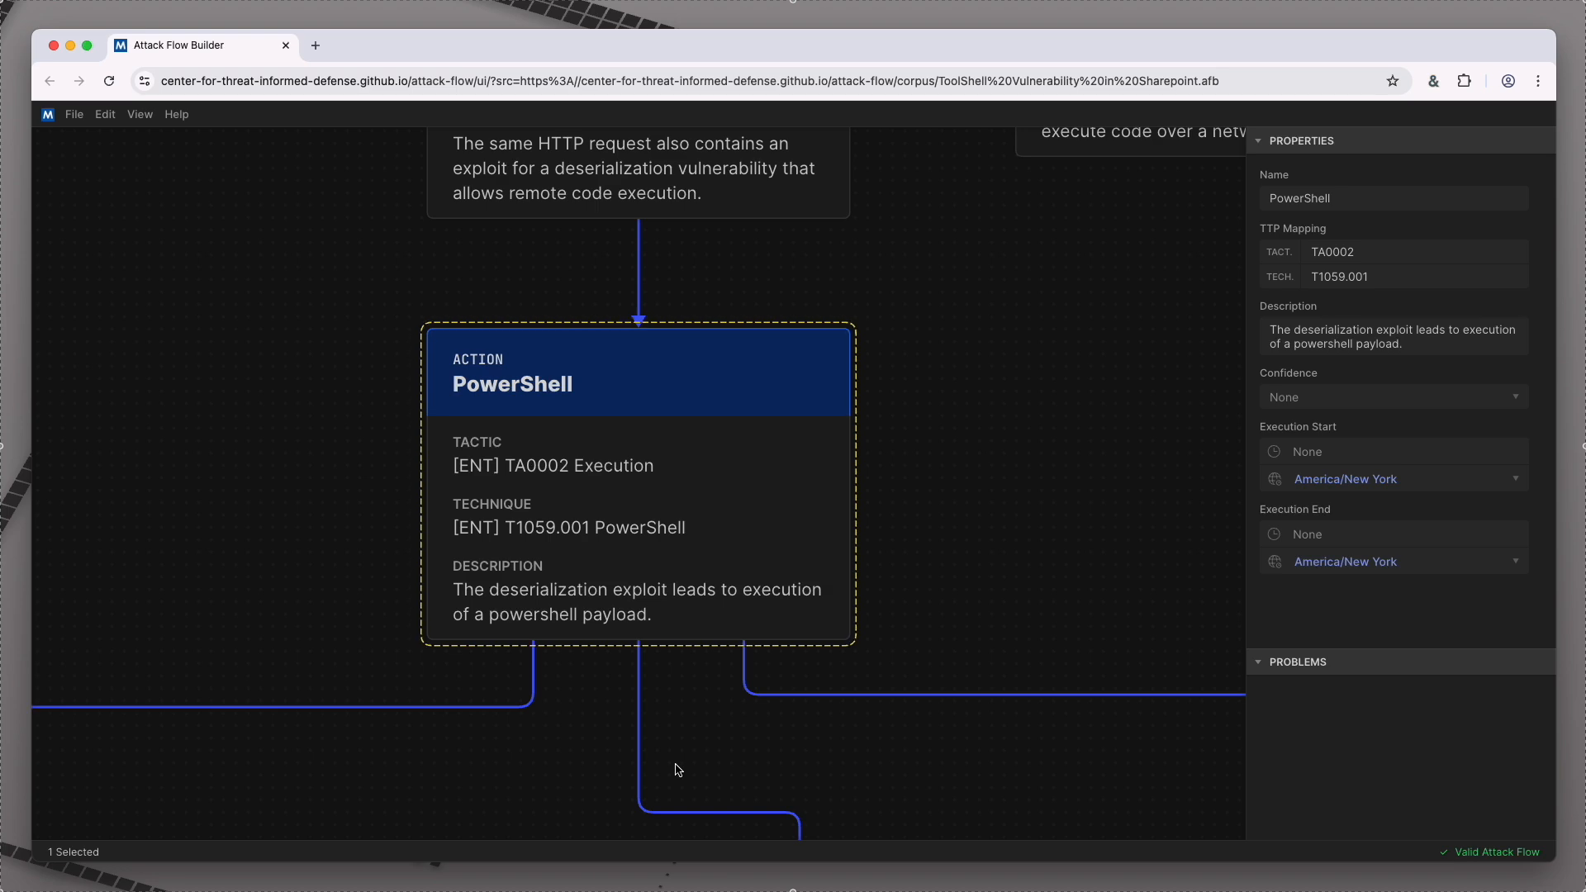
{"action": "scroll", "coordinate": [684, 762], "scroll_direction": "down", "scroll_amount": 5}
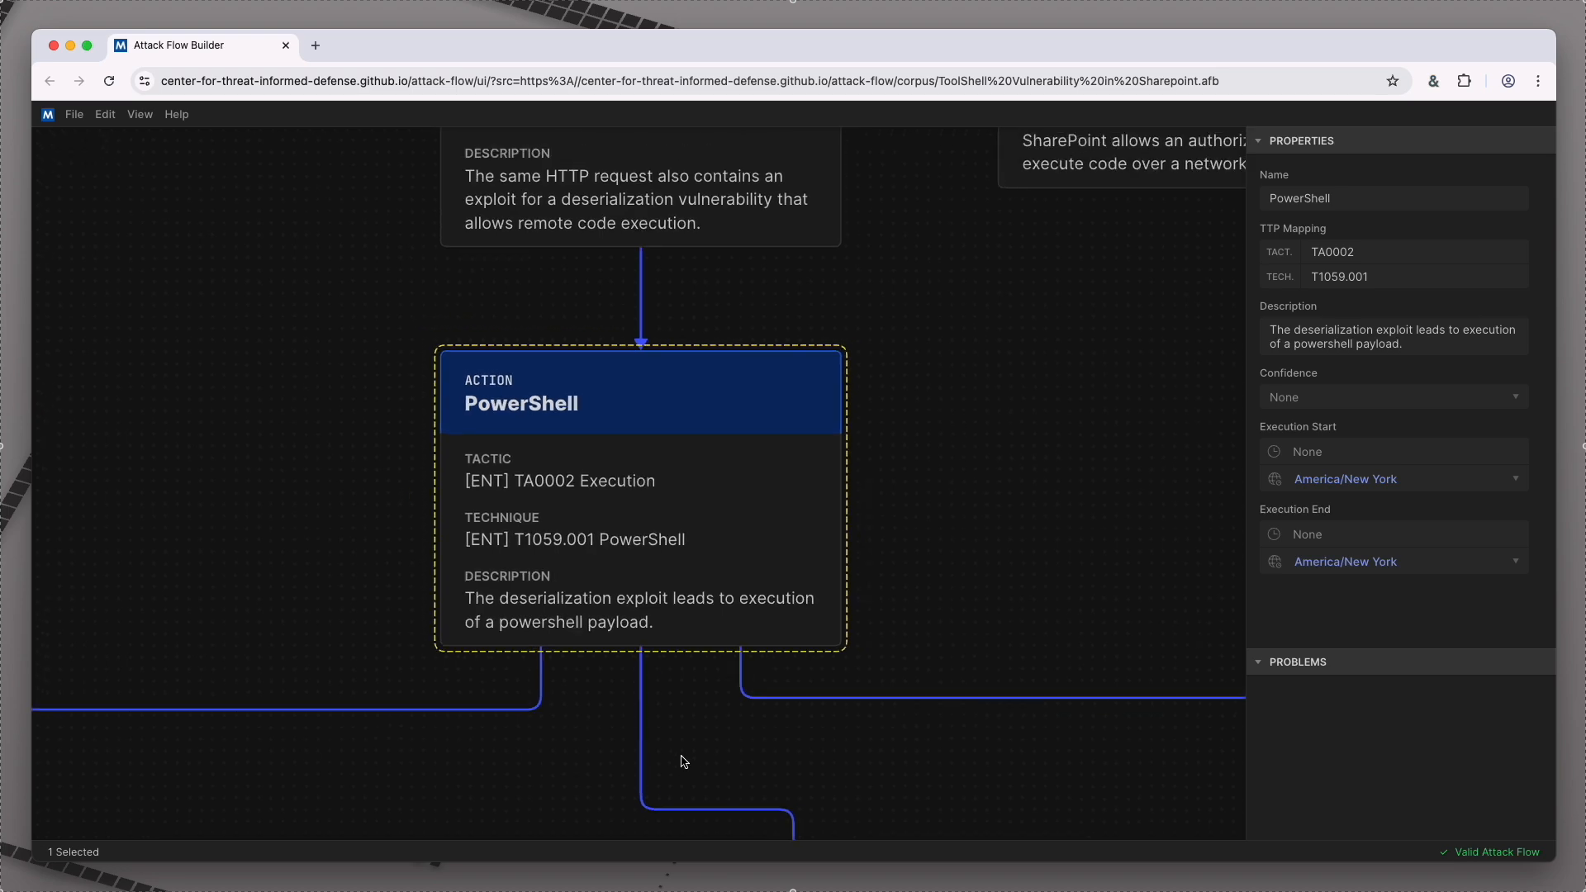
Step: Examine the Akamai / Unit 42 Variant 2 note and the Web Shell action it is attached to
{"action": "left_click_drag", "start_coordinate": [687, 763], "coordinate": [786, 418]}
{"action": "scroll", "coordinate": [709, 439], "scroll_direction": "down", "scroll_amount": 3}
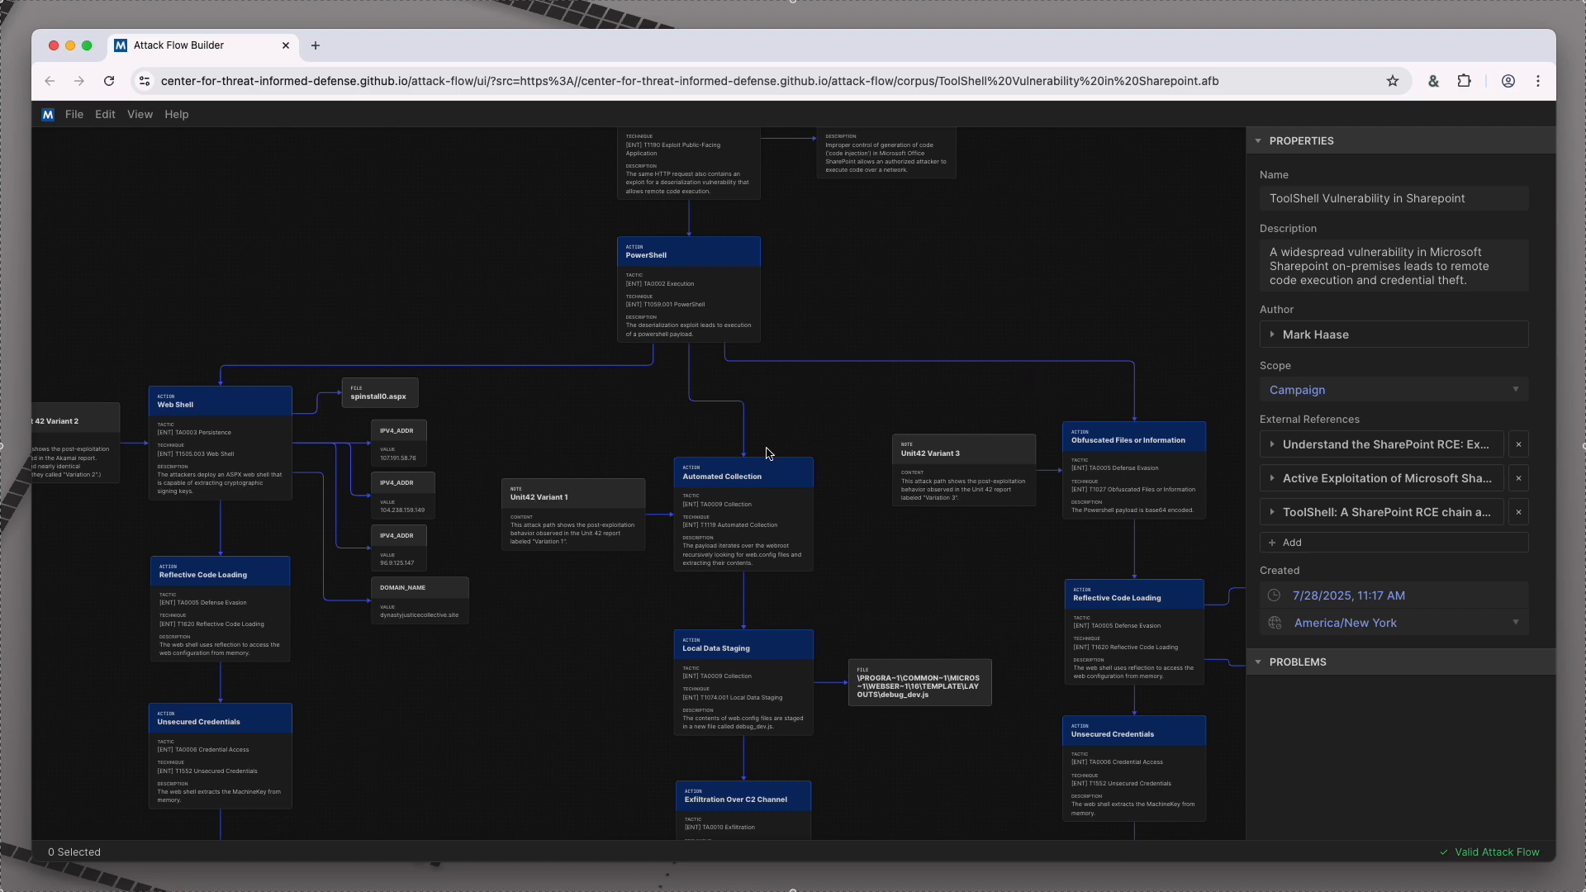
{"action": "left_click_drag", "start_coordinate": [193, 354], "coordinate": [552, 319]}
{"action": "scroll", "coordinate": [571, 460], "scroll_direction": "up", "scroll_amount": 5}
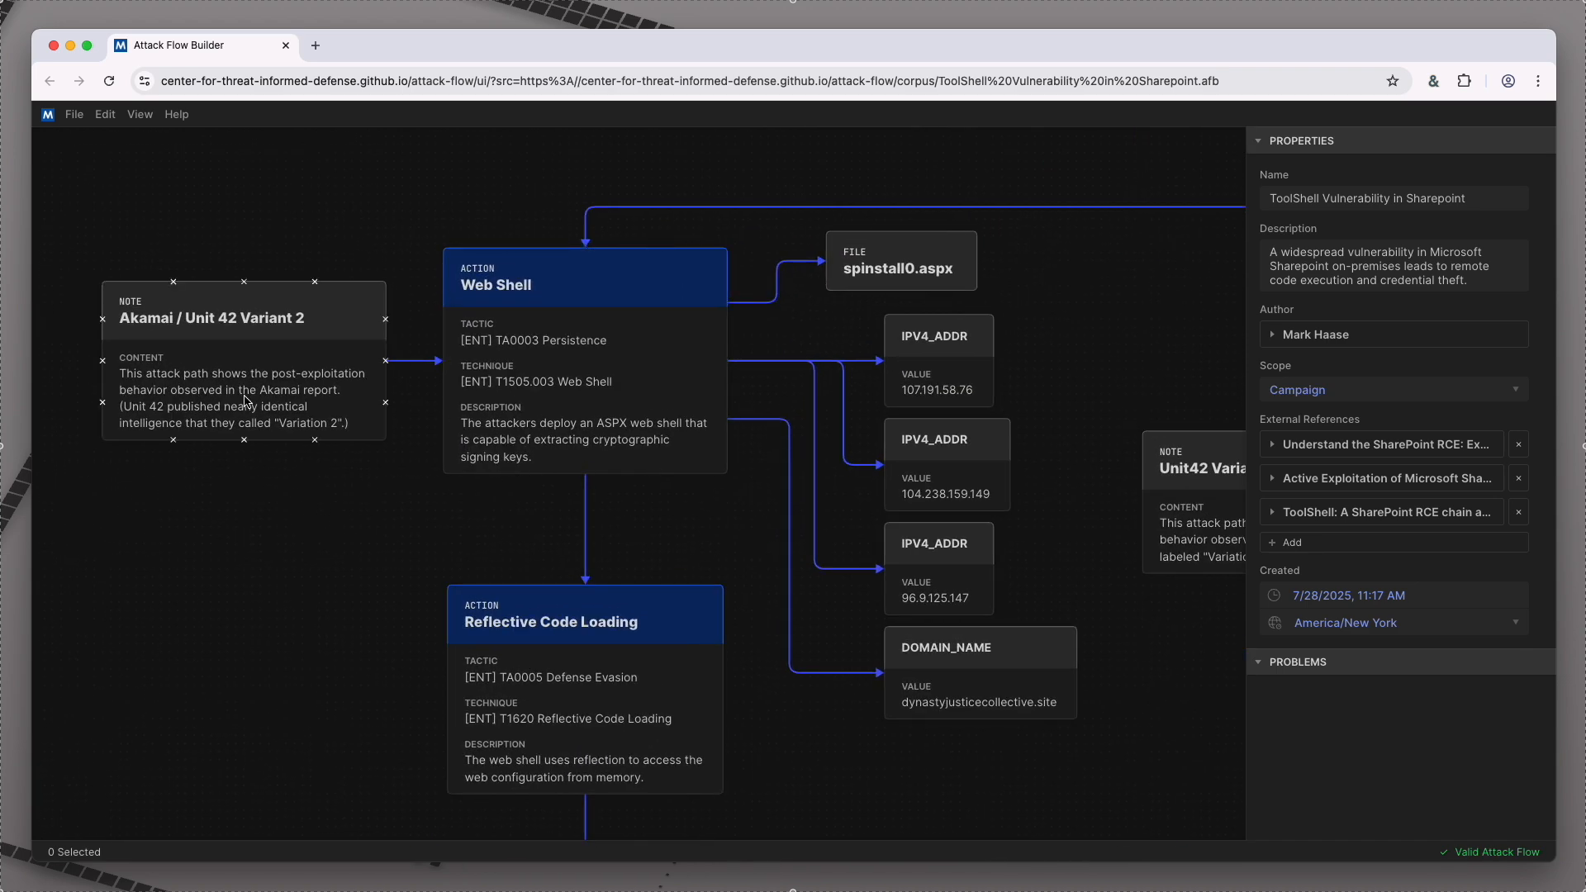
{"action": "left_click", "coordinate": [245, 401]}
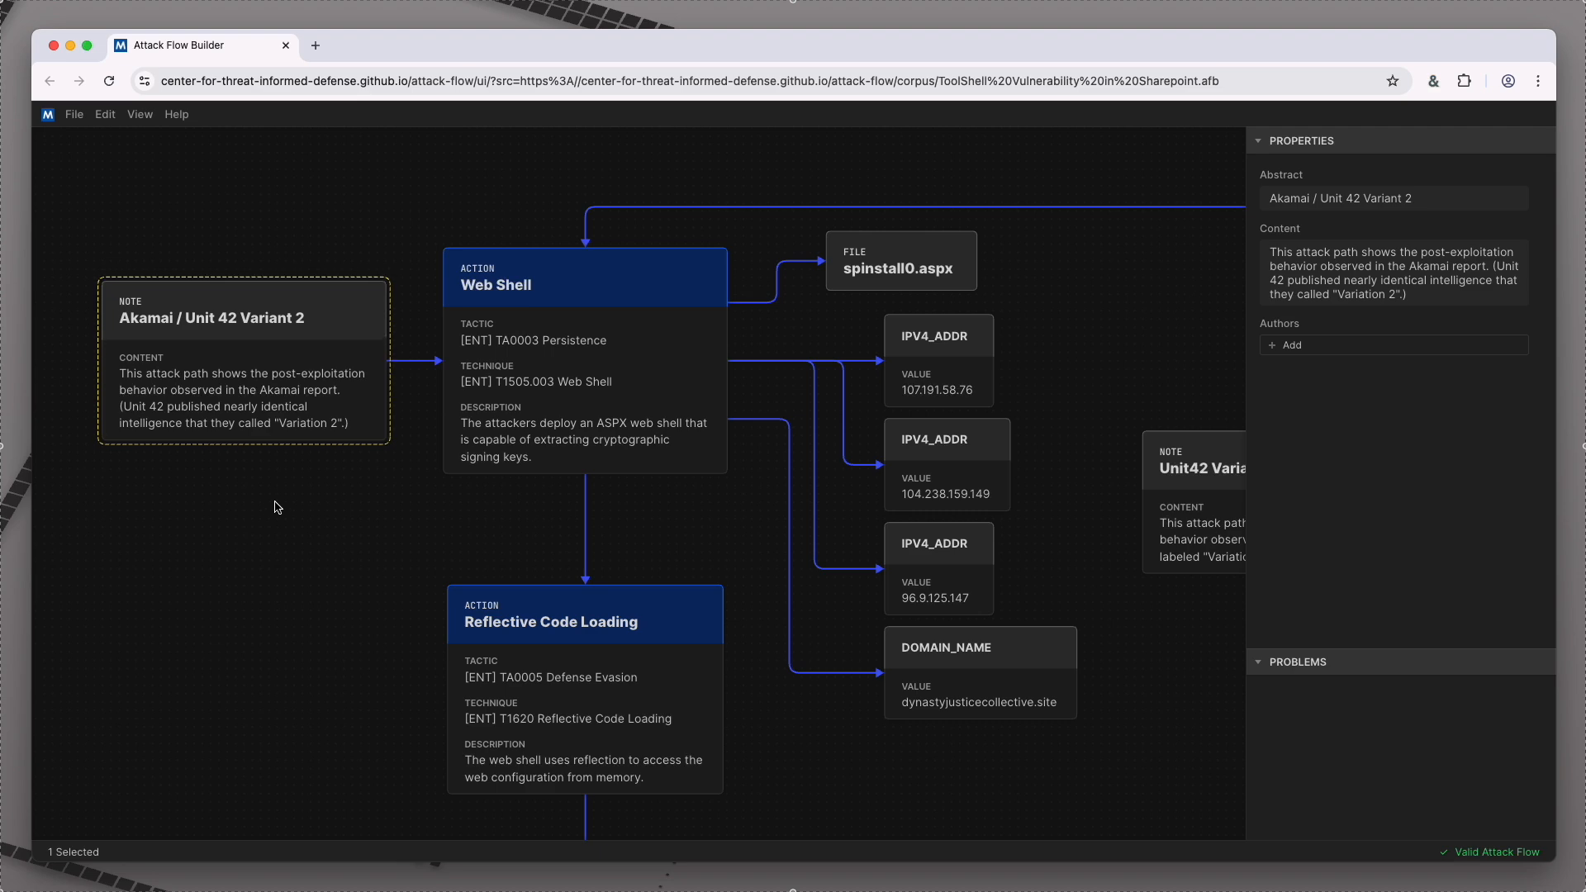
{"action": "left_click", "coordinate": [576, 404]}
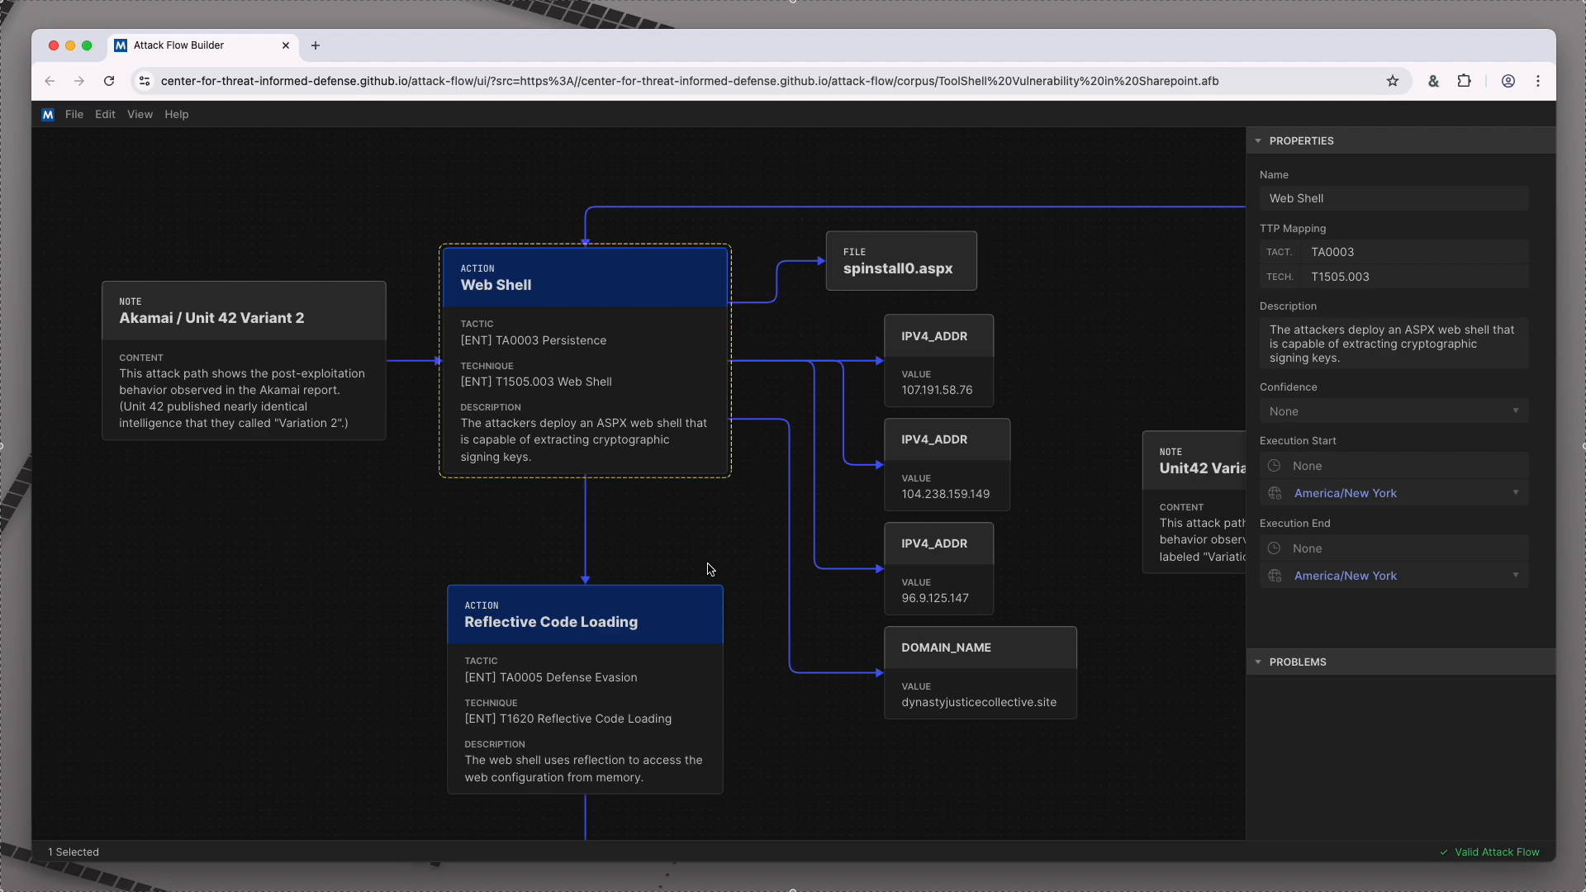
Step: Inspect the spinstall0.aspx file, the 107.191.58.76 address and the domain name object linked to the Web Shell action
{"action": "left_click", "coordinate": [938, 273]}
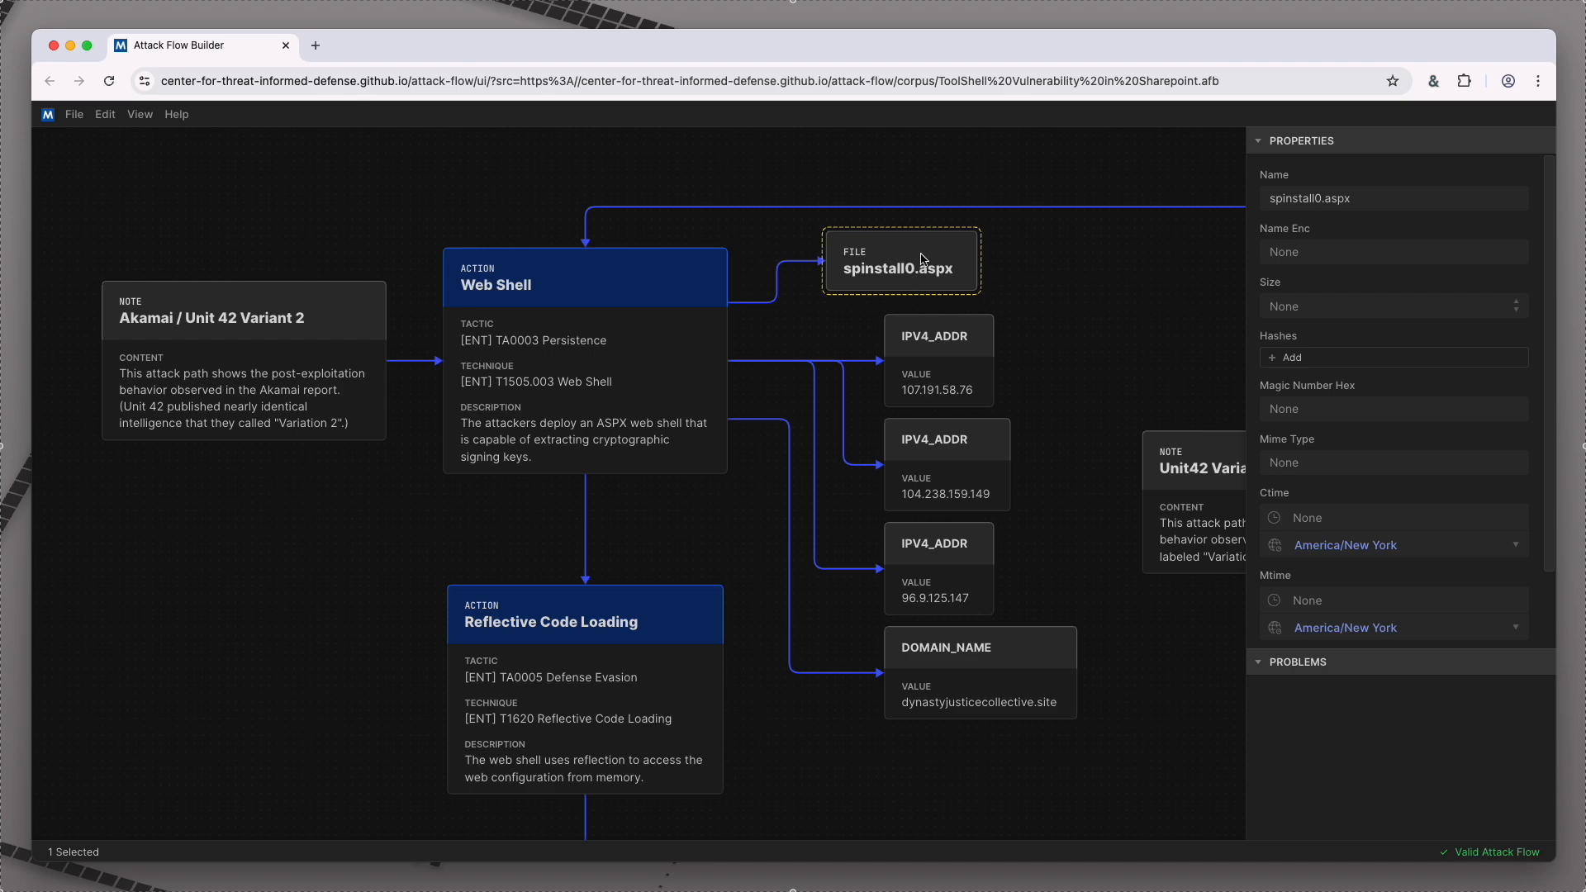
{"action": "left_click", "coordinate": [940, 381]}
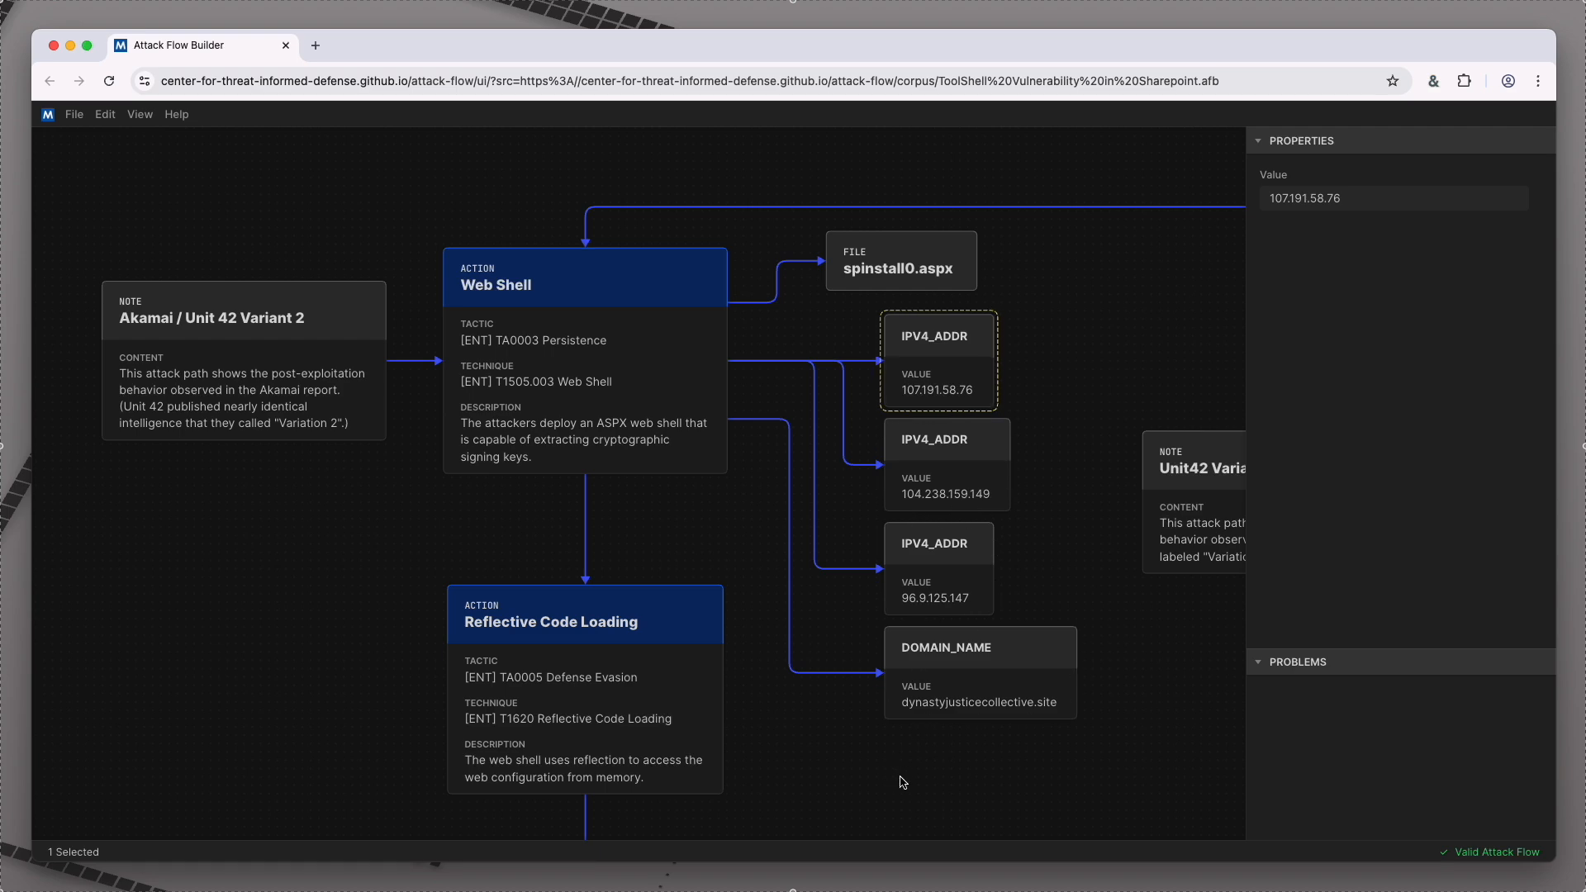
{"action": "left_click", "coordinate": [984, 696]}
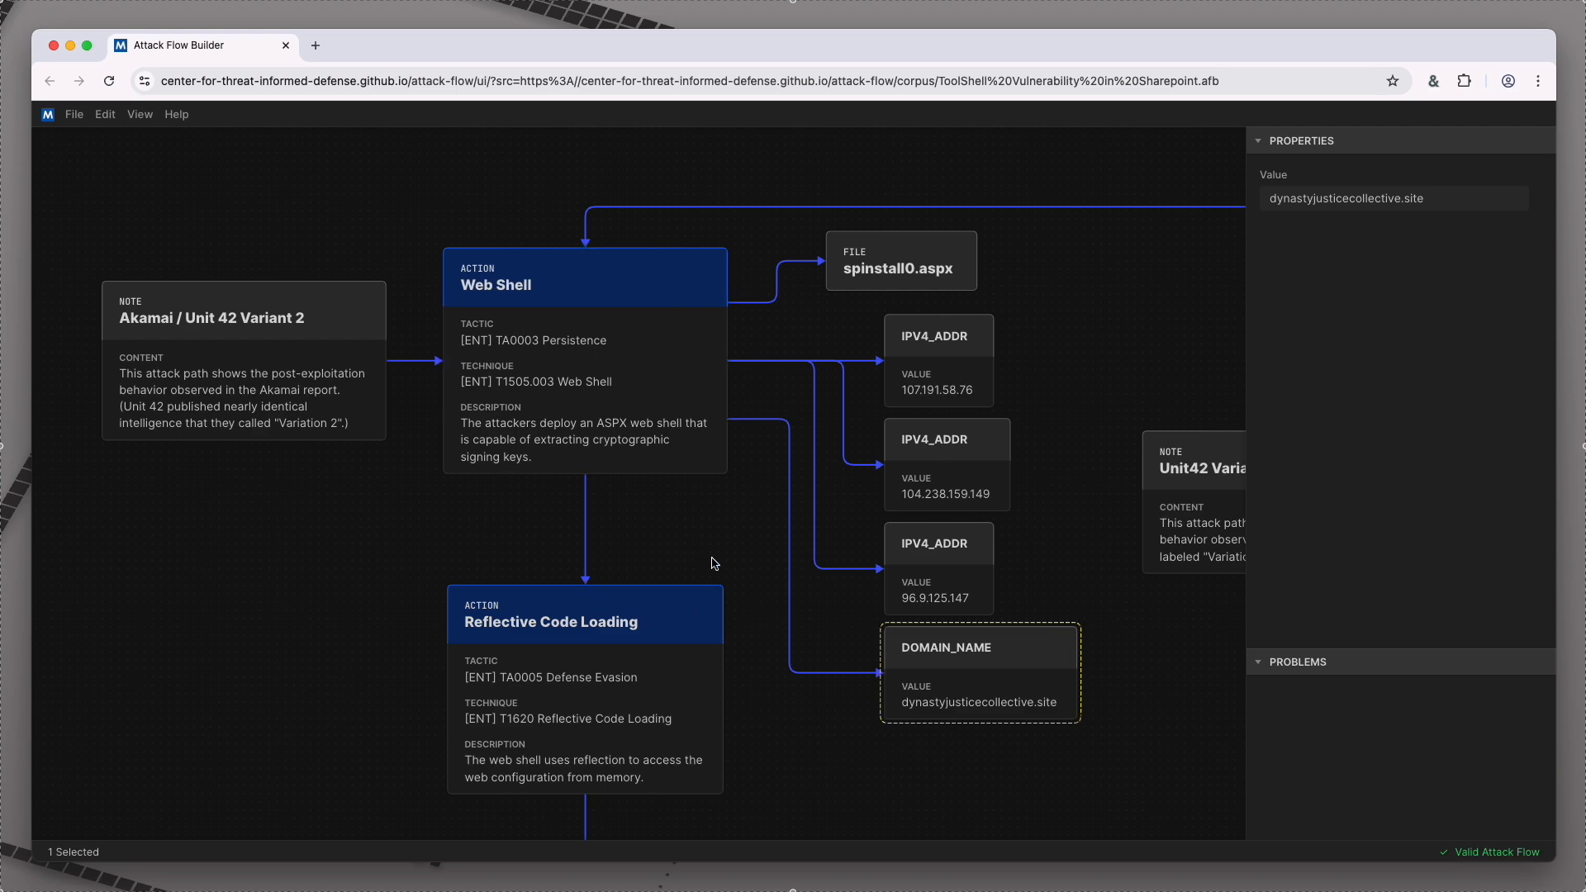
Step: Follow the Variant 2 branch through its Reflective Code Loading, Unsecured Credentials and Exfiltration Over C2 Channel actions
{"action": "left_click_drag", "start_coordinate": [683, 548], "coordinate": [748, 253]}
{"action": "scroll", "coordinate": [740, 393], "scroll_direction": "up", "scroll_amount": 2}
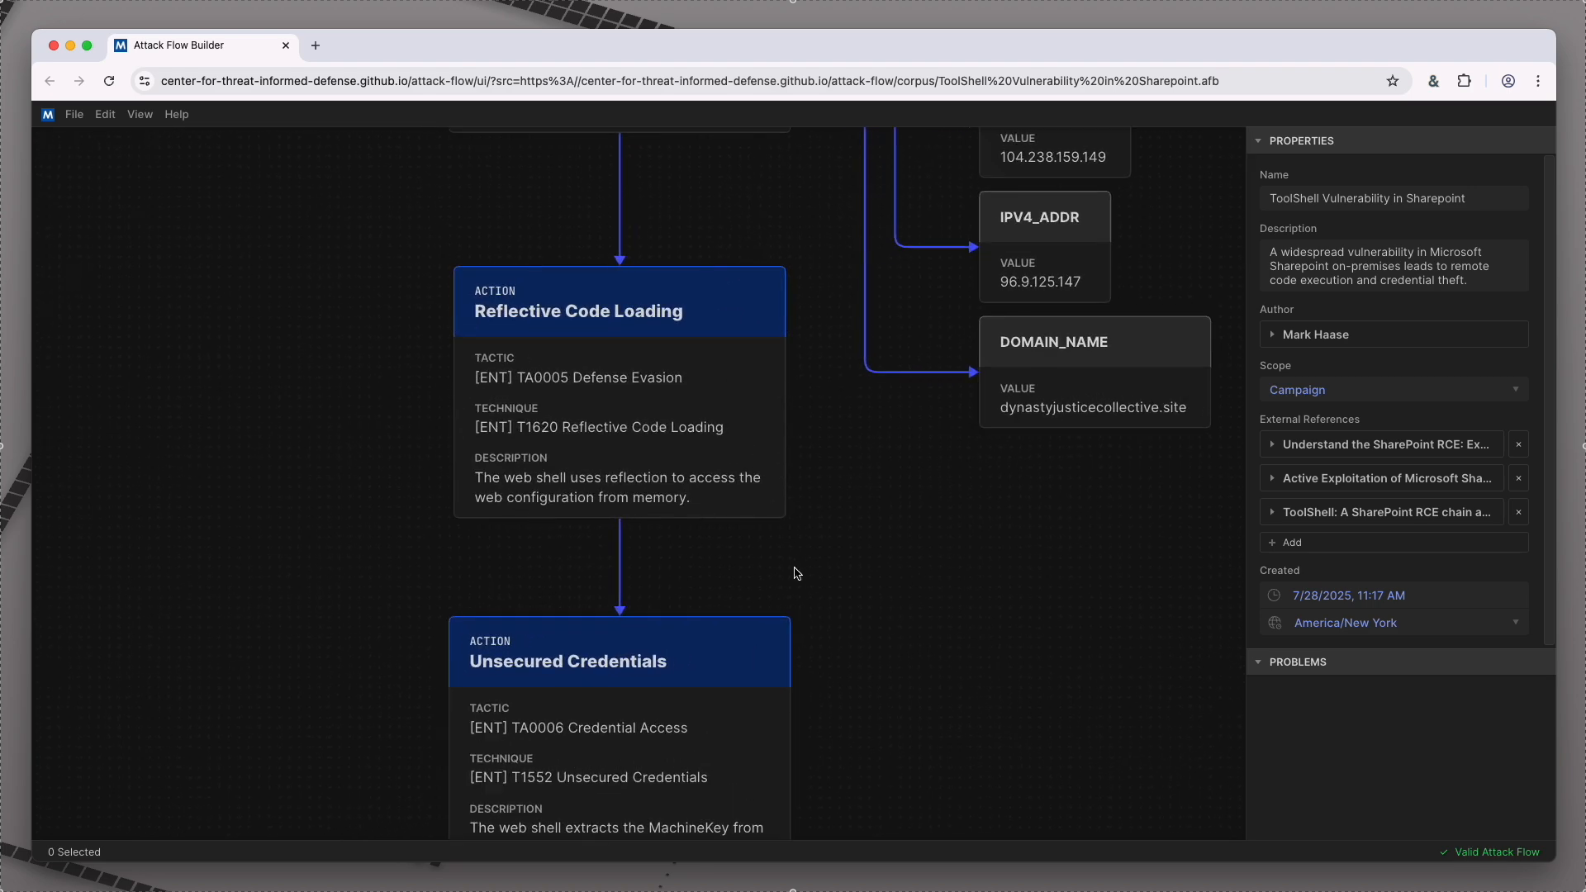
{"action": "scroll", "coordinate": [842, 711], "scroll_direction": "down", "scroll_amount": 1}
{"action": "left_click_drag", "start_coordinate": [843, 711], "coordinate": [873, 380]}
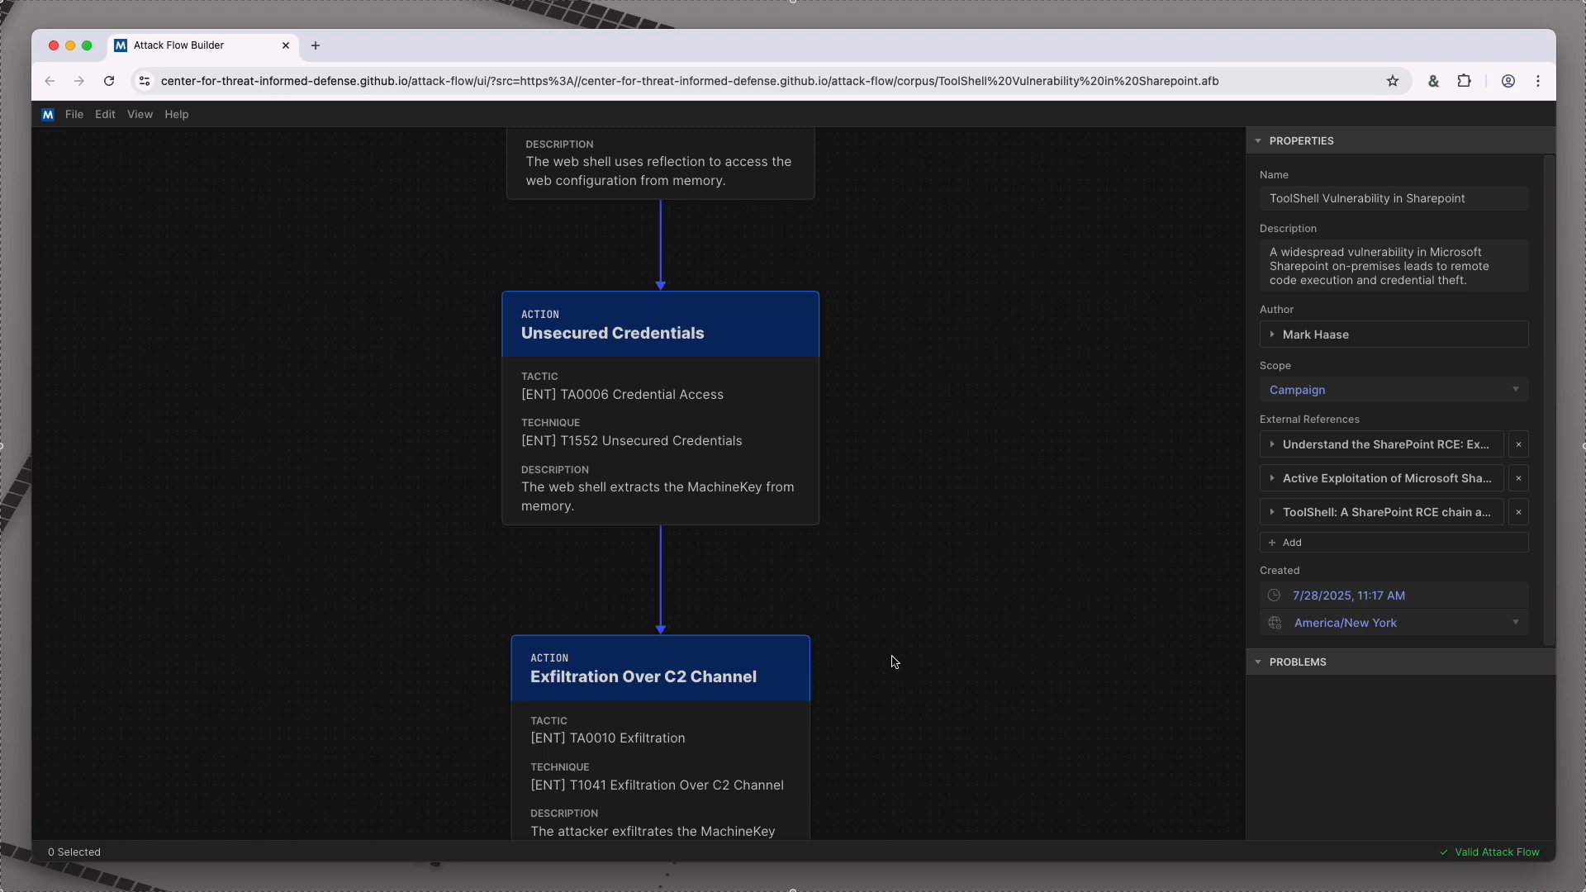
{"action": "scroll", "coordinate": [878, 729], "scroll_direction": "down", "scroll_amount": 5}
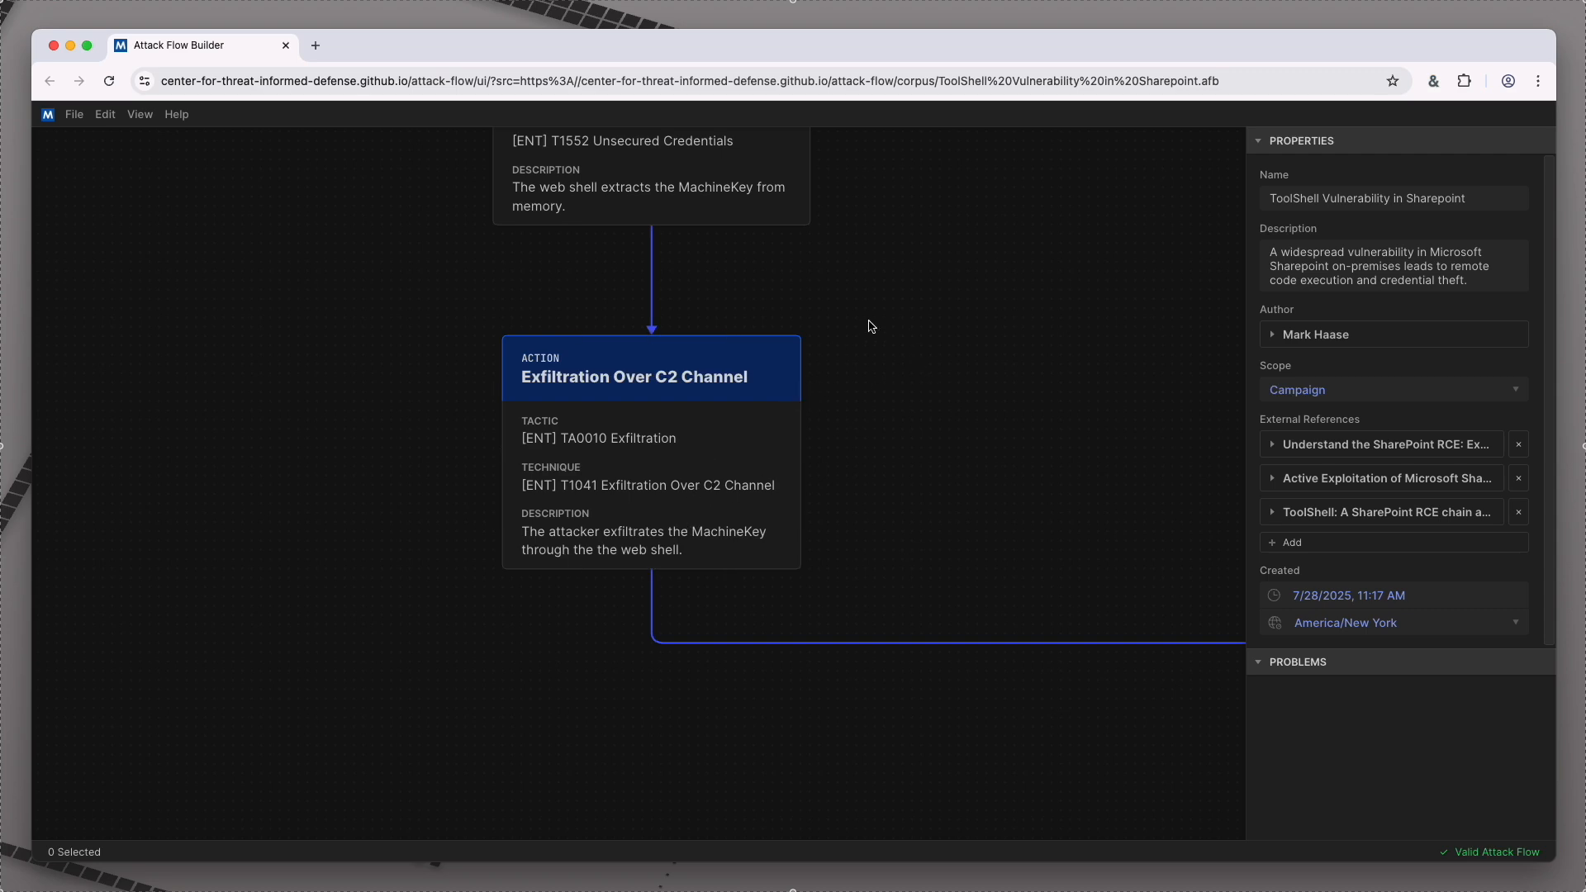
Step: Examine the Unit42 Variant 1 note and the Automated Collection action that starts its branch
{"action": "scroll", "coordinate": [903, 311], "scroll_direction": "down", "scroll_amount": 5}
{"action": "left_click", "coordinate": [951, 175]}
{"action": "left_click_drag", "start_coordinate": [753, 487], "coordinate": [753, 554]}
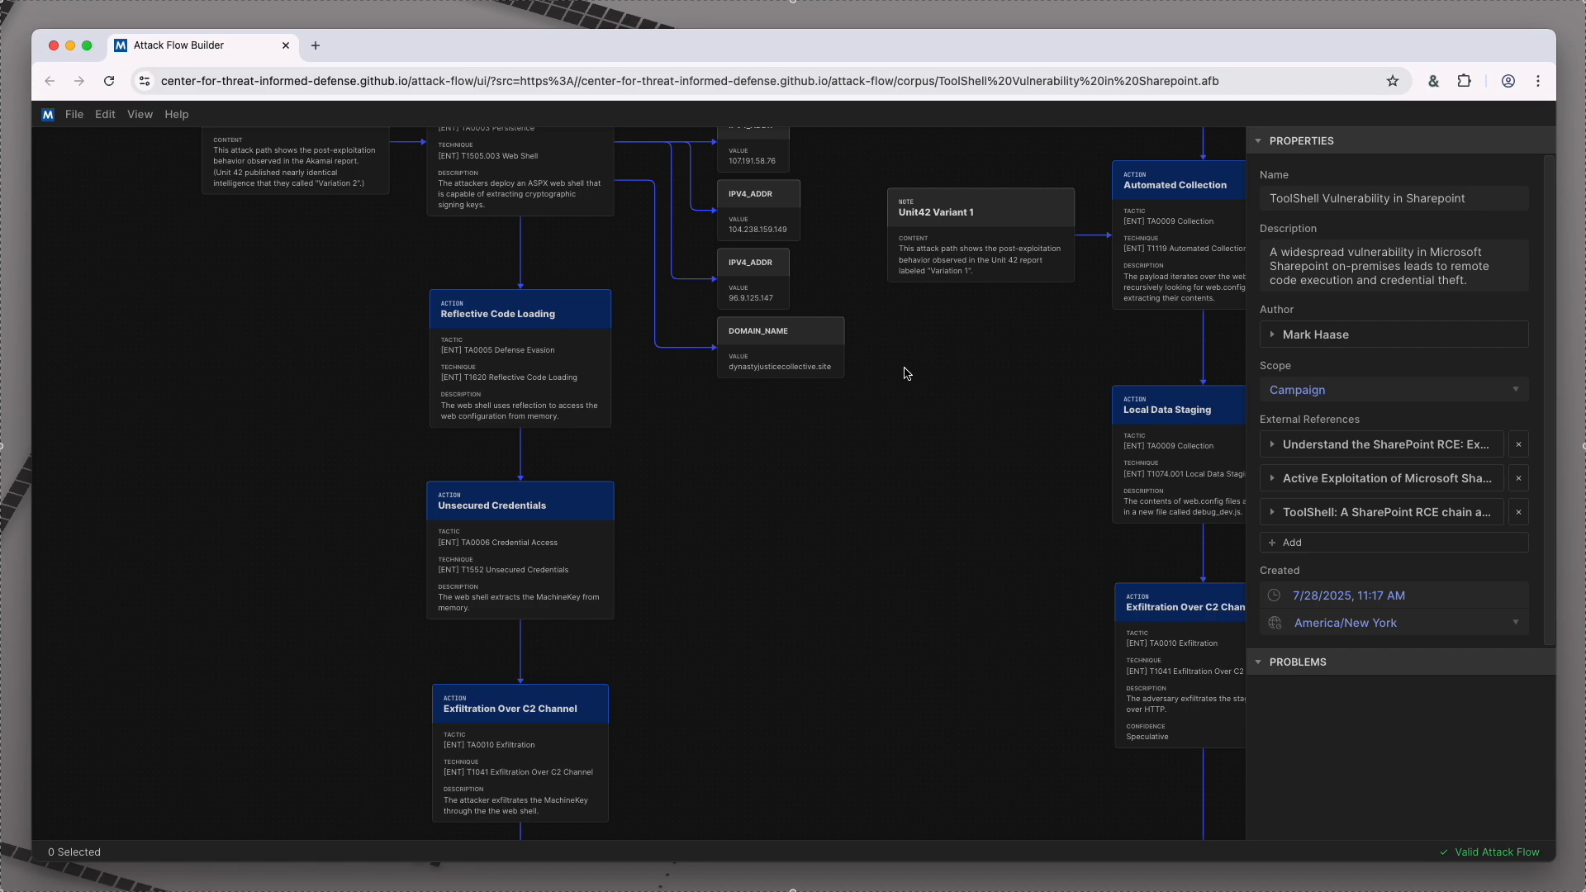
{"action": "left_click_drag", "start_coordinate": [1017, 344], "coordinate": [675, 557]}
{"action": "scroll", "coordinate": [704, 533], "scroll_direction": "up", "scroll_amount": 5}
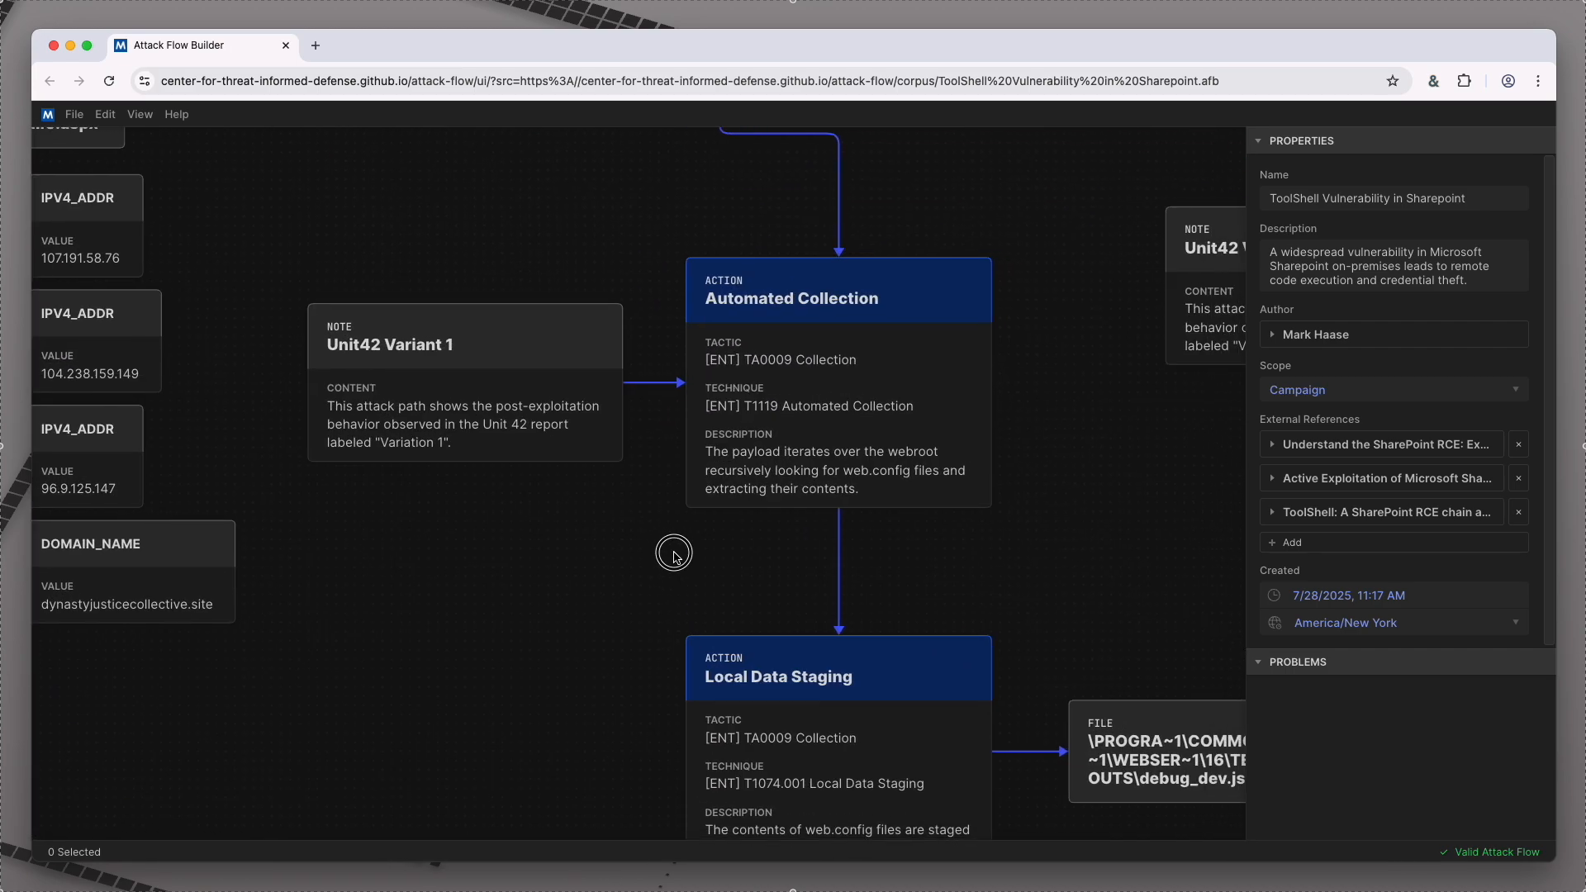
{"action": "left_click", "coordinate": [415, 387]}
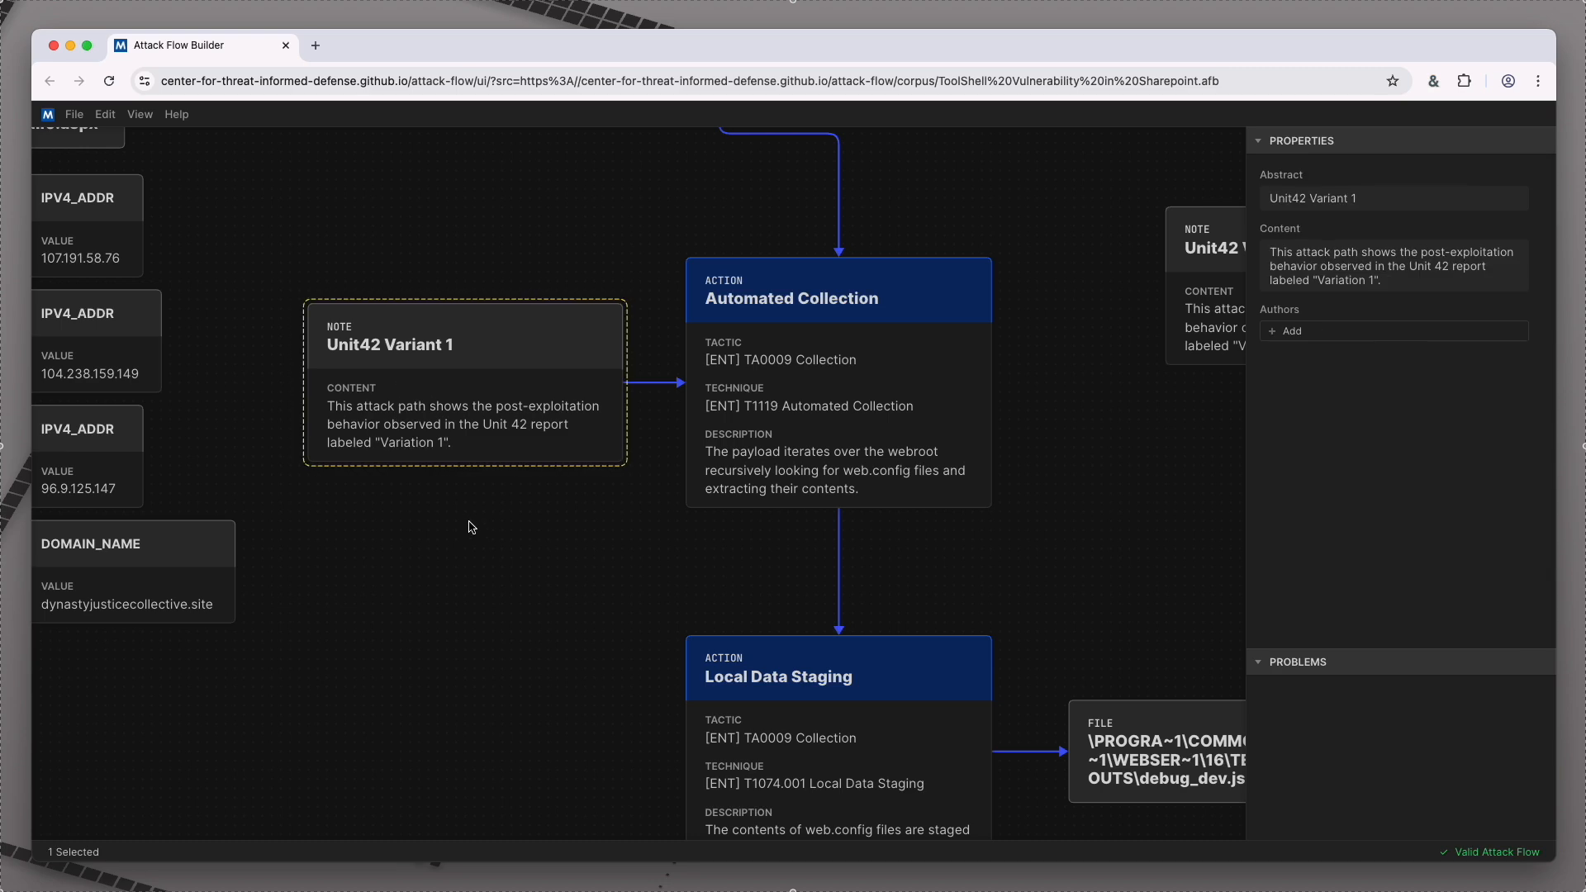
{"action": "left_click_drag", "start_coordinate": [672, 584], "coordinate": [555, 502]}
{"action": "left_click", "coordinate": [706, 430]}
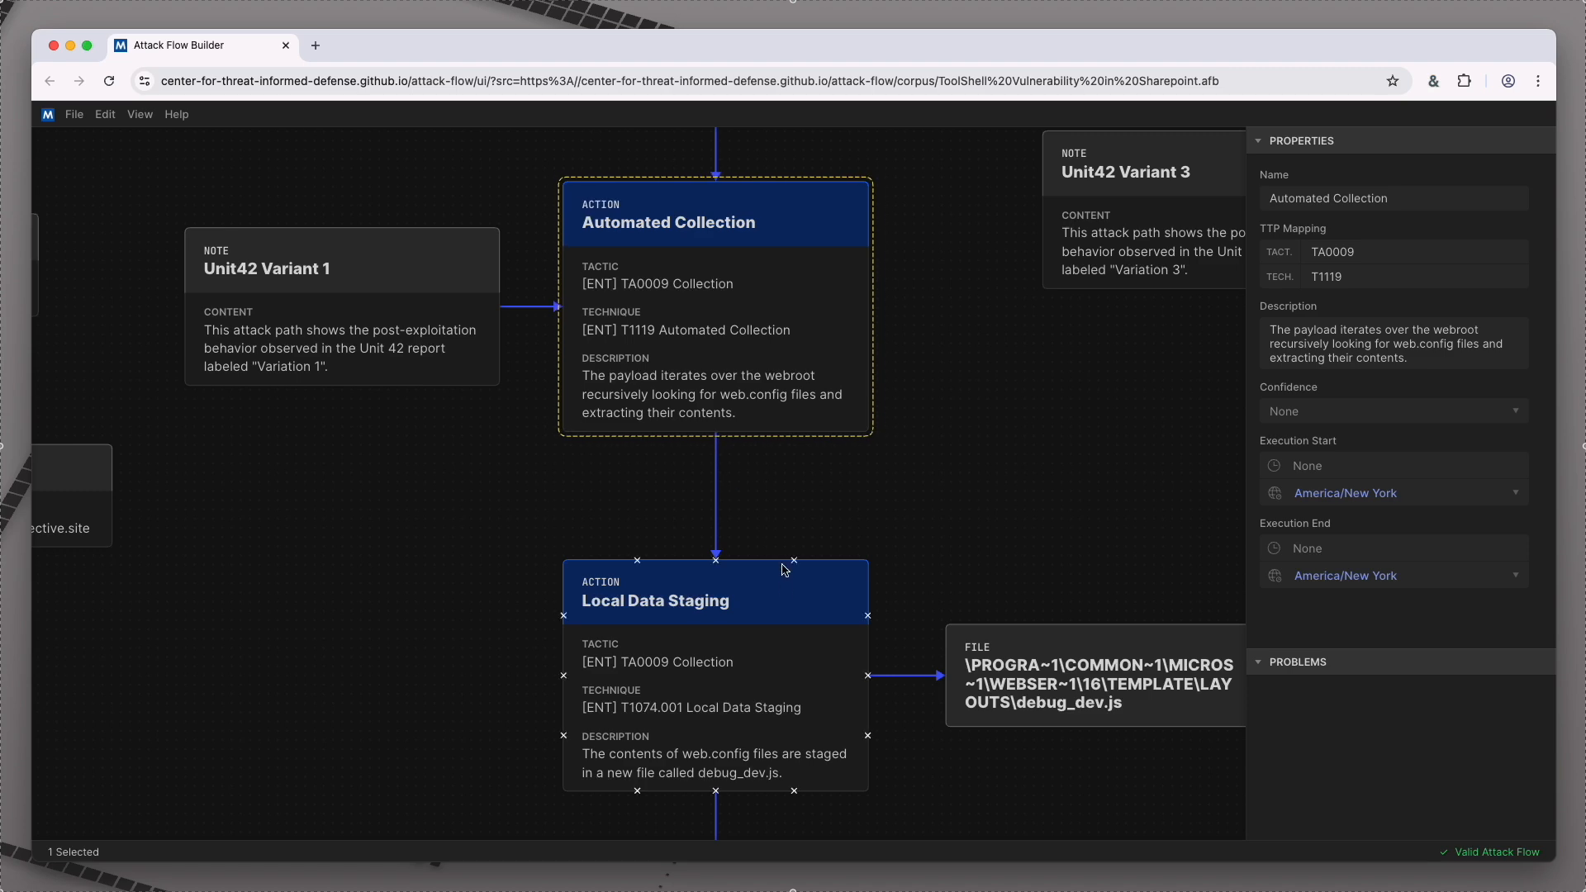
Step: Examine the Local Data Staging action and the debug_dev.js file linked to it
{"action": "left_click", "coordinate": [784, 607]}
{"action": "key", "text": "space"}
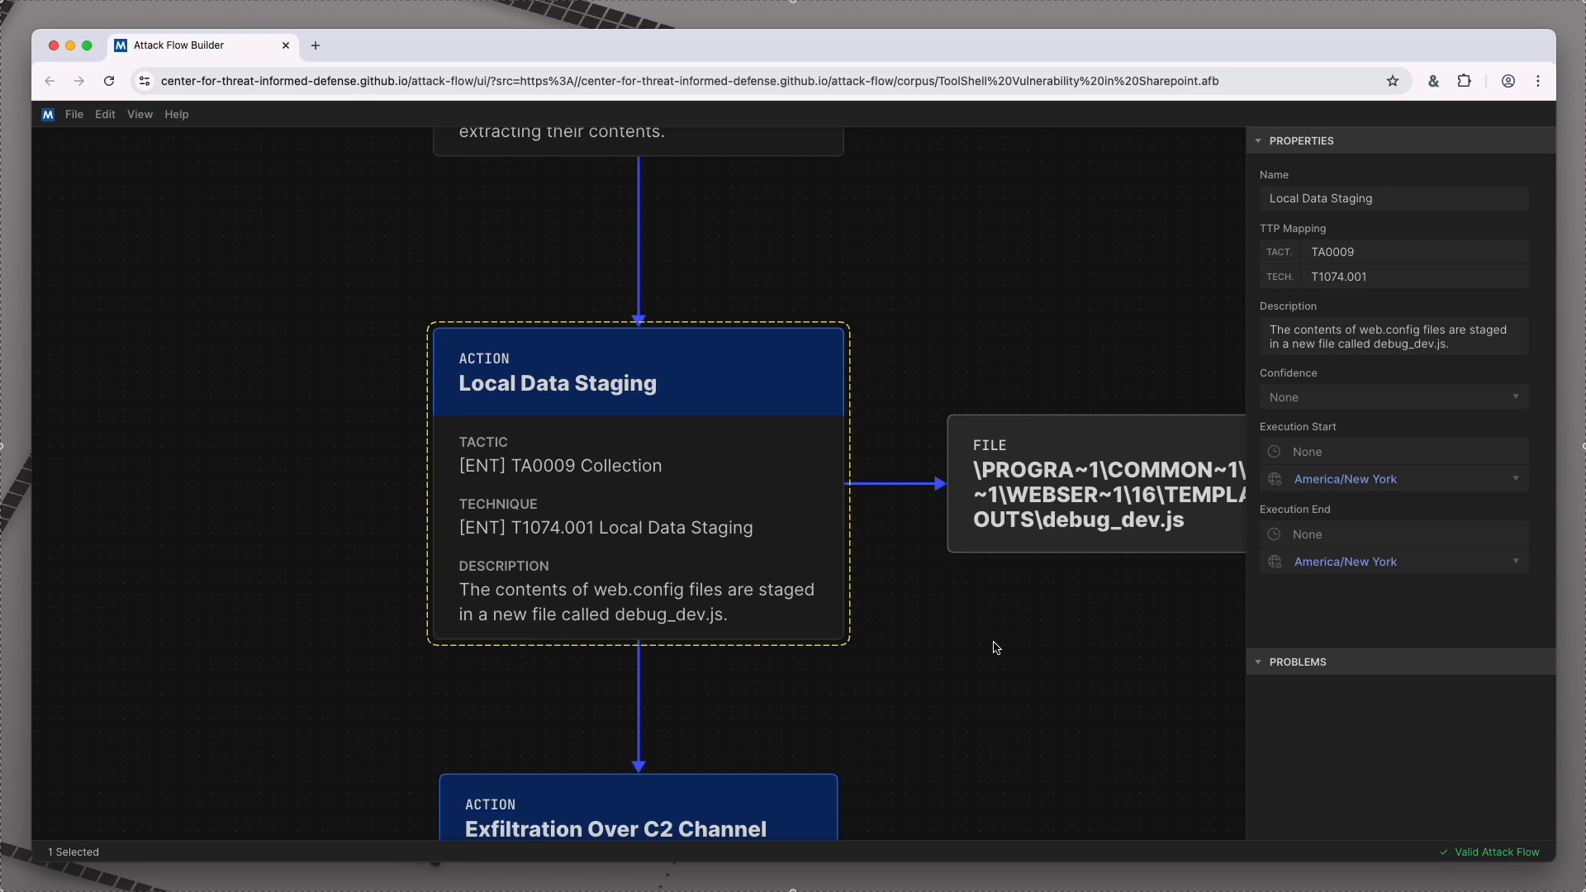
{"action": "left_click_drag", "start_coordinate": [995, 648], "coordinate": [782, 634]}
{"action": "left_click", "coordinate": [836, 505]}
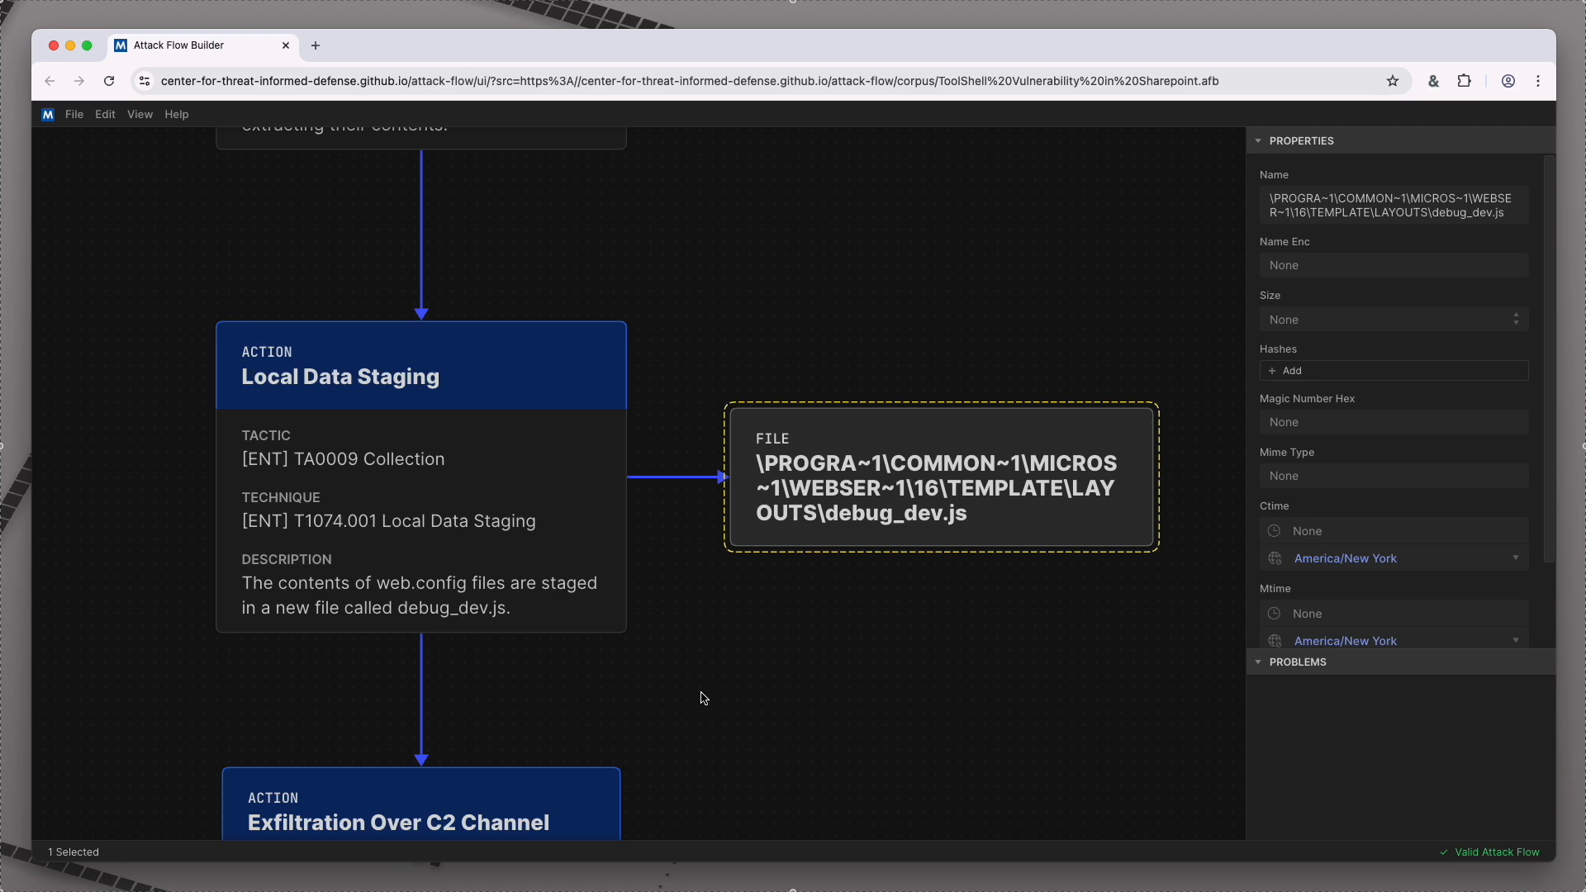
Step: Examine the Exfiltration Over C2 Channel action that follows Local Data Staging in the Variant 1 branch
{"action": "left_click_drag", "start_coordinate": [684, 732], "coordinate": [807, 269]}
{"action": "scroll", "coordinate": [793, 418], "scroll_direction": "down", "scroll_amount": 3}
{"action": "scroll", "coordinate": [814, 458], "scroll_direction": "down", "scroll_amount": 1}
{"action": "left_click", "coordinate": [648, 429]}
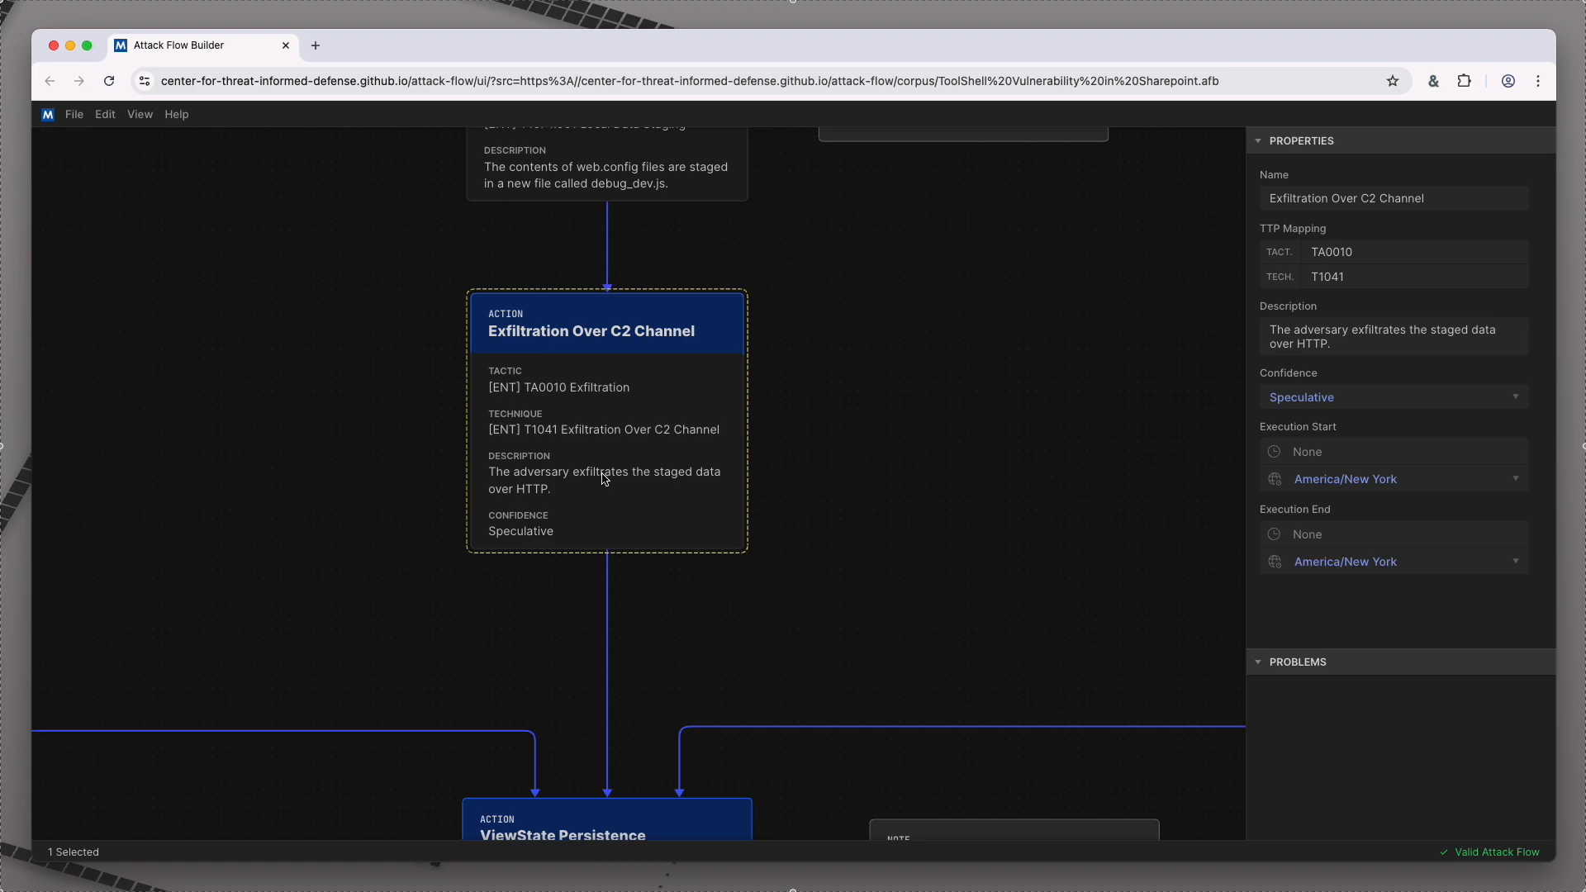
Step: Examine the Unit42 Variant 3 note and the Obfuscated Files or Information action that starts its branch
{"action": "scroll", "coordinate": [830, 272], "scroll_direction": "down", "scroll_amount": 4}
{"action": "left_click", "coordinate": [987, 319]}
{"action": "left_click_drag", "start_coordinate": [986, 320], "coordinate": [628, 634]}
{"action": "scroll", "coordinate": [711, 456], "scroll_direction": "up", "scroll_amount": 4}
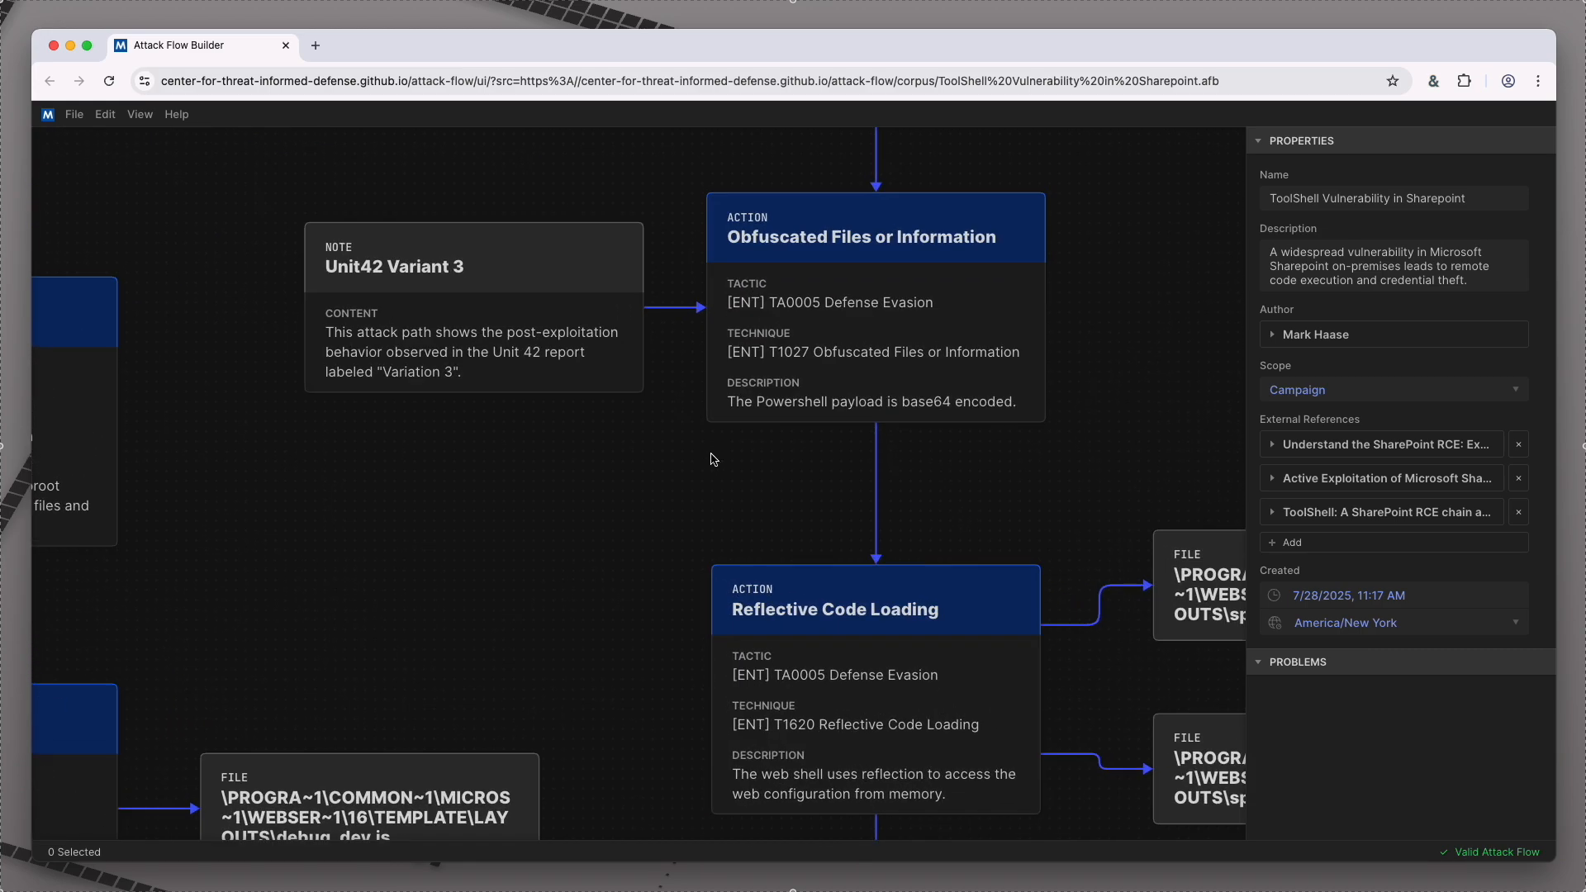
{"action": "left_click_drag", "start_coordinate": [714, 498], "coordinate": [689, 508]}
{"action": "left_click", "coordinate": [449, 347]}
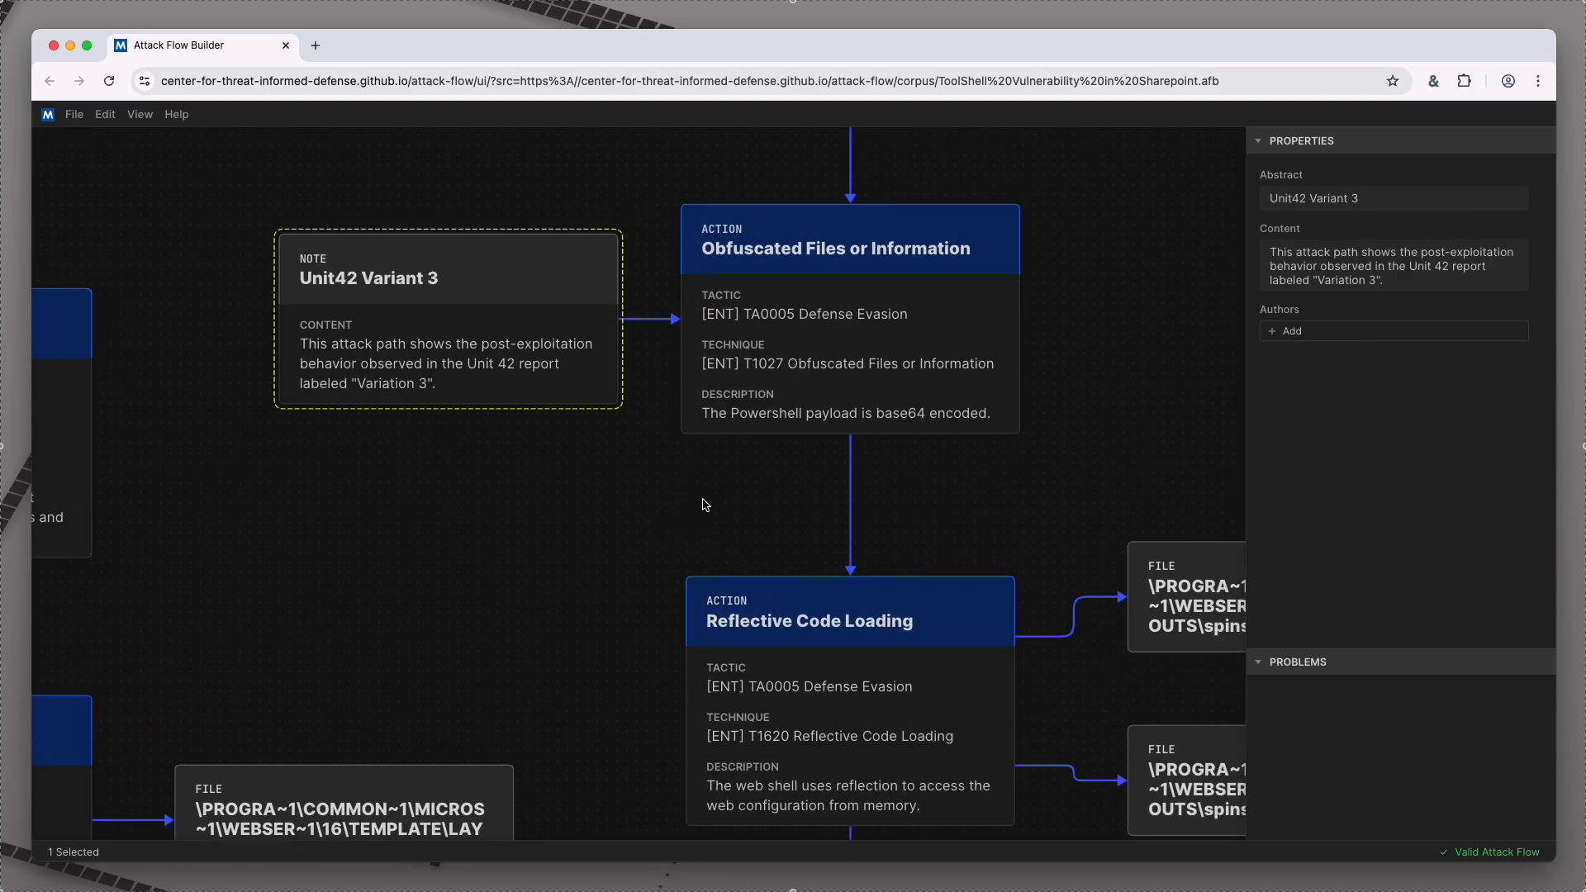
{"action": "left_click_drag", "start_coordinate": [731, 490], "coordinate": [655, 471]}
{"action": "left_click", "coordinate": [734, 362]}
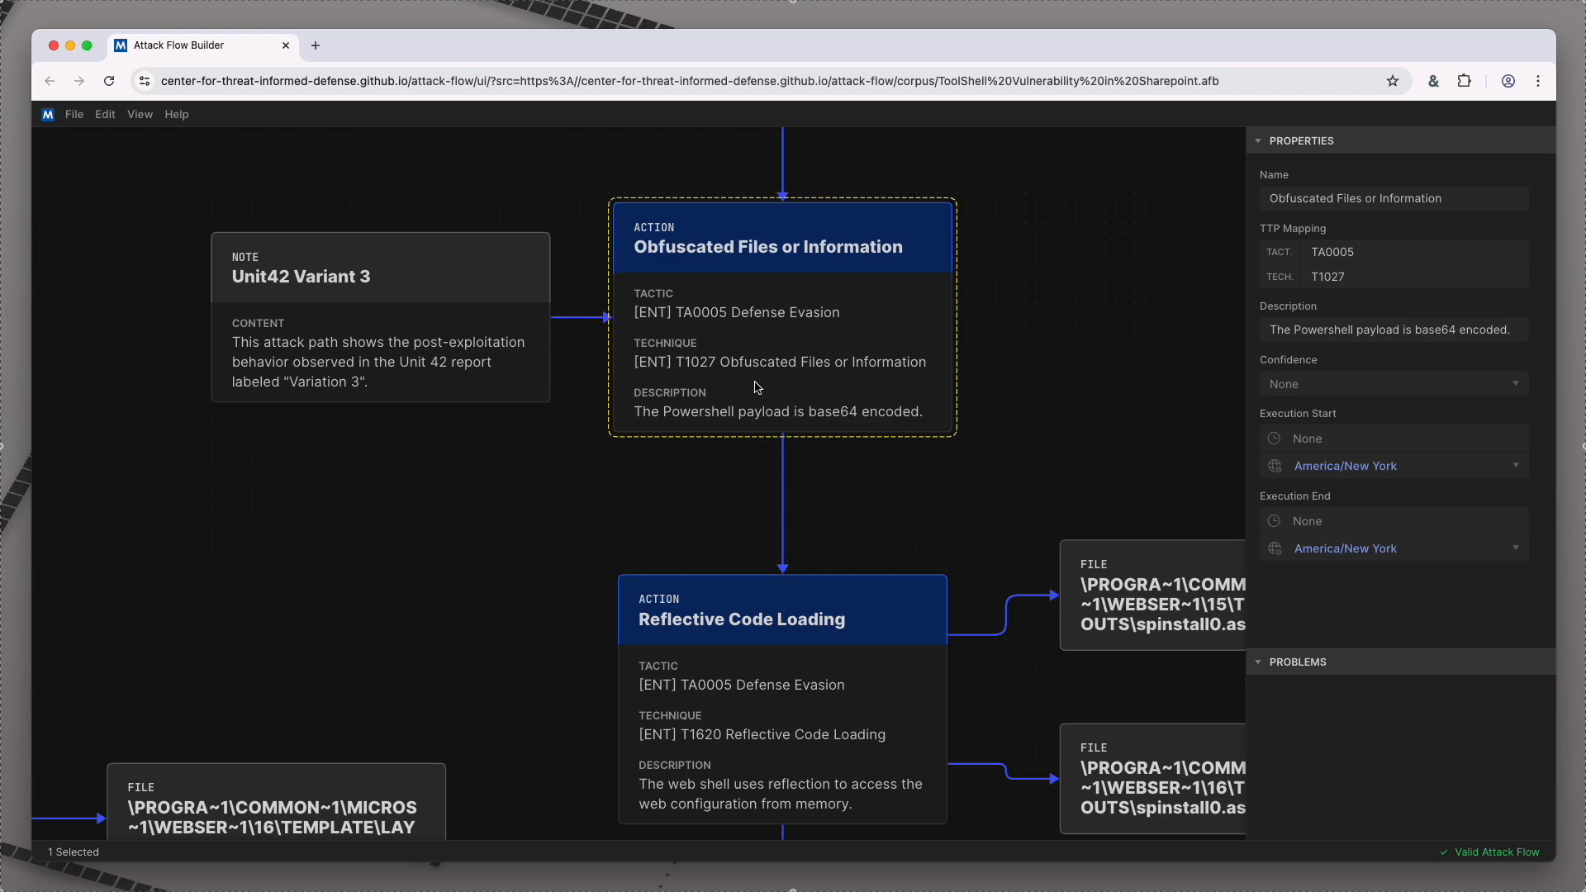
Step: Inspect the two spinstall0.aspx files linked to the Variant 3 branch's Reflective Code Loading action
{"action": "scroll", "coordinate": [797, 493], "scroll_direction": "down", "scroll_amount": 3}
{"action": "left_click_drag", "start_coordinate": [880, 512], "coordinate": [802, 228]}
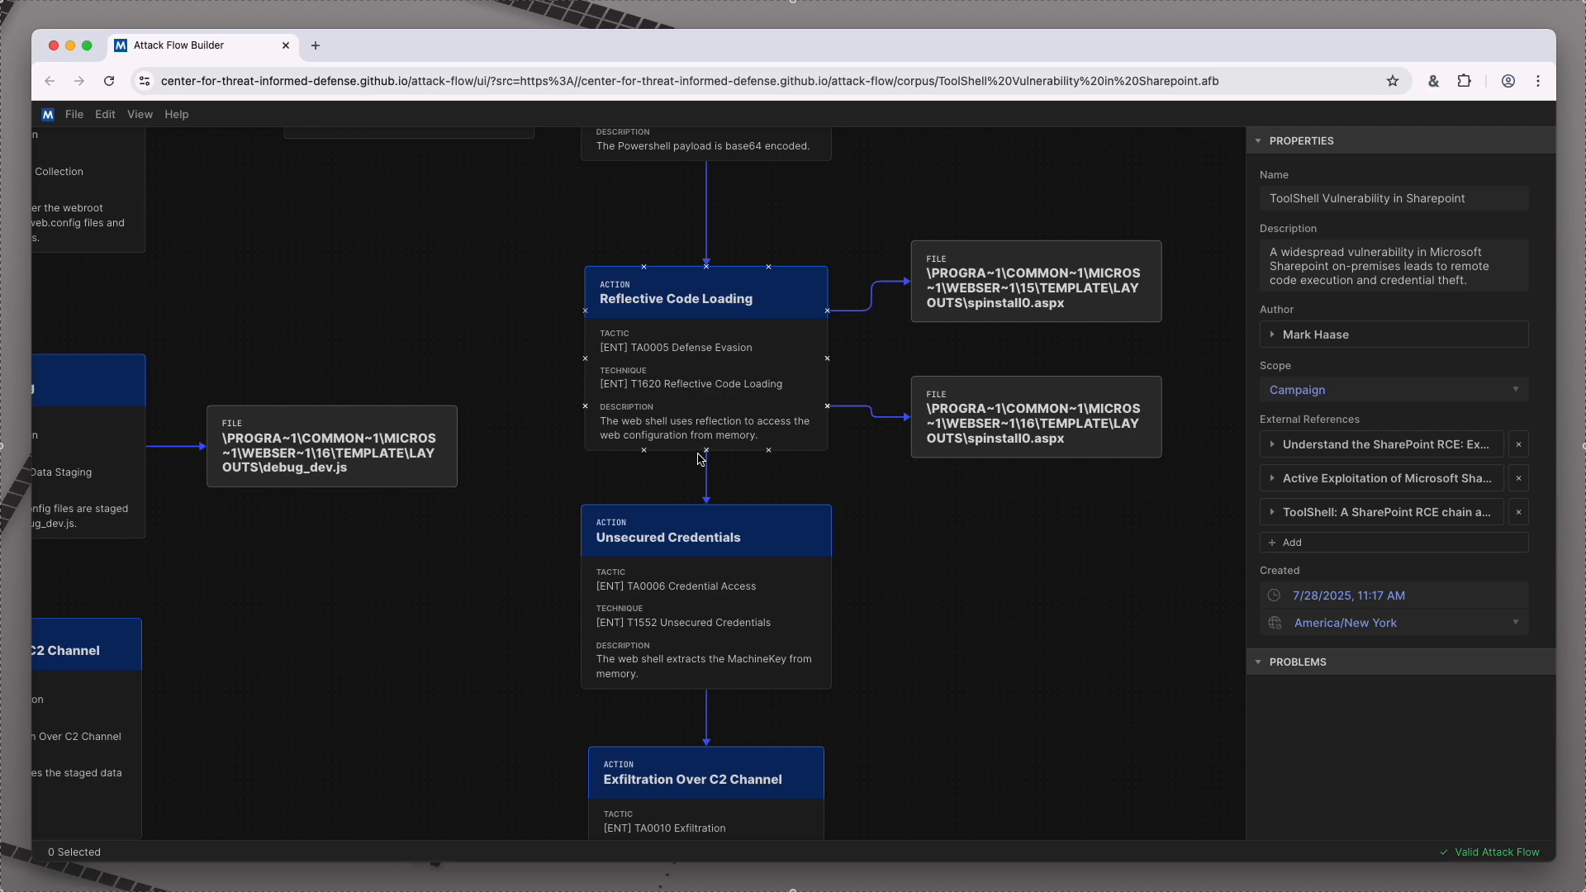
{"action": "scroll", "coordinate": [746, 438], "scroll_direction": "up", "scroll_amount": 1}
{"action": "left_click_drag", "start_coordinate": [944, 503], "coordinate": [889, 520]}
{"action": "left_click", "coordinate": [946, 285]}
{"action": "left_click", "coordinate": [980, 446]}
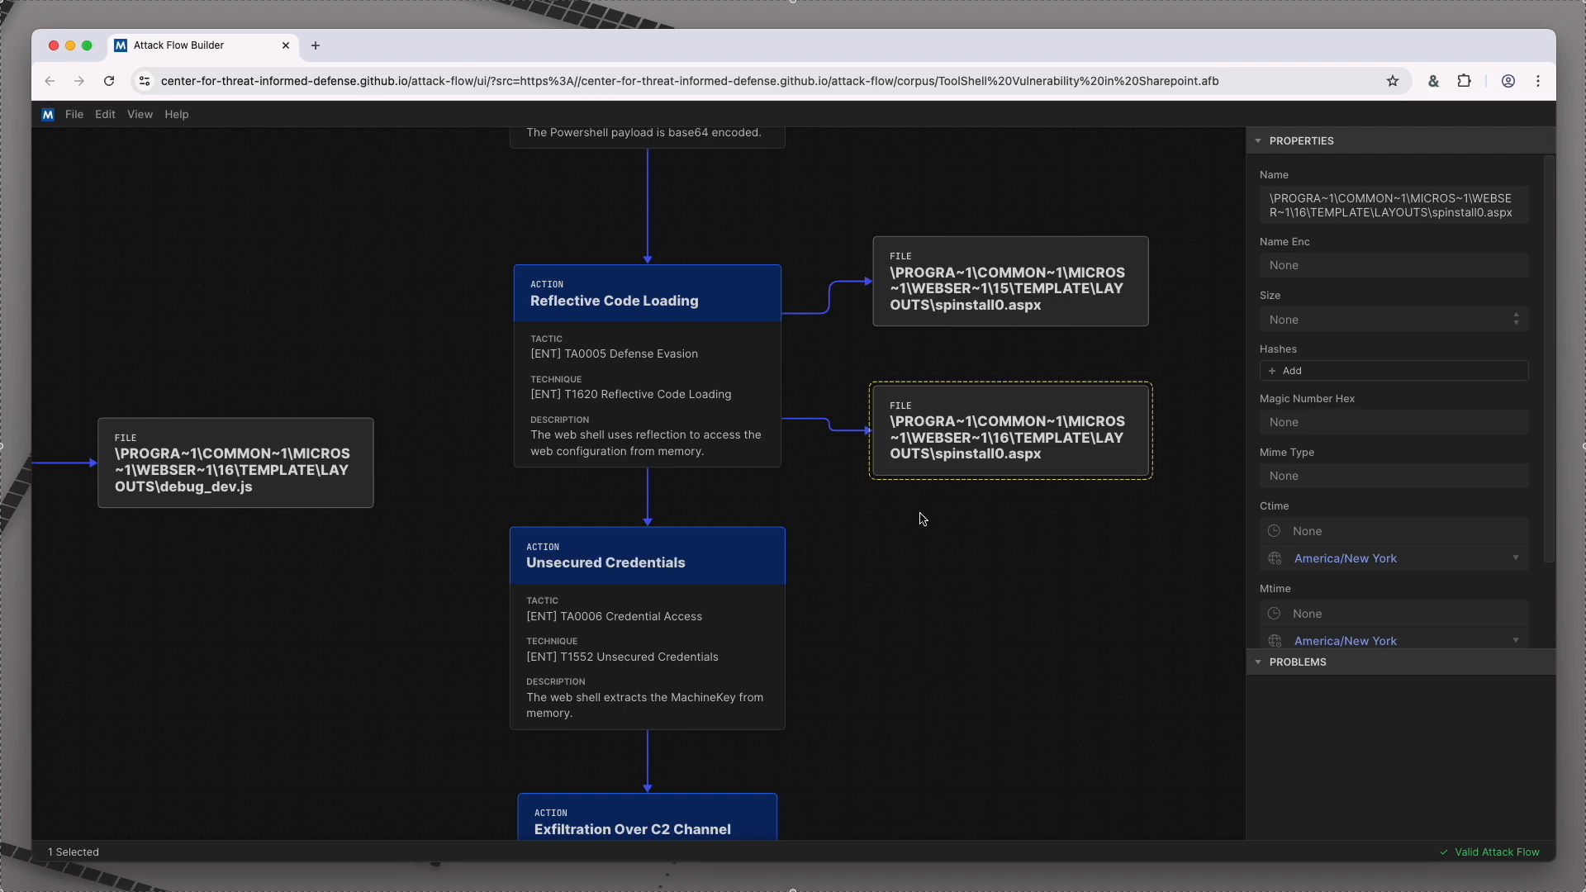
Step: Examine the Unsecured Credentials and Exfiltration Over C2 Channel actions in the Variant 3 branch
{"action": "left_click_drag", "start_coordinate": [854, 687], "coordinate": [900, 343]}
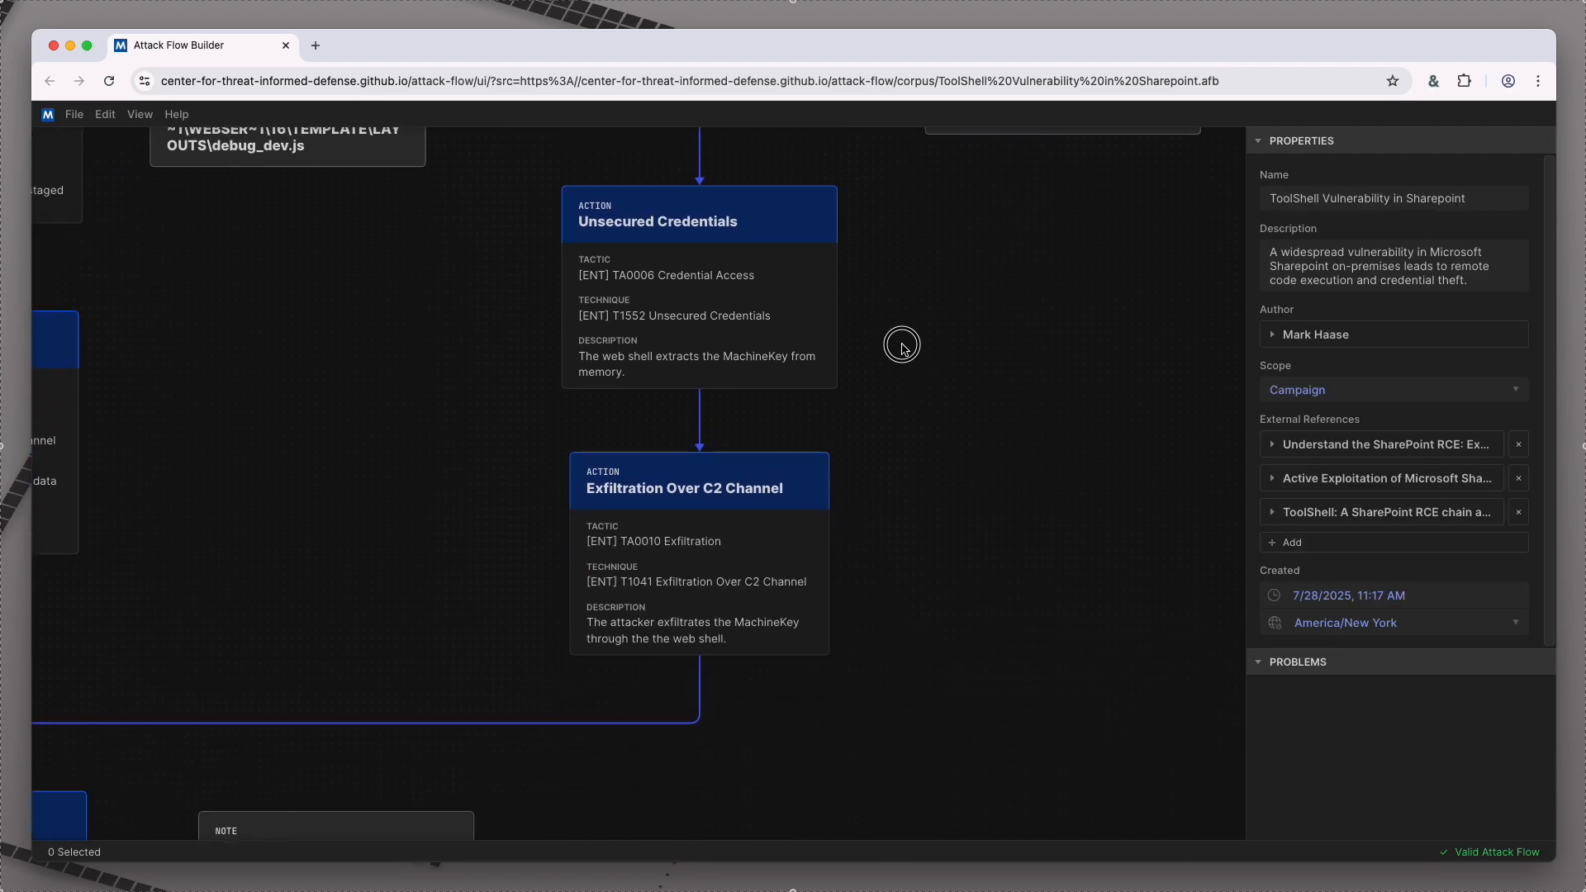
{"action": "left_click", "coordinate": [777, 298]}
{"action": "left_click", "coordinate": [733, 602]}
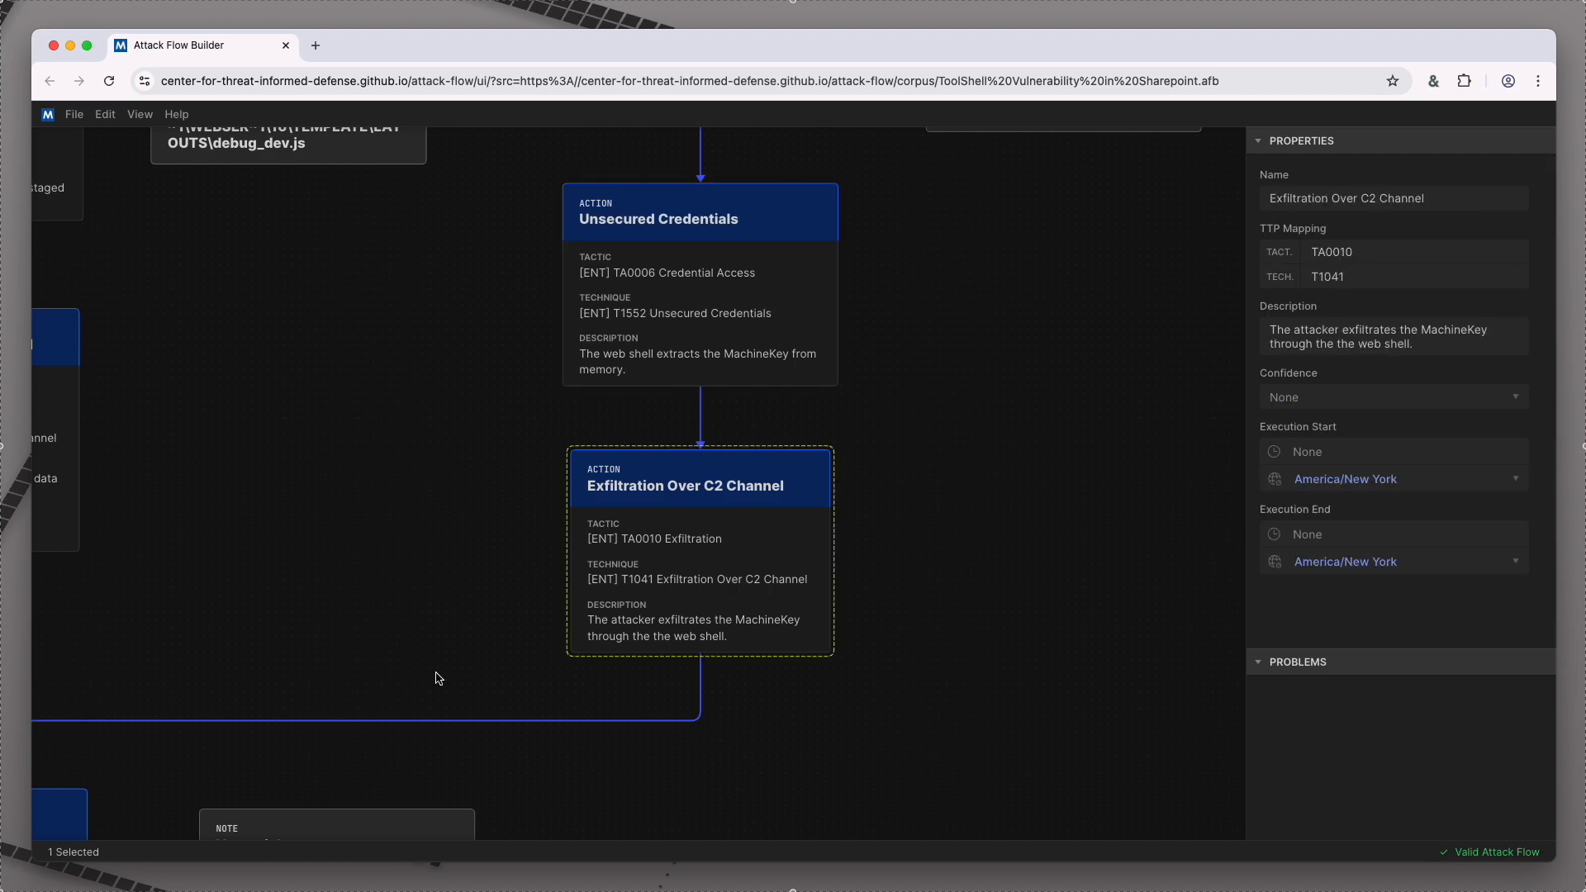
Step: Follow the Variant 3 branch to where all three variants join and examine the ViewState Persistence action
{"action": "left_click_drag", "start_coordinate": [264, 692], "coordinate": [726, 588]}
{"action": "scroll", "coordinate": [726, 588], "scroll_direction": "down", "scroll_amount": 1}
{"action": "left_click_drag", "start_coordinate": [636, 679], "coordinate": [876, 603]}
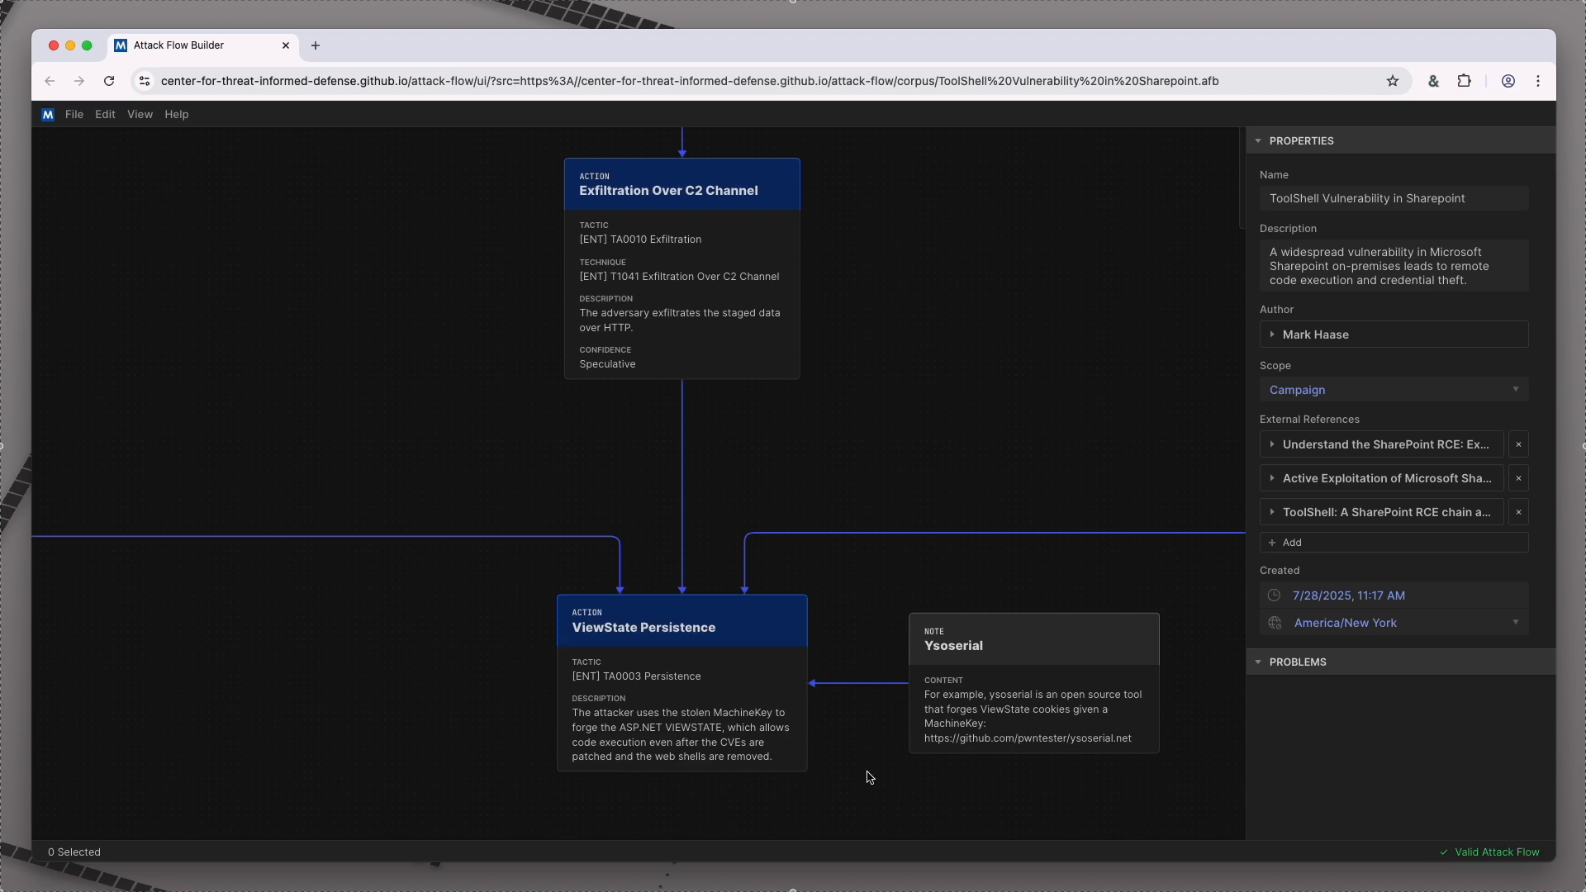
{"action": "left_click_drag", "start_coordinate": [867, 772], "coordinate": [876, 644]}
{"action": "scroll", "coordinate": [857, 620], "scroll_direction": "up", "scroll_amount": 1}
{"action": "left_click", "coordinate": [666, 528]}
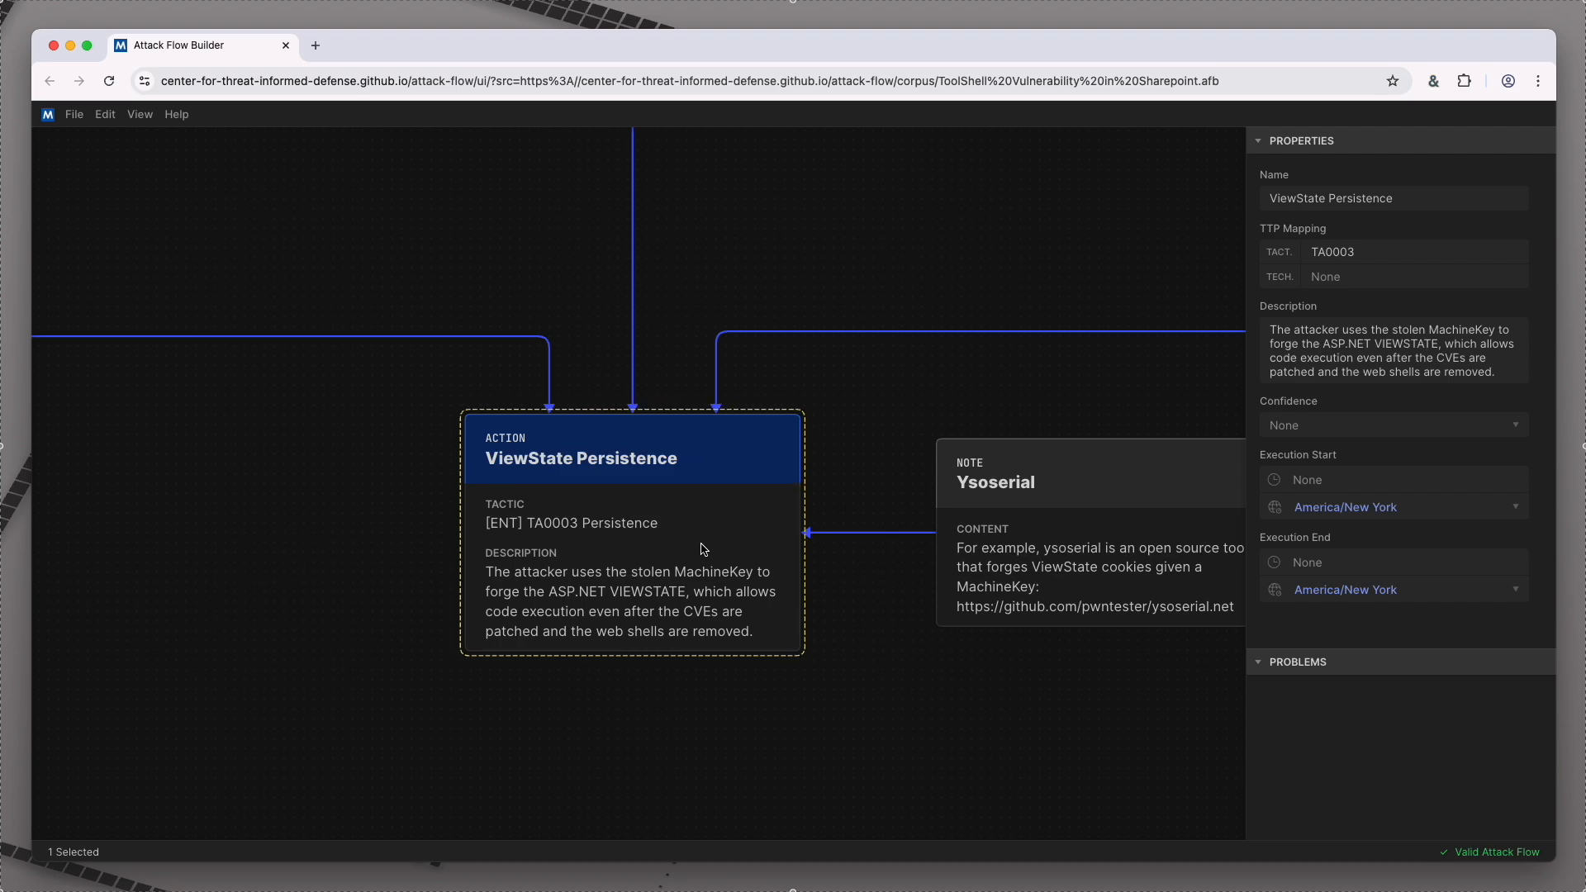
Step: Examine the Ysoserial note attached to the ViewState Persistence action
{"action": "left_click", "coordinate": [842, 609]}
{"action": "scroll", "coordinate": [839, 578], "scroll_direction": "right", "scroll_amount": 5}
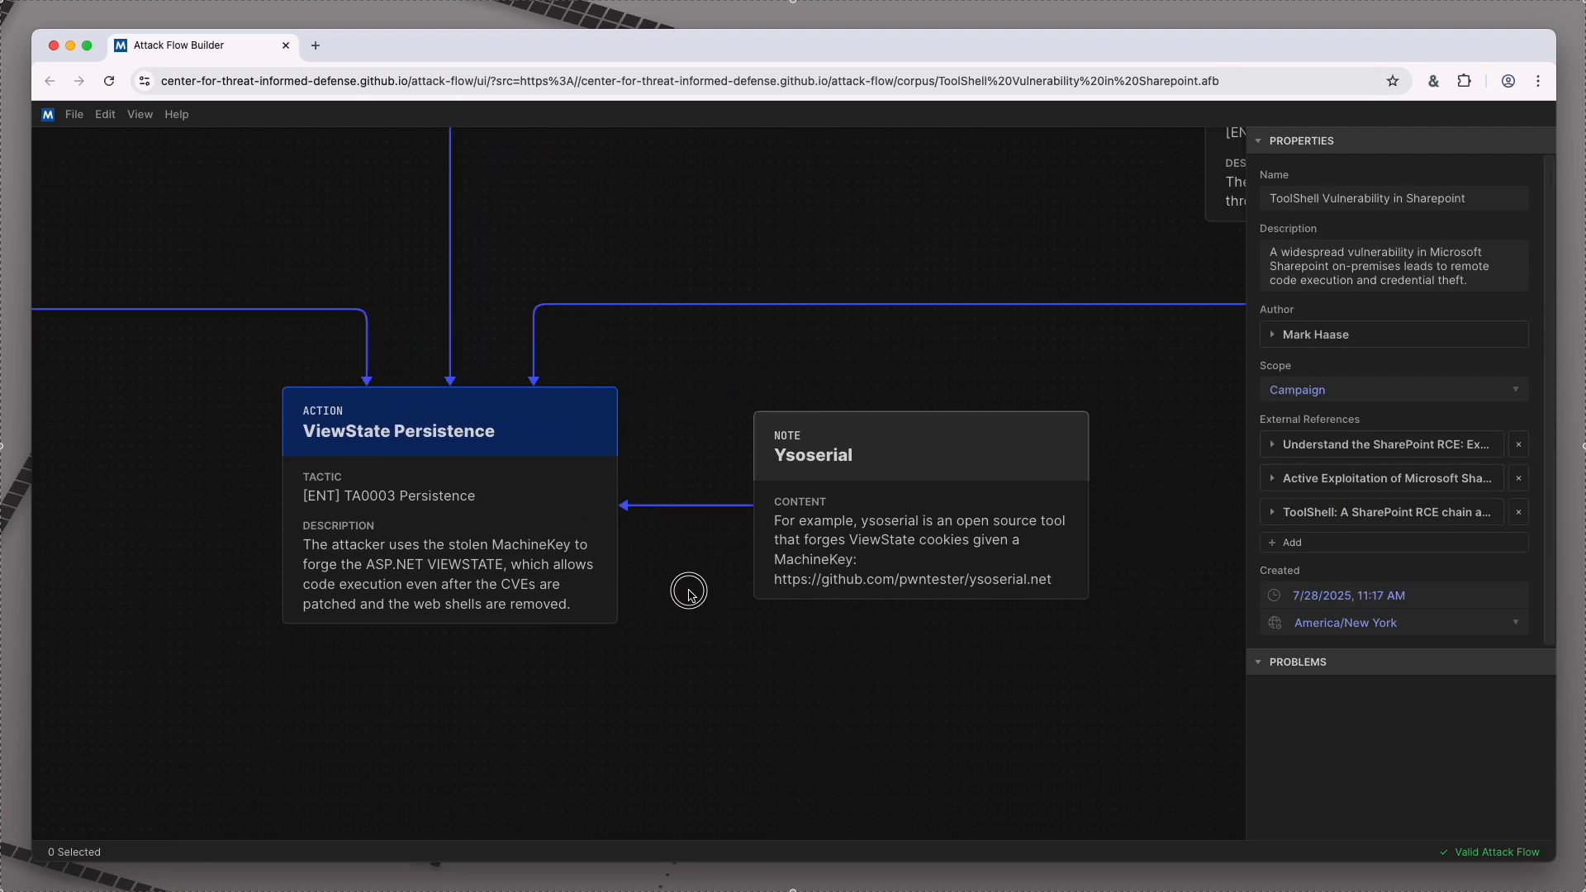
{"action": "left_click", "coordinate": [831, 507]}
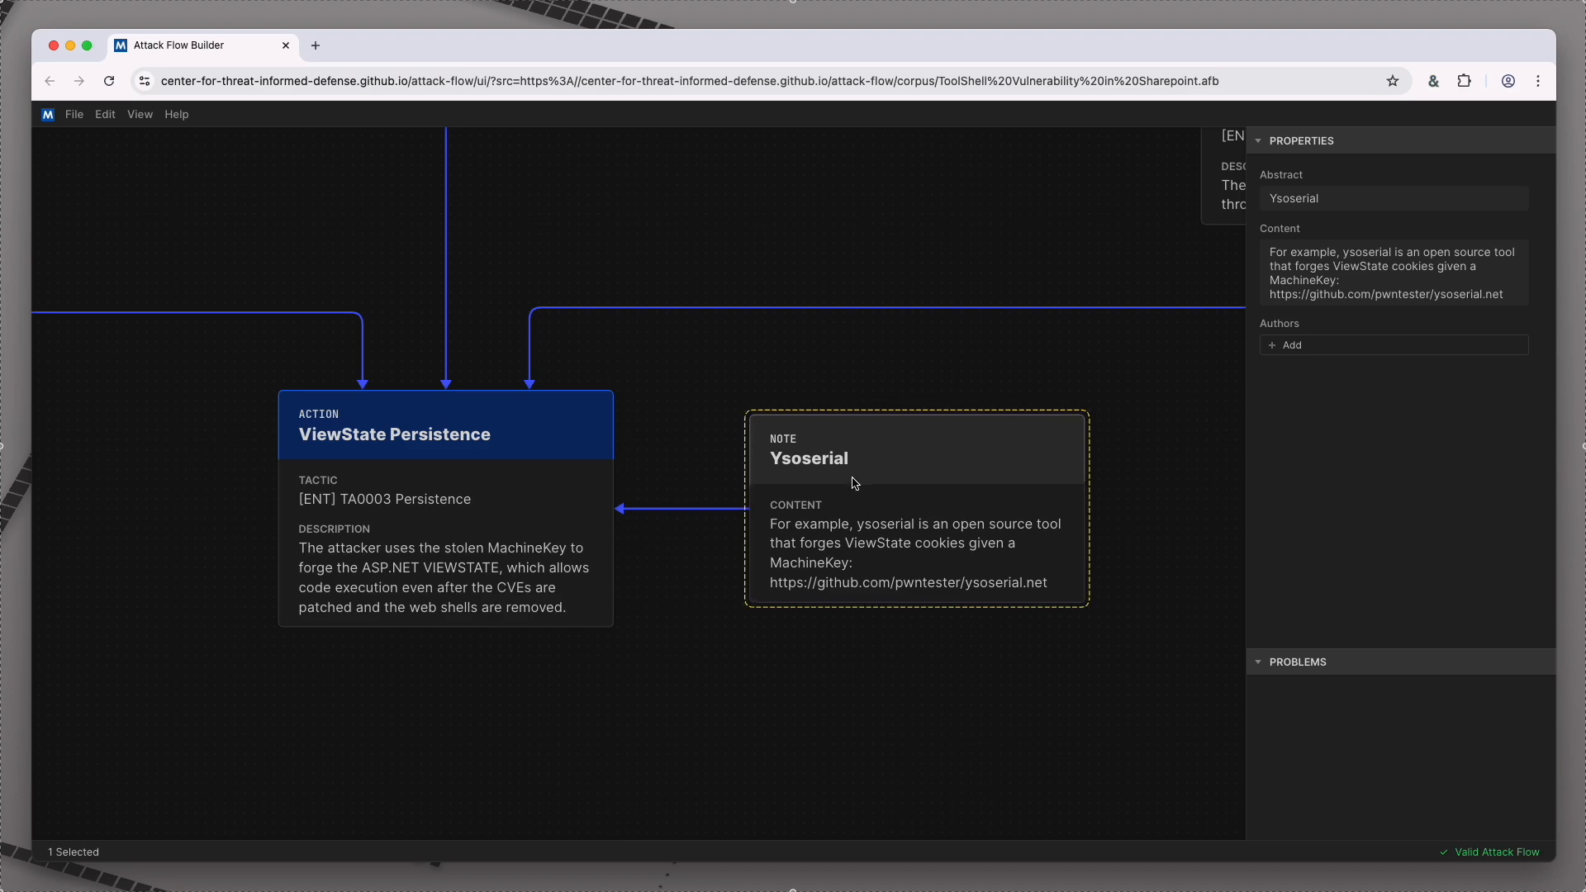
Step: View the complete ToolShell attack flow from the initial exploitation through its three variants to ViewState Persistence
{"action": "scroll", "coordinate": [856, 479], "scroll_direction": "down", "scroll_amount": 10}
{"action": "left_click_drag", "start_coordinate": [860, 259], "coordinate": [823, 502]}
{"action": "scroll", "coordinate": [823, 502], "scroll_direction": "up", "scroll_amount": 2}
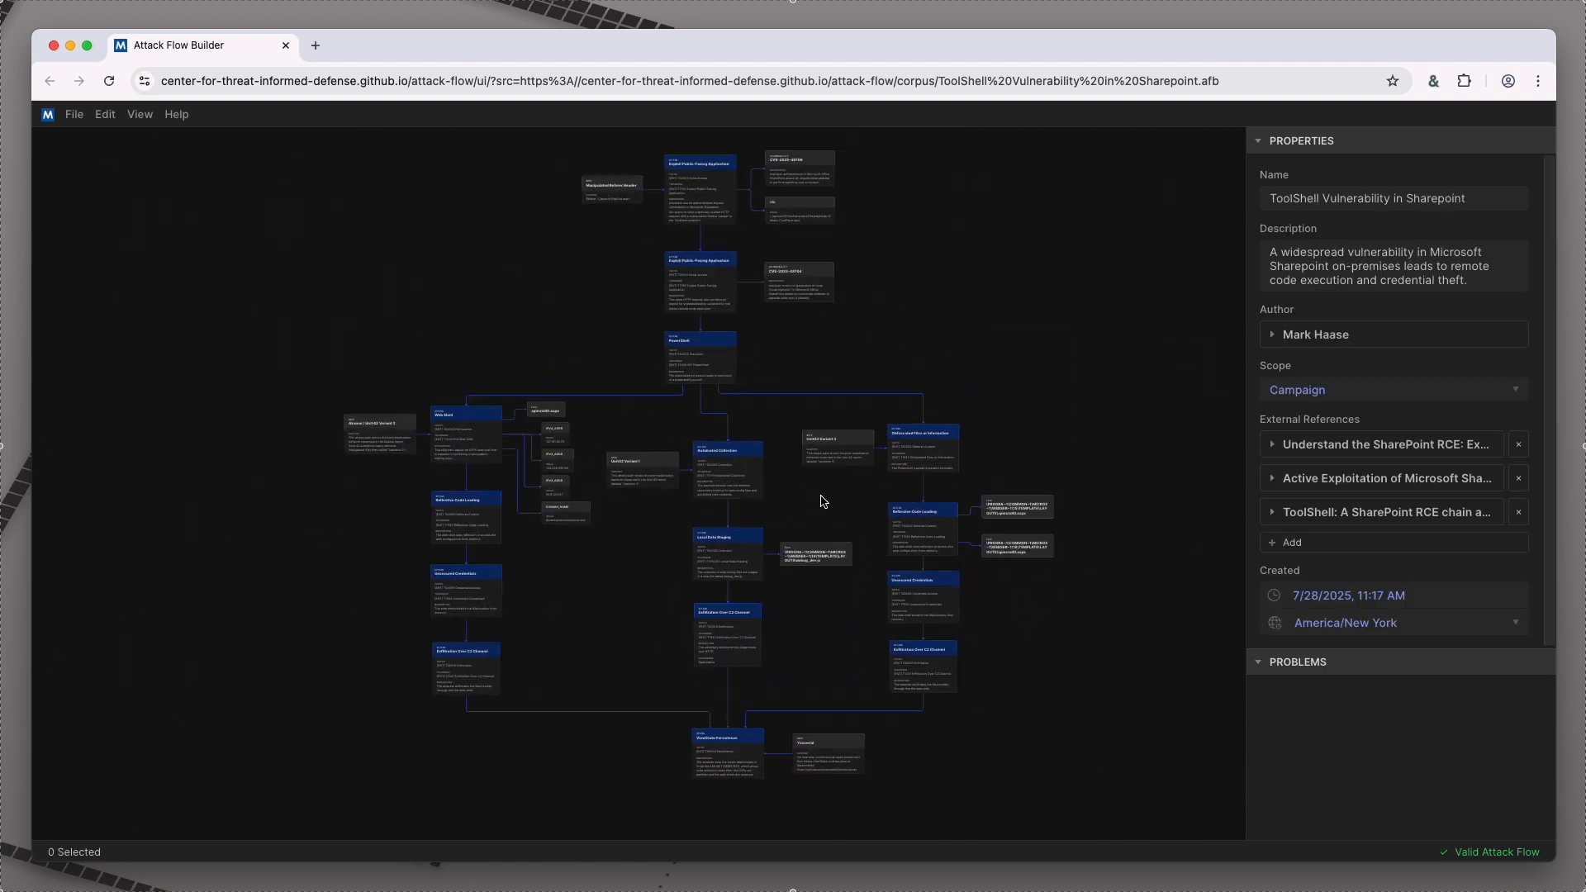